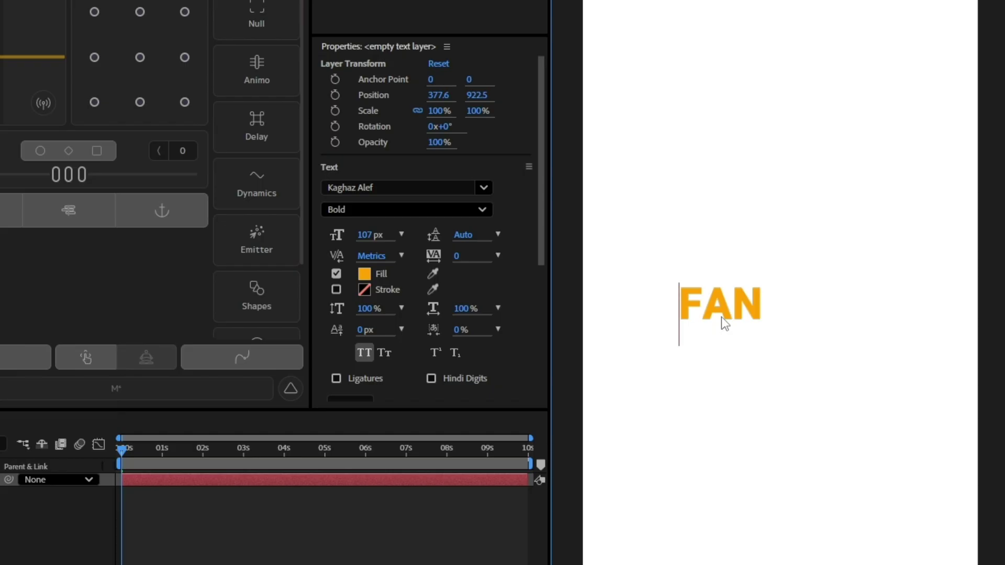
# - Complete the orange text as FANTA, enlarge it to 172 px and move it to the middle of the composition
pyautogui.write('TA')
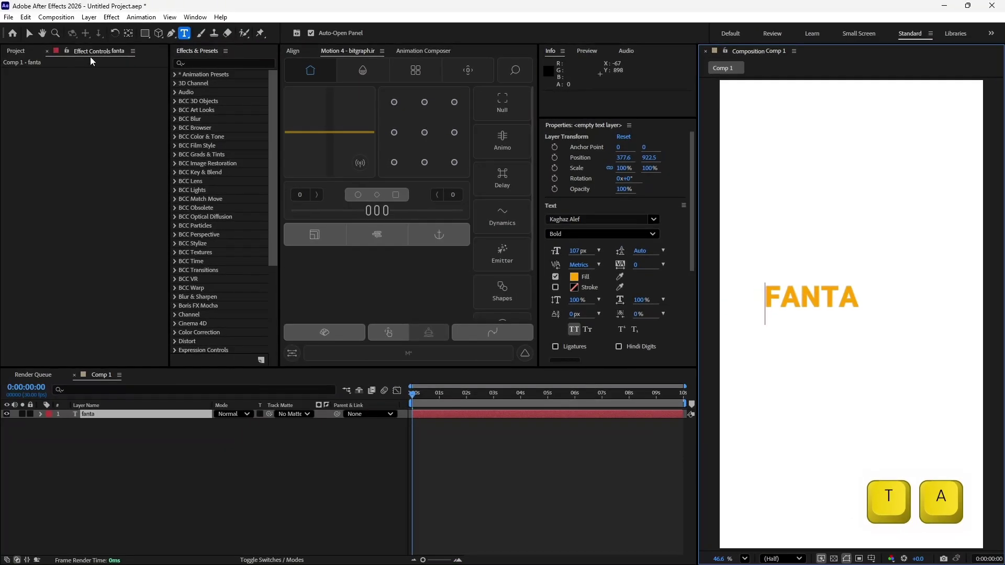
pyautogui.click(26, 33)
pyautogui.moveTo(578, 251); pyautogui.dragTo(612, 251)
pyautogui.moveTo(790, 284); pyautogui.dragTo(833, 293)
# - Pre-compose the fanta text layer as fanta Comp 1, moving all attributes into it and opening the new composition
pyautogui.rightClick(582, 416)
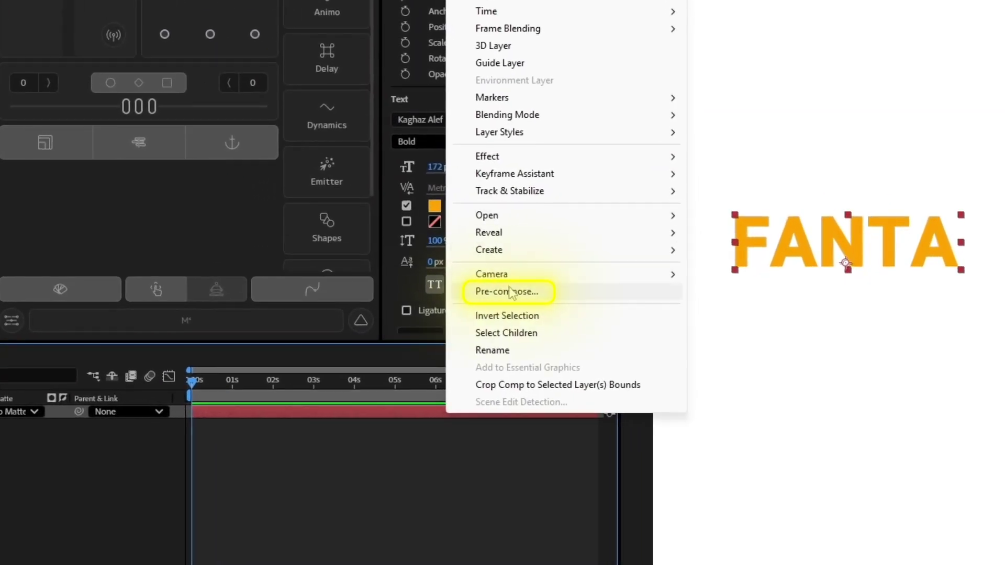
pyautogui.click(511, 292)
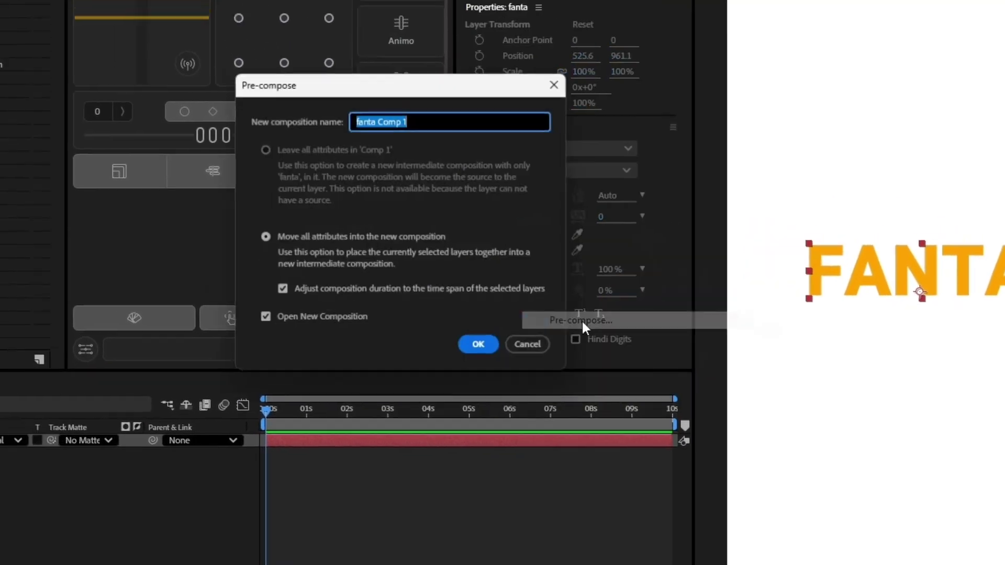
pyautogui.click(435, 312)
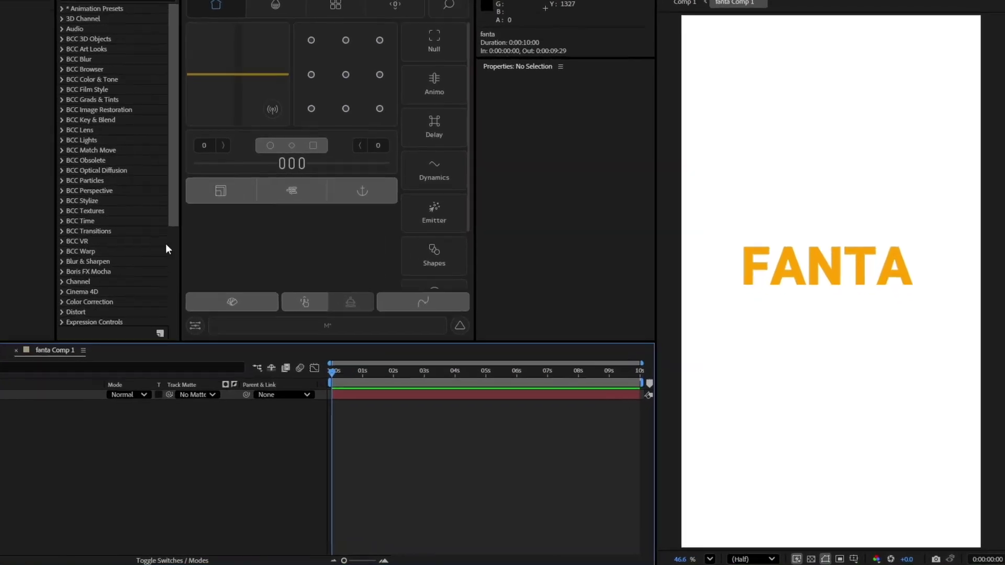
# - Draw a region of interest of about 785 x 320 px around the FANTA text and crop the composition to it
pyautogui.click(859, 559)
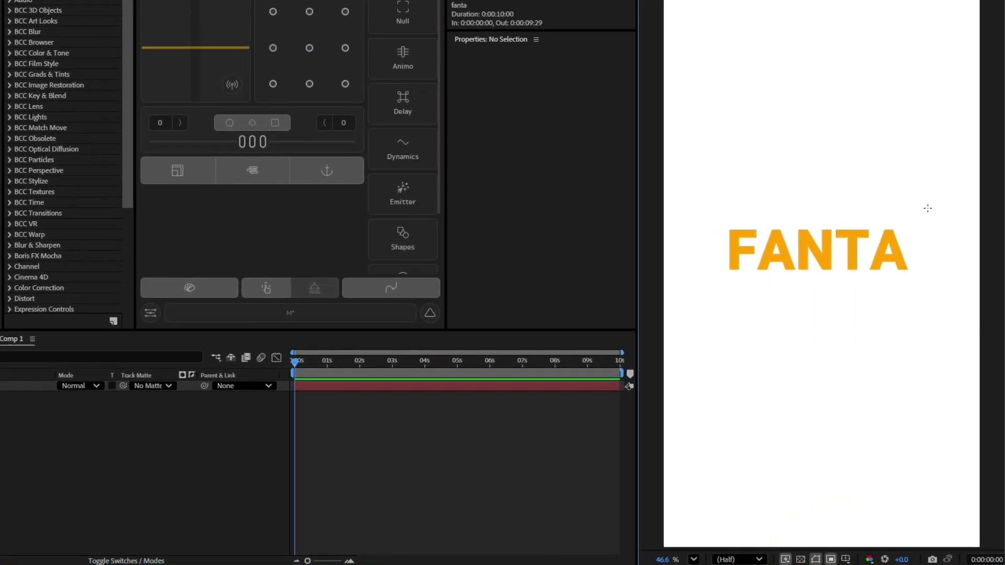
pyautogui.moveTo(937, 197)
pyautogui.mouseDown()
pyautogui.moveTo(770, 288)
pyautogui.moveTo(710, 294)
pyautogui.mouseUp()
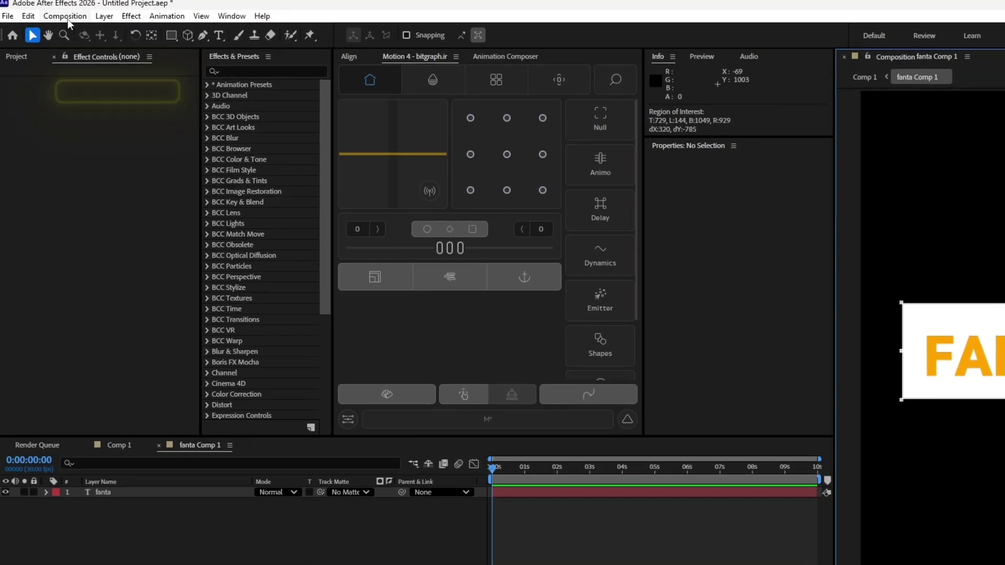
pyautogui.click(65, 16)
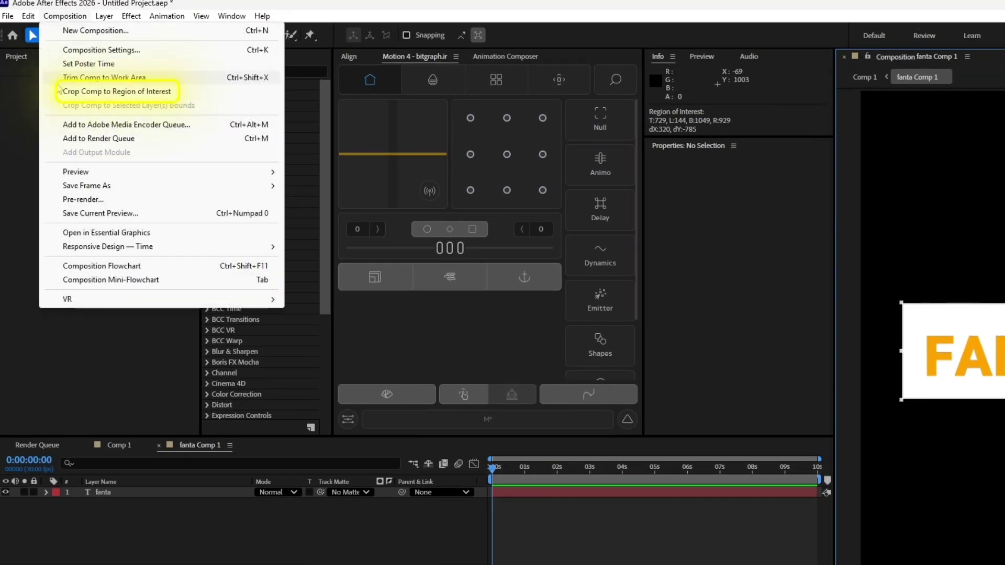
pyautogui.click(62, 91)
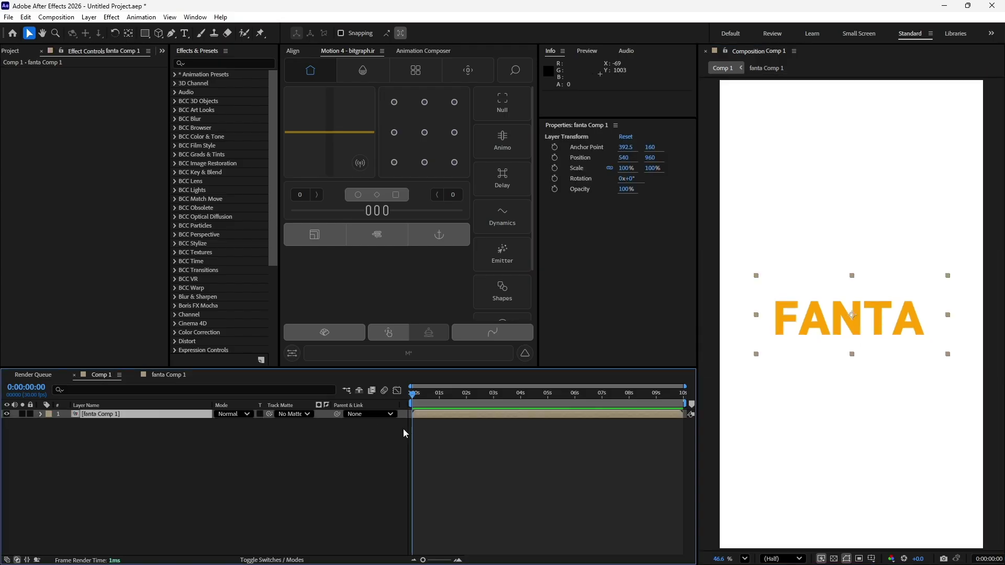
# - Apply the CC RepeTile effect to the fanta Comp 1 layer in Comp 1, with Expand Right 402 and Expand Left 319
pyautogui.click(205, 63)
pyautogui.write('cc re')
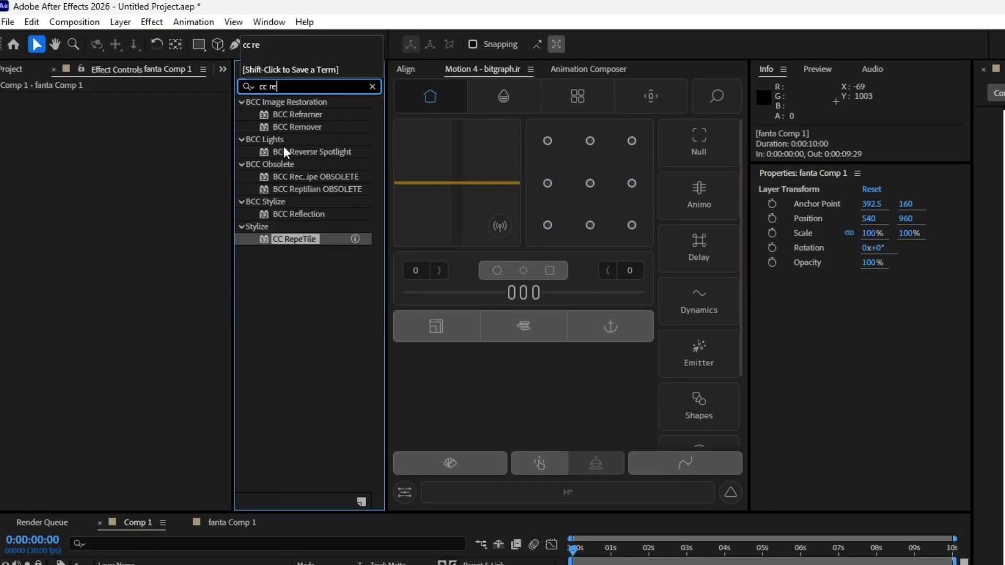
pyautogui.moveTo(293, 239); pyautogui.dragTo(1004, 455)
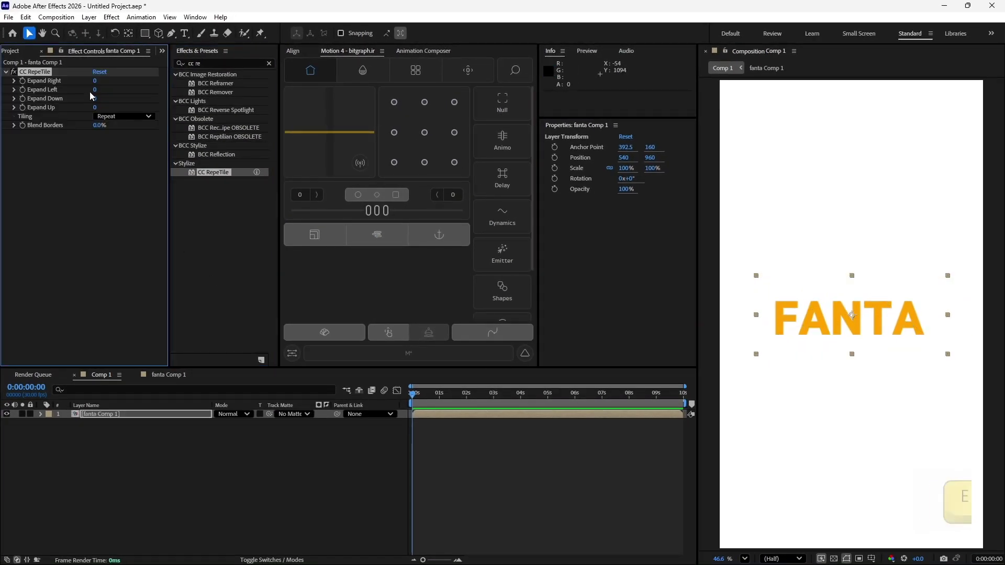
pyautogui.moveTo(94, 80); pyautogui.dragTo(222, 82)
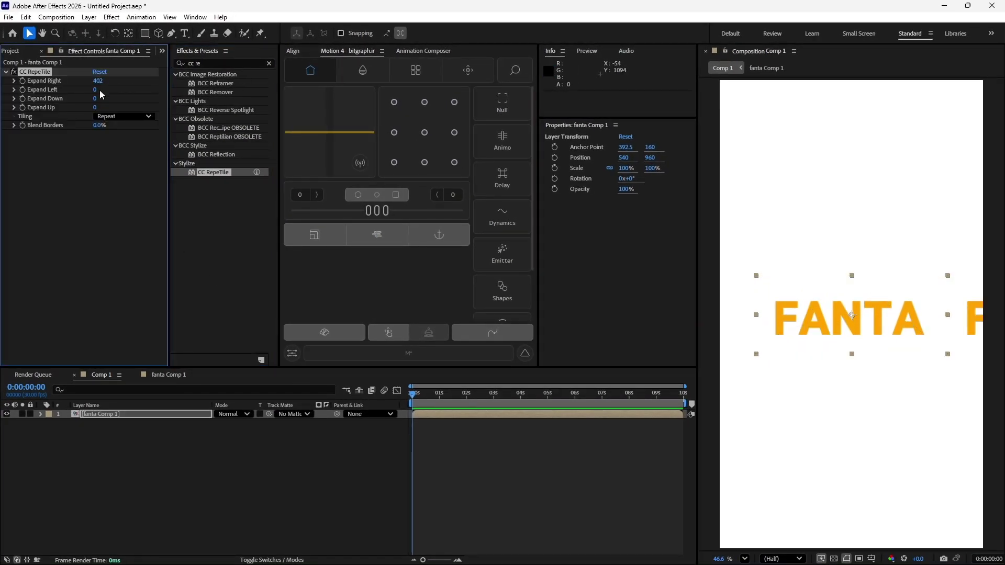
pyautogui.moveTo(97, 90); pyautogui.dragTo(243, 152)
# - Scale the fanta Comp 1 layer down to 54%
pyautogui.click(162, 413)
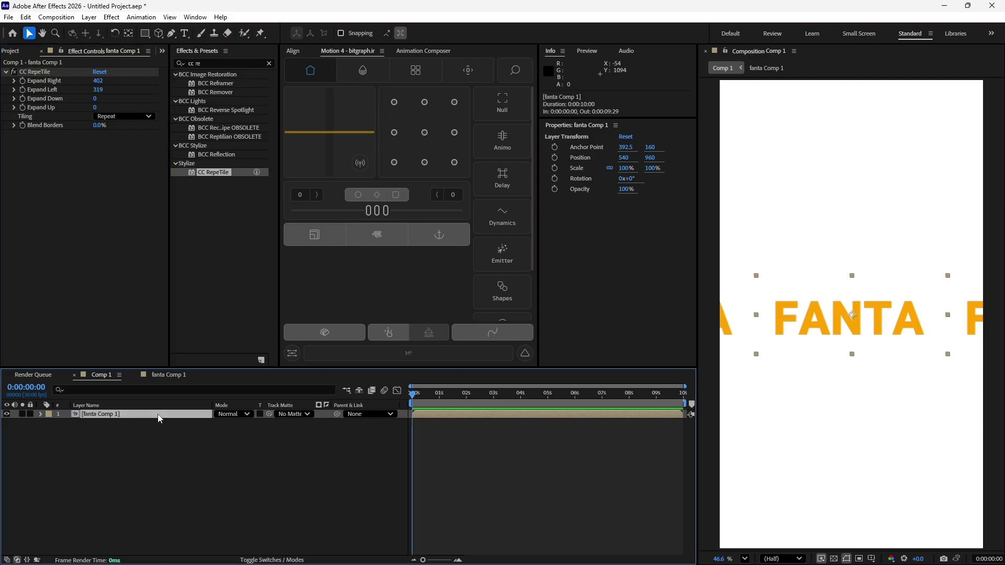
pyautogui.press('s')
pyautogui.moveTo(234, 423); pyautogui.dragTo(213, 425)
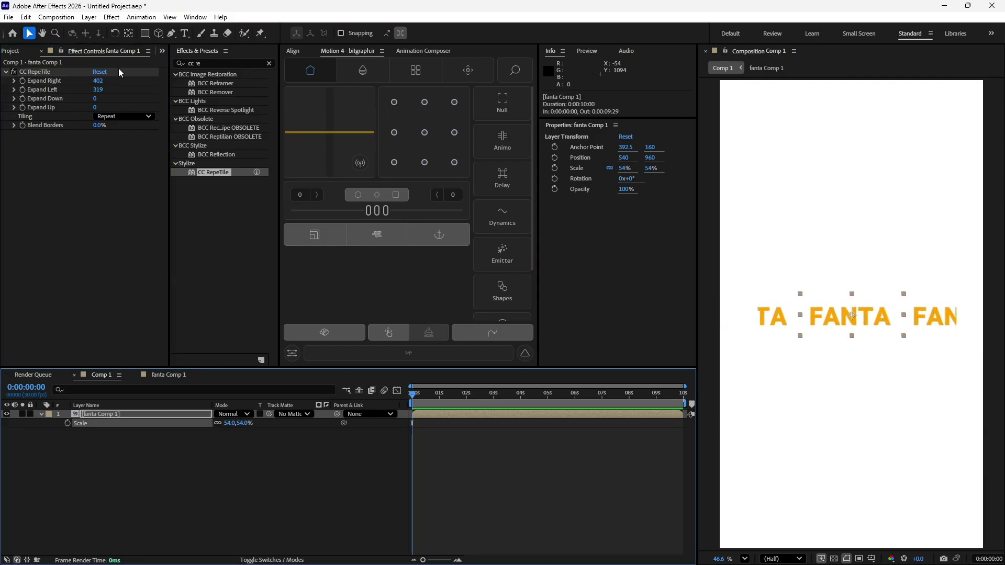
# - Set both Expand Right and Expand Left of the CC RepeTile effect to 1500
pyautogui.click(98, 80)
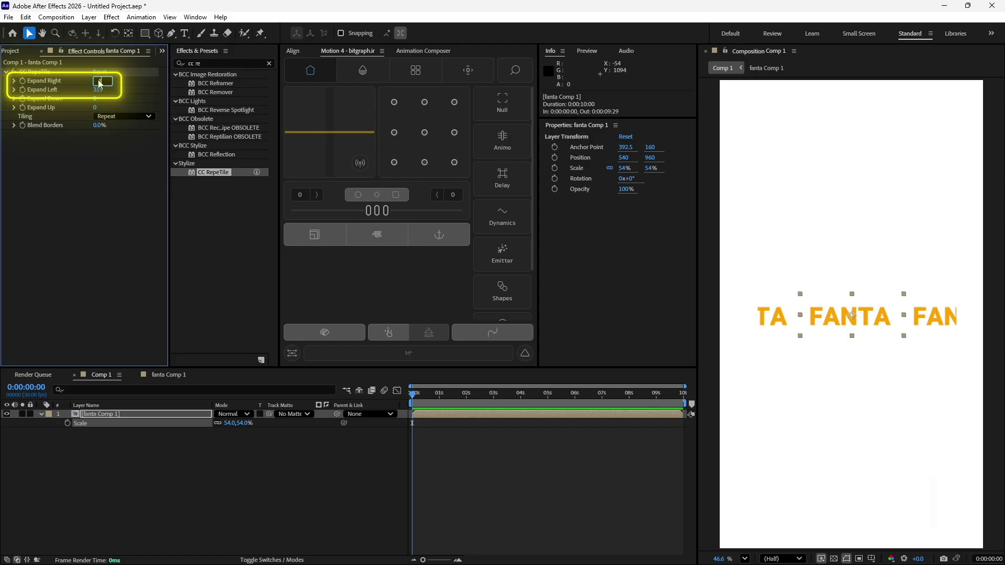
pyautogui.write('1500')
pyautogui.press('Return')
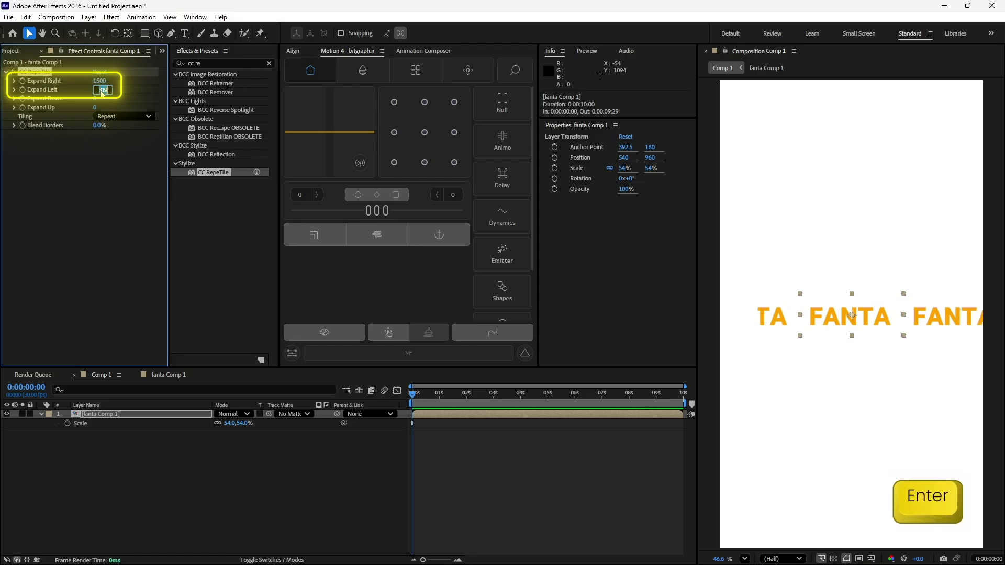
pyautogui.write('1500')
pyautogui.press('Return')
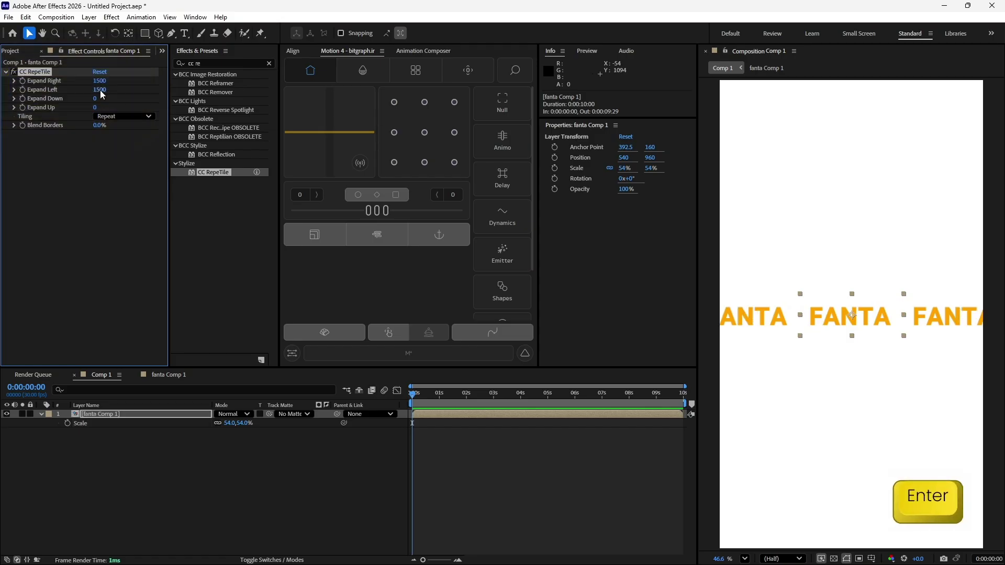
# - Move the FANTA row to the top of the composition and duplicate it into seven rows spread down to Y 1728
pyautogui.click(117, 425)
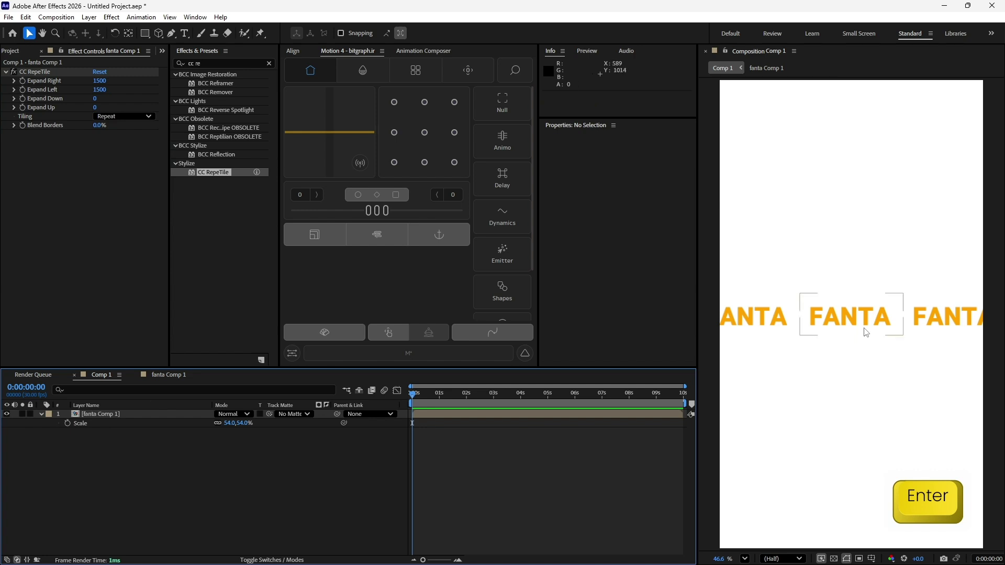
pyautogui.moveTo(867, 333); pyautogui.dragTo(867, 120)
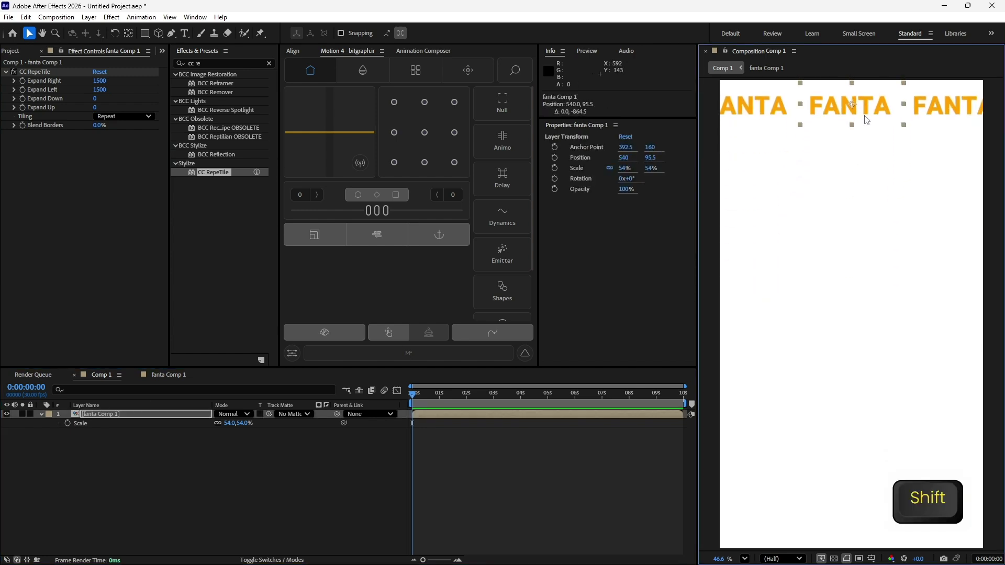
pyautogui.hotkey('ctrl', 'd')
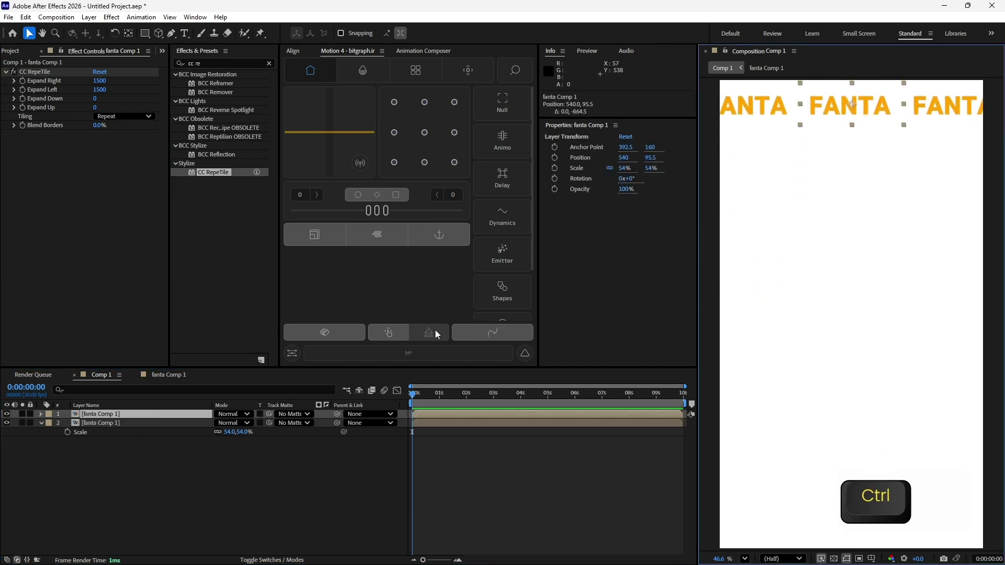
pyautogui.moveTo(863, 116); pyautogui.dragTo(860, 527)
pyautogui.hotkey('ctrl', 'd')
pyautogui.hotkey('ctrl', 'd')
pyautogui.hotkey('ctrl', 'd')
pyautogui.hotkey('ctrl', 'd')
pyautogui.hotkey('ctrl', 'd')
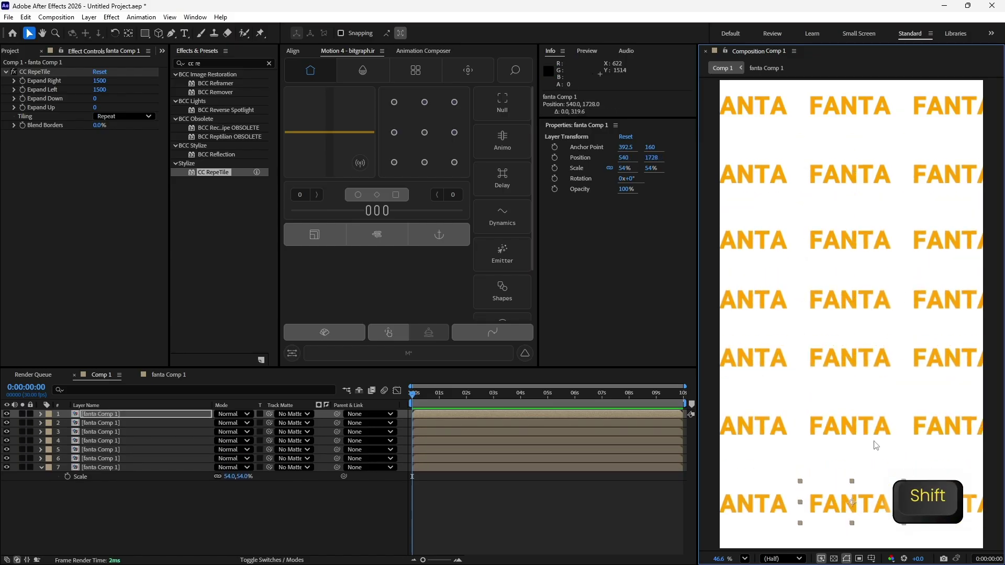
# - Select all seven FANTA row layers and distribute them evenly in the vertical direction
pyautogui.hotkey('ctrl', 'a')
pyautogui.click(293, 51)
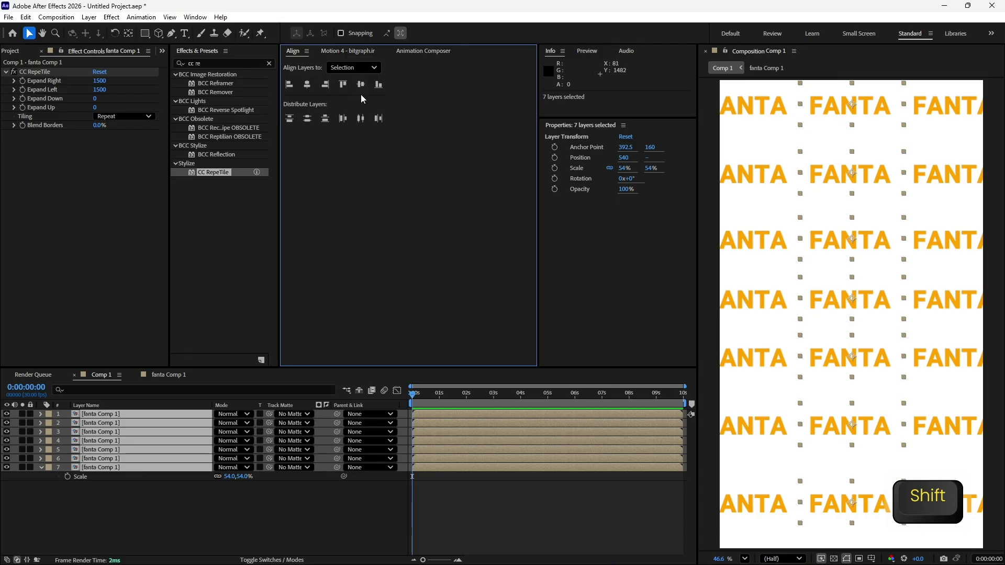
pyautogui.click(309, 118)
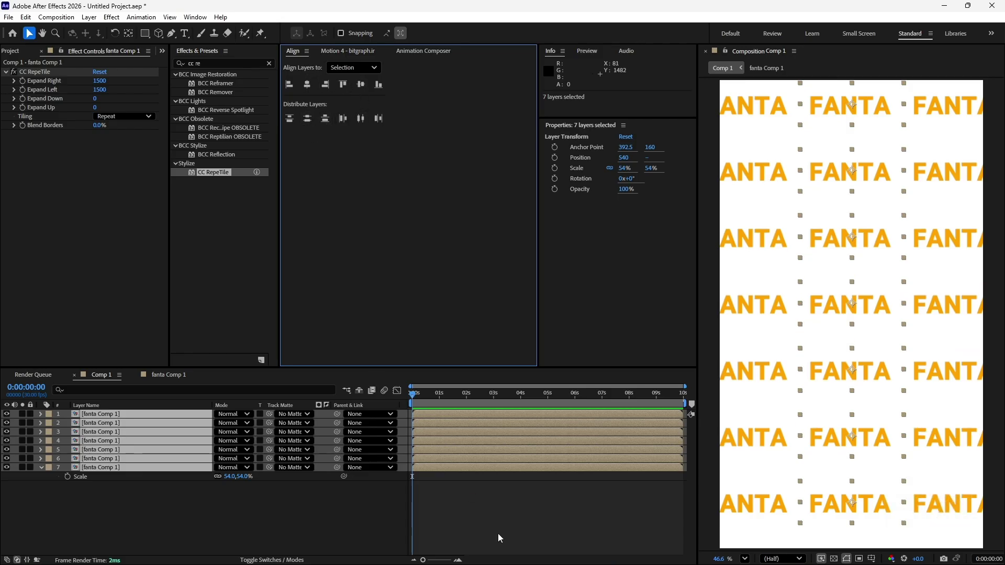
pyautogui.click(470, 519)
# - Duplicate fanta Comp 1 among the project items and open the duplicate composition
pyautogui.click(137, 415)
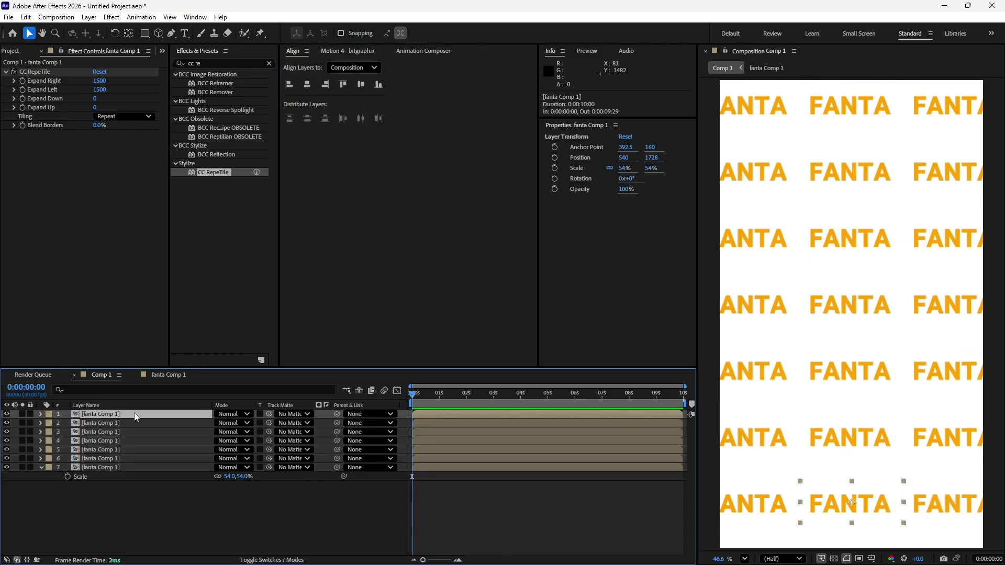
pyautogui.click(16, 52)
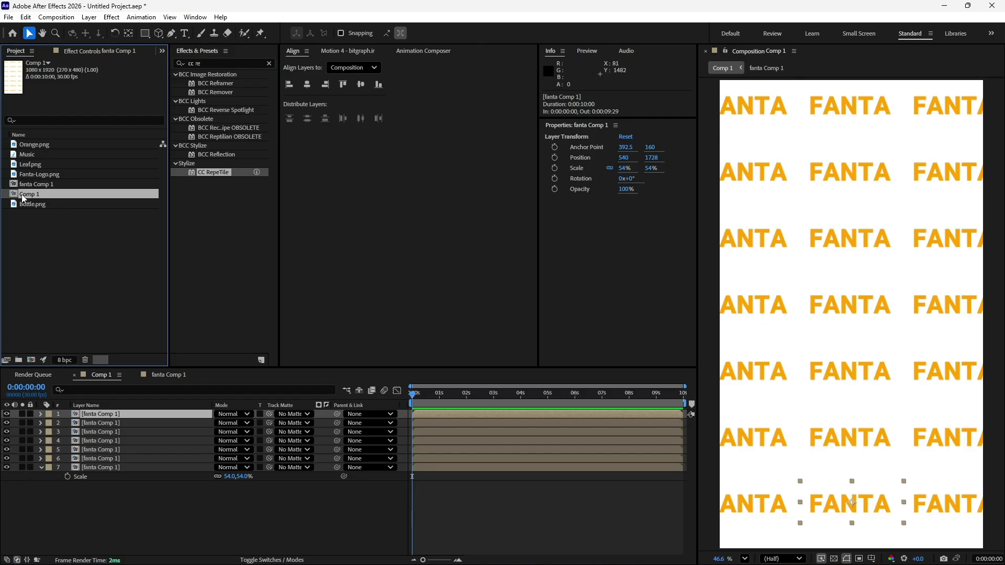
pyautogui.click(27, 186)
pyautogui.hotkey('ctrl', 'd')
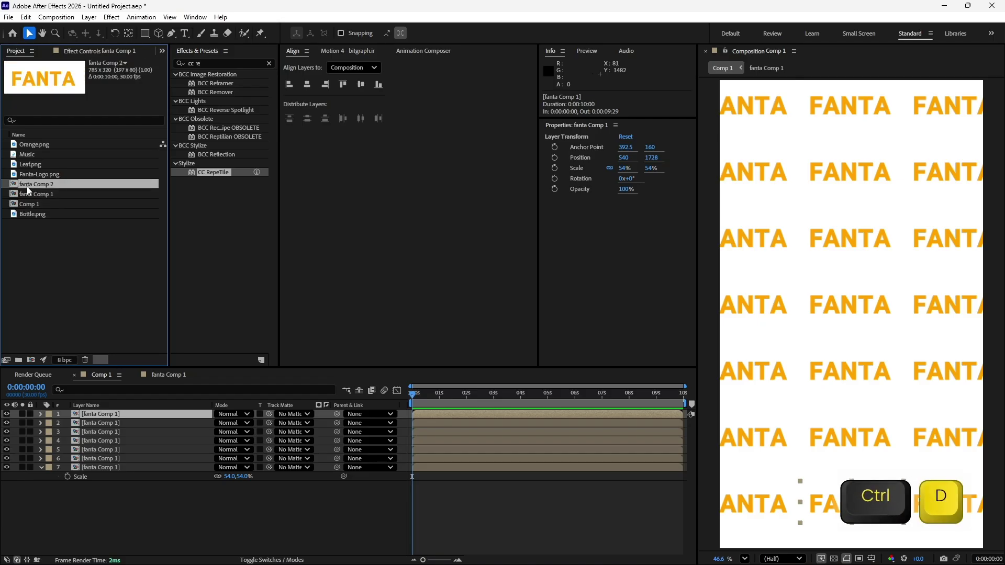
pyautogui.doubleClick(27, 186)
# - Turn off the fill of the FANTA text in fanta Comp 2, enable an orange stroke and thicken it slightly
pyautogui.doubleClick(854, 332)
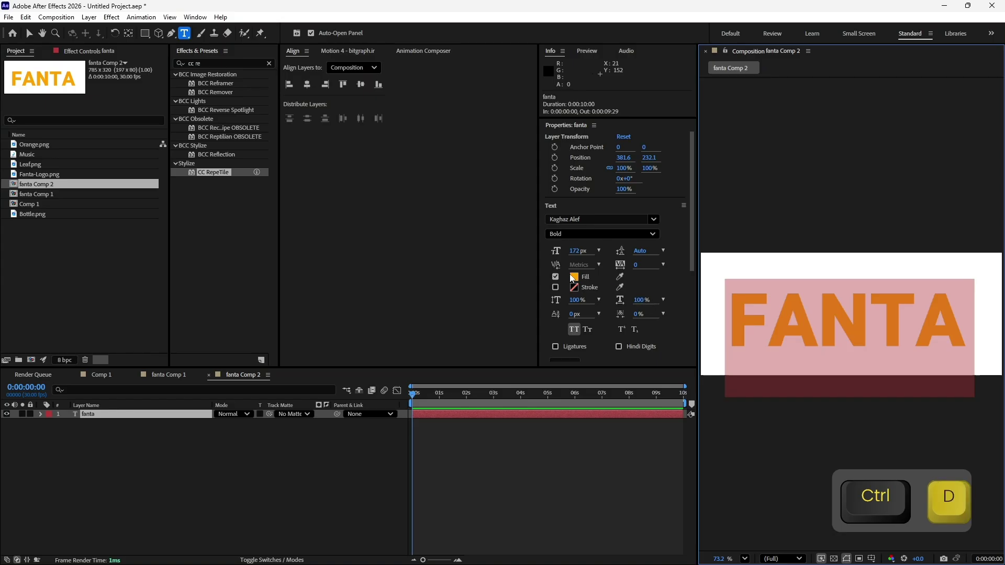
pyautogui.click(555, 276)
pyautogui.click(555, 287)
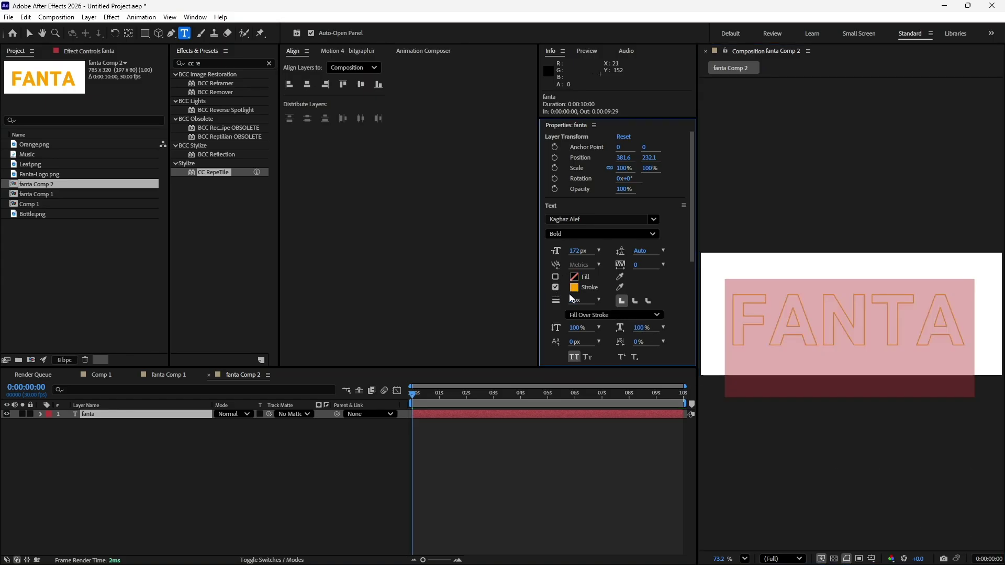
pyautogui.press('Return')
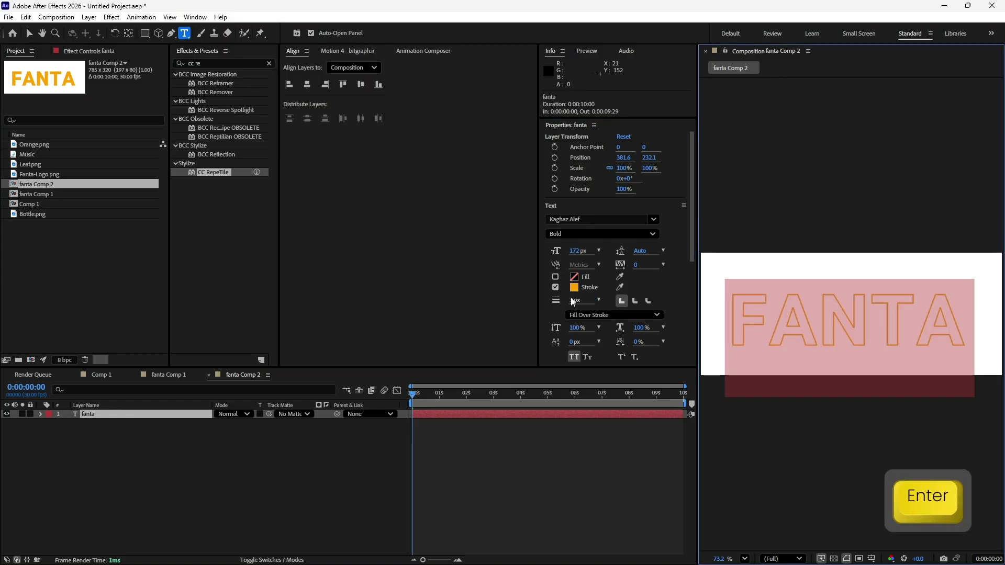
pyautogui.click(550, 470)
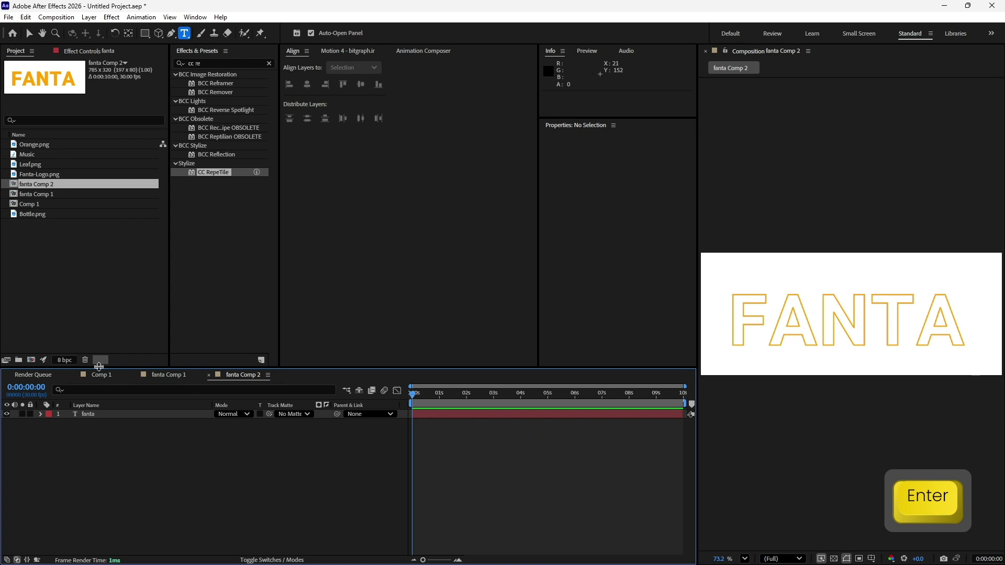
# - Add fanta Comp 2 to Comp 1 above the other layers and set its scale to 54%
pyautogui.click(101, 375)
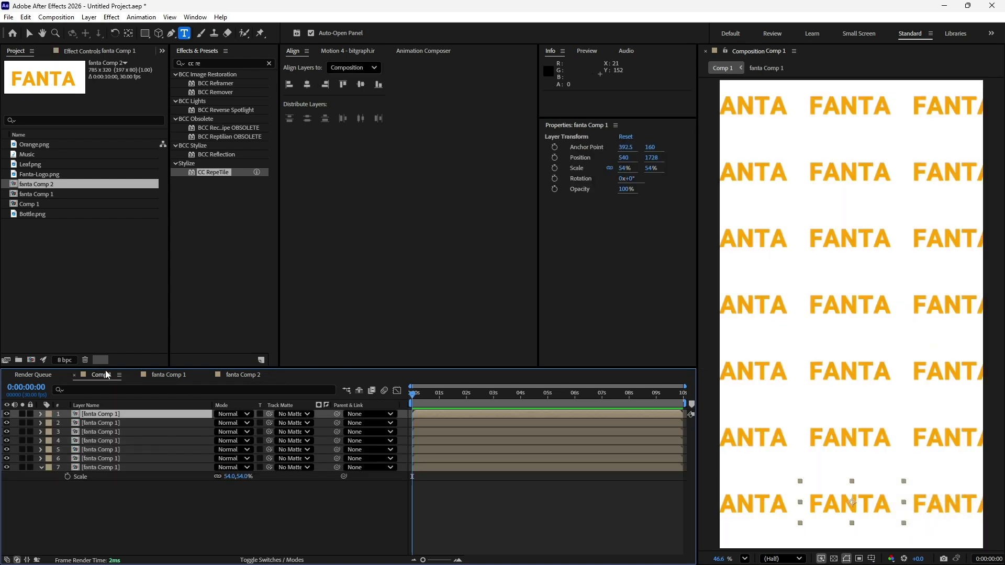
pyautogui.moveTo(45, 184); pyautogui.dragTo(89, 416)
pyautogui.press('s')
pyautogui.click(234, 423)
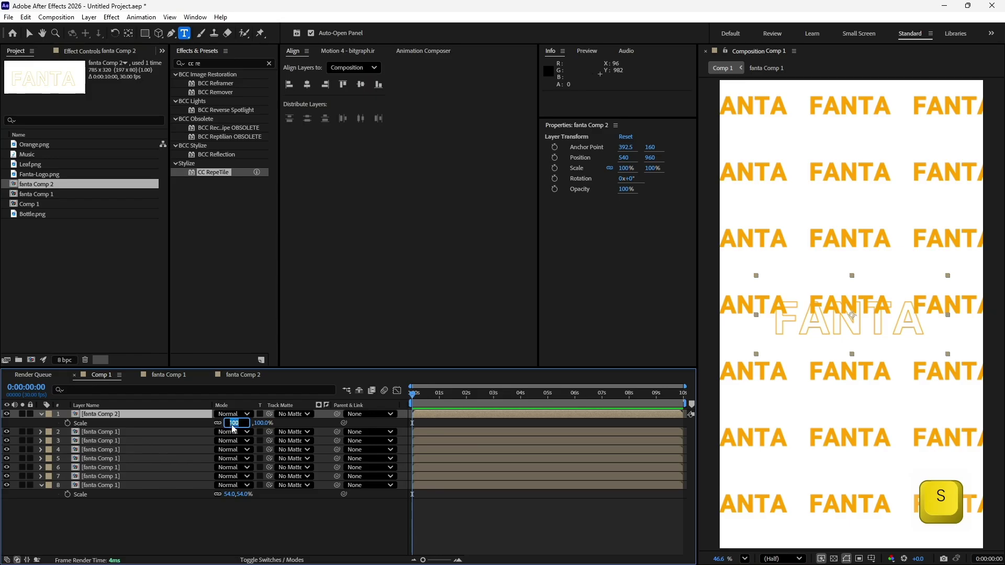
pyautogui.write('54')
pyautogui.press('Return')
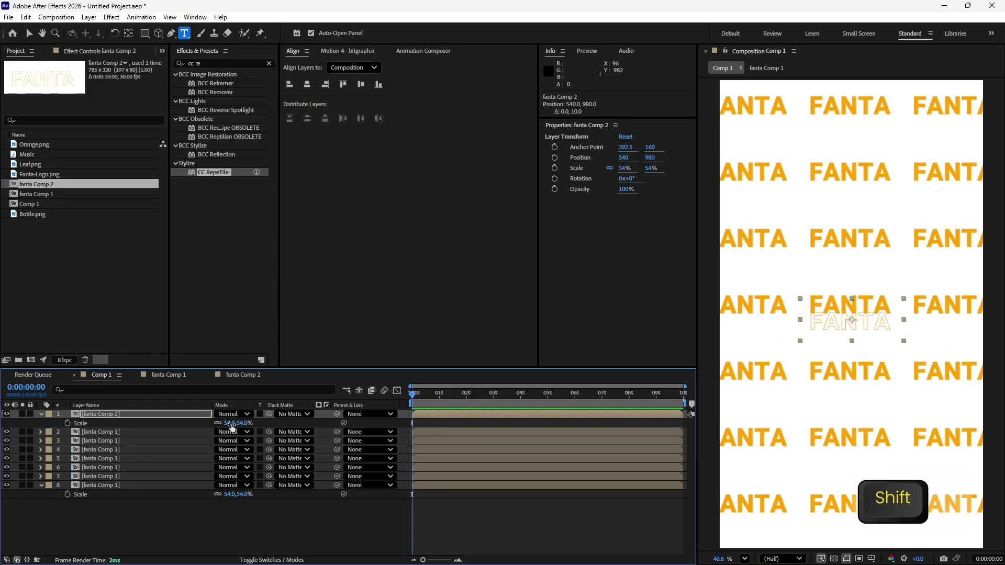
# - Nudge the outlined FANTA layer down to Y 1028, between the fourth and fifth solid rows
pyautogui.hotkey('shift', 'Down')
pyautogui.hotkey('shift', 'Down')
pyautogui.hotkey('shift', 'Down')
pyautogui.hotkey('shift', 'Down')
pyautogui.hotkey('shift', 'Down')
pyautogui.hotkey('shift', 'Down')
pyautogui.press('Down')
pyautogui.press('Down')
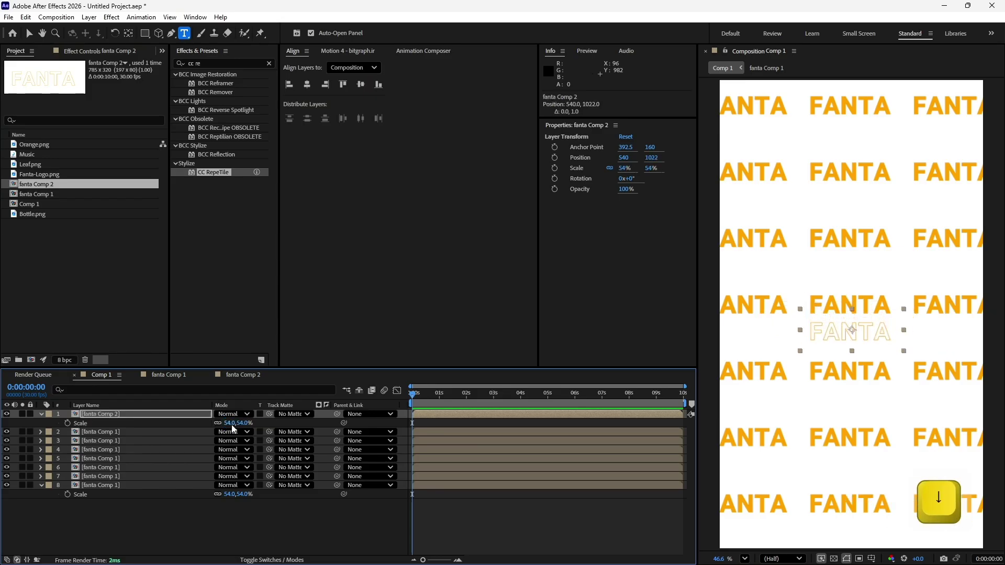
pyautogui.press('Down')
pyautogui.press('Down')
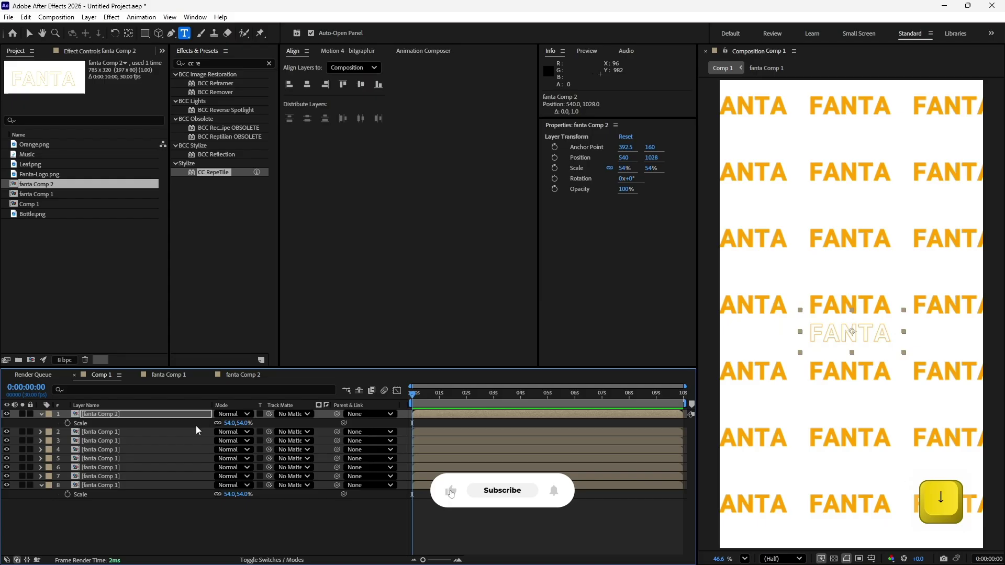
# - Copy CC RepeTile from a solid fanta Comp 1 layer onto the fanta Comp 2 layer and give that layer an orange label
pyautogui.click(117, 430)
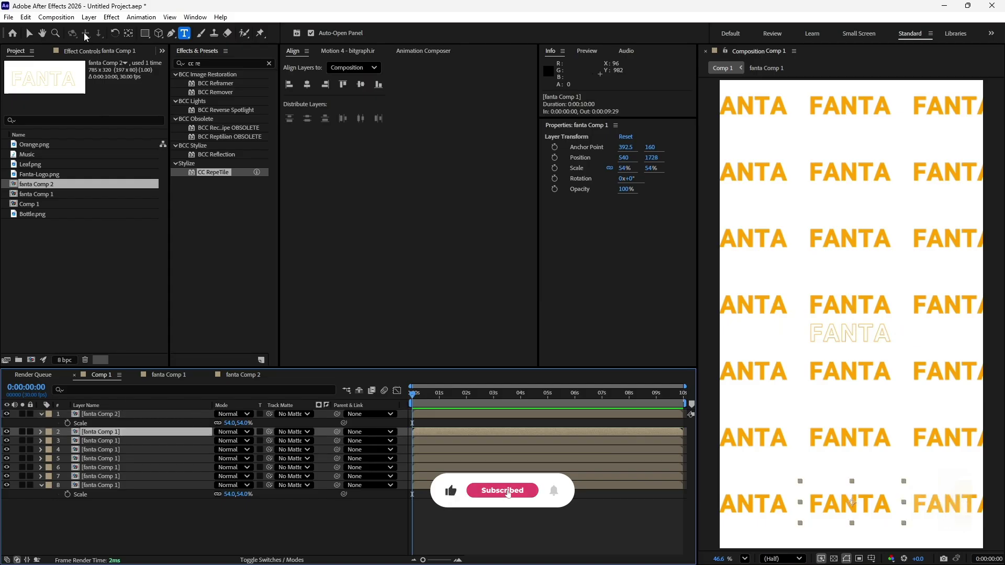
pyautogui.click(78, 53)
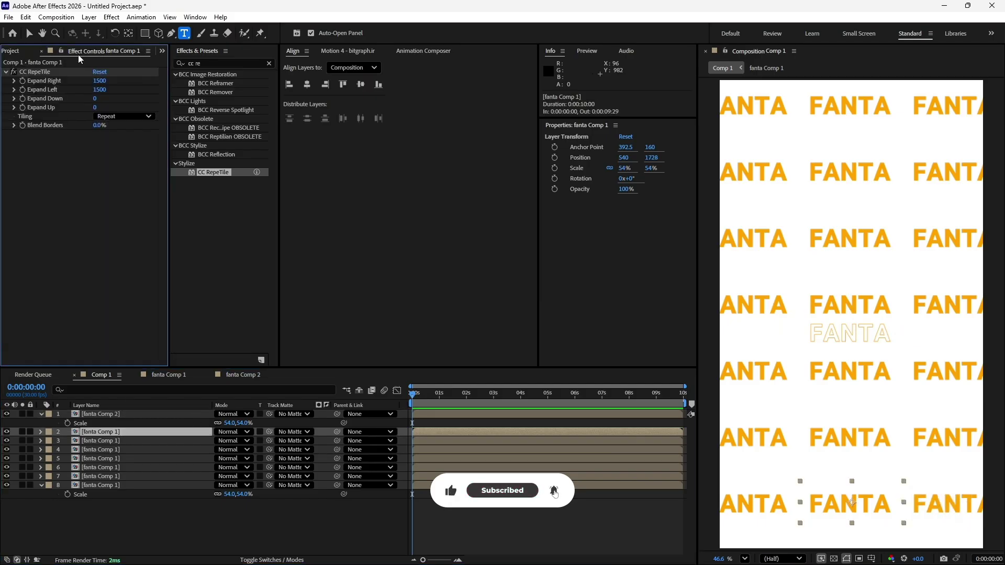
pyautogui.click(34, 71)
pyautogui.hotkey('ctrl', 'c')
pyautogui.click(99, 414)
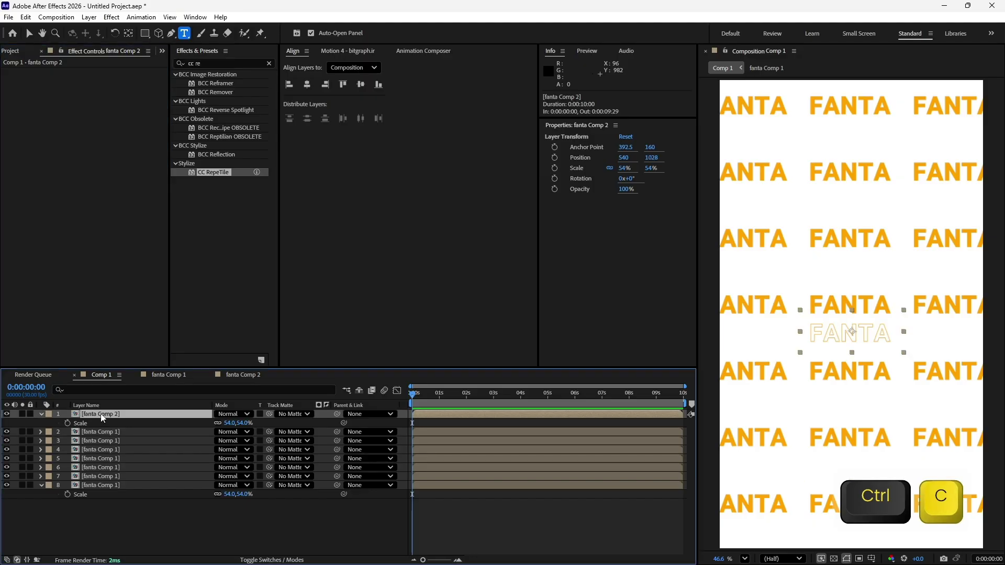
pyautogui.hotkey('ctrl', 'v')
pyautogui.click(50, 417)
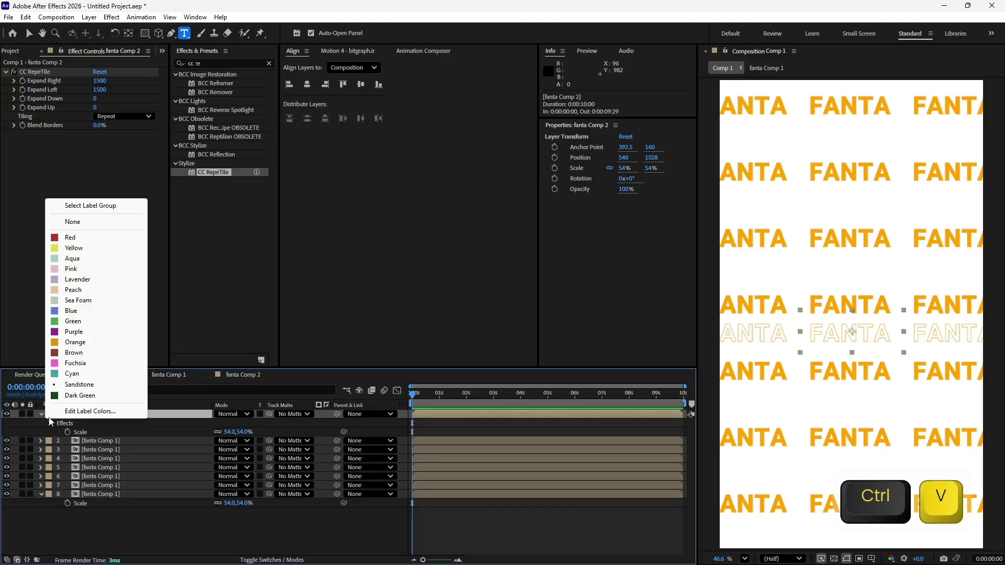
pyautogui.click(74, 342)
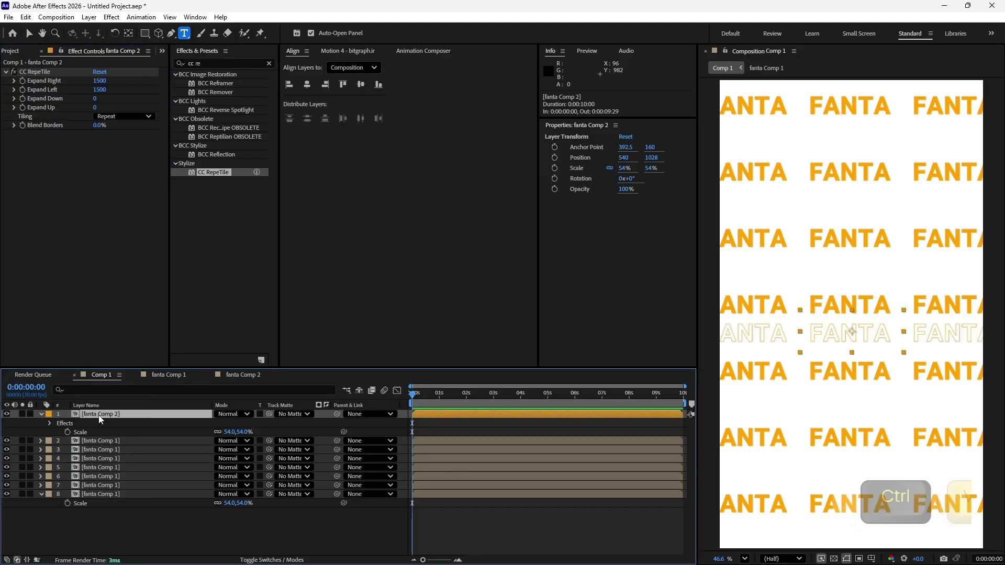
# - Move the outlined FANTA row below the lowest solid row, duplicate it six times, and distribute all seven evenly between the solid rows
pyautogui.press('v')
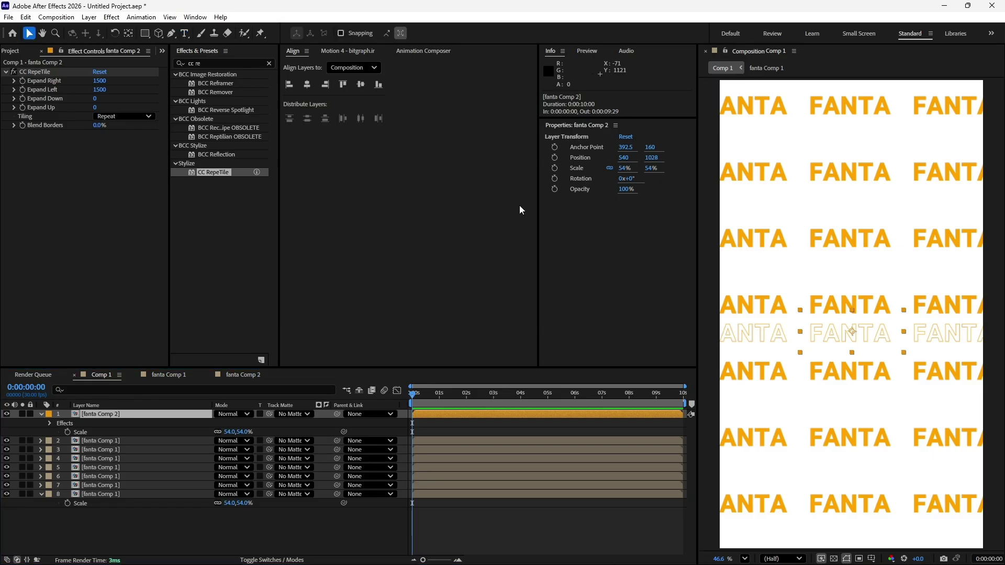
pyautogui.moveTo(834, 340); pyautogui.dragTo(860, 536)
pyautogui.hotkey('ctrl', 'd')
pyautogui.hotkey('ctrl', 'd')
pyautogui.hotkey('ctrl', 'd')
pyautogui.hotkey('ctrl', 'd')
pyautogui.hotkey('ctrl', 'd')
pyautogui.hotkey('ctrl', 'd')
pyautogui.keyDown('shift'); pyautogui.click(157, 468); pyautogui.keyUp('shift')
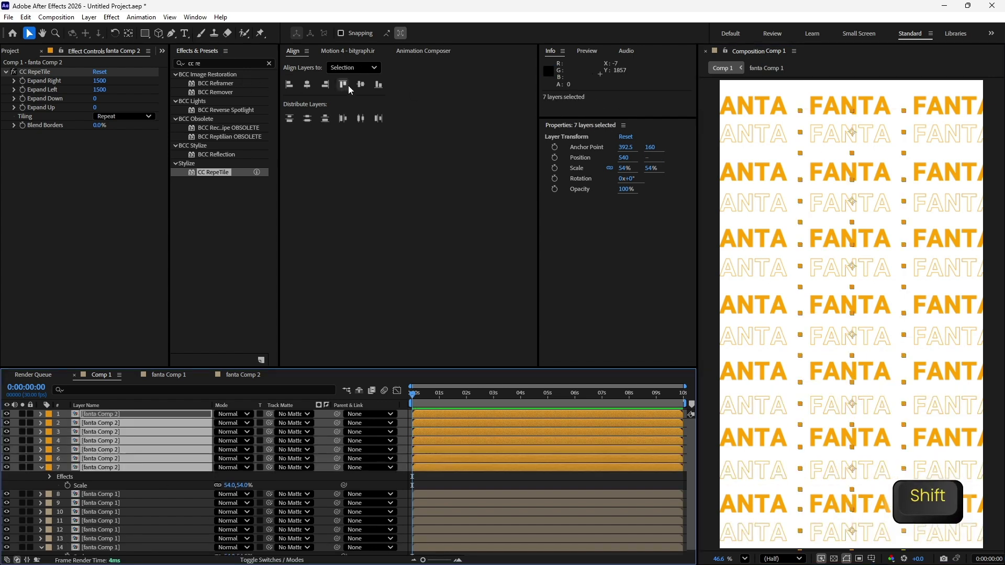
pyautogui.press('Down')
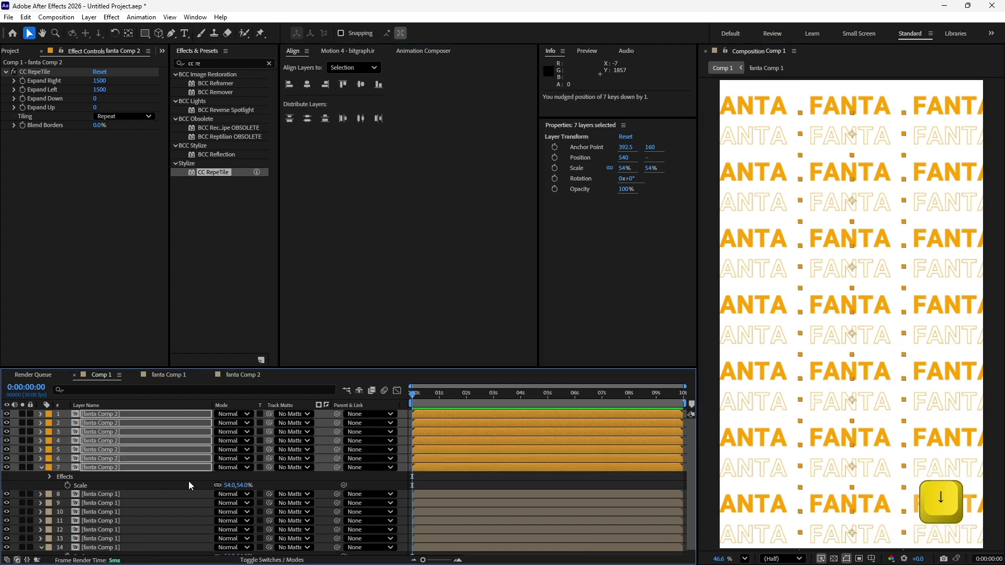
# - Keyframe the position of all seven outlined FANTA layers at 0 s and move them horizontally to X 1024 at 7 s
pyautogui.press('p')
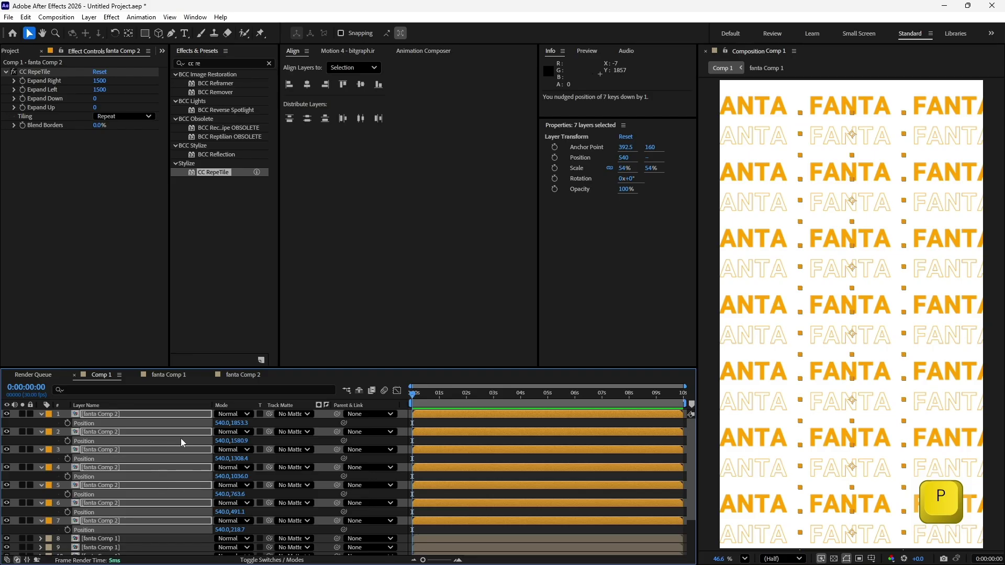
pyautogui.click(68, 423)
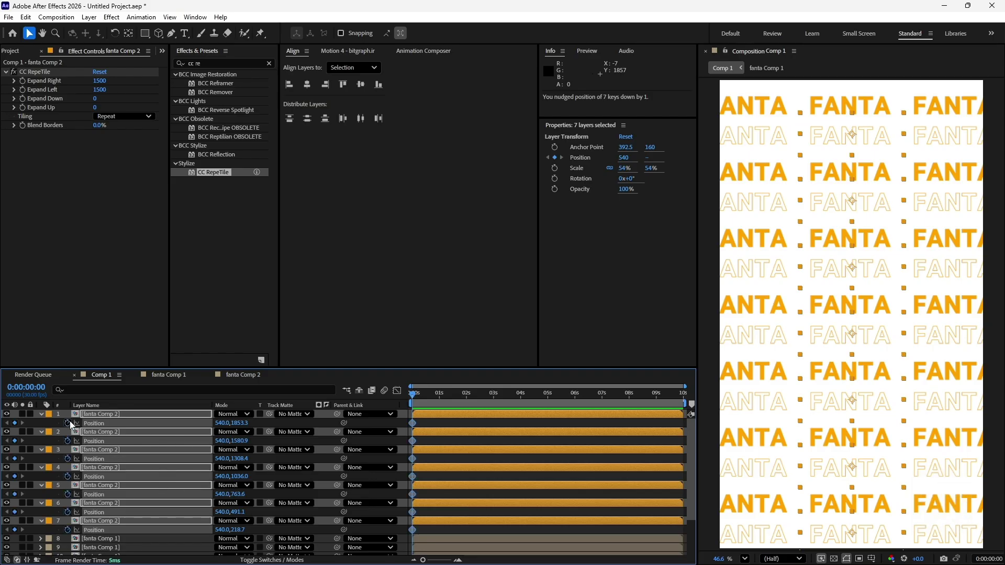
pyautogui.hotkey('shift', 'End')
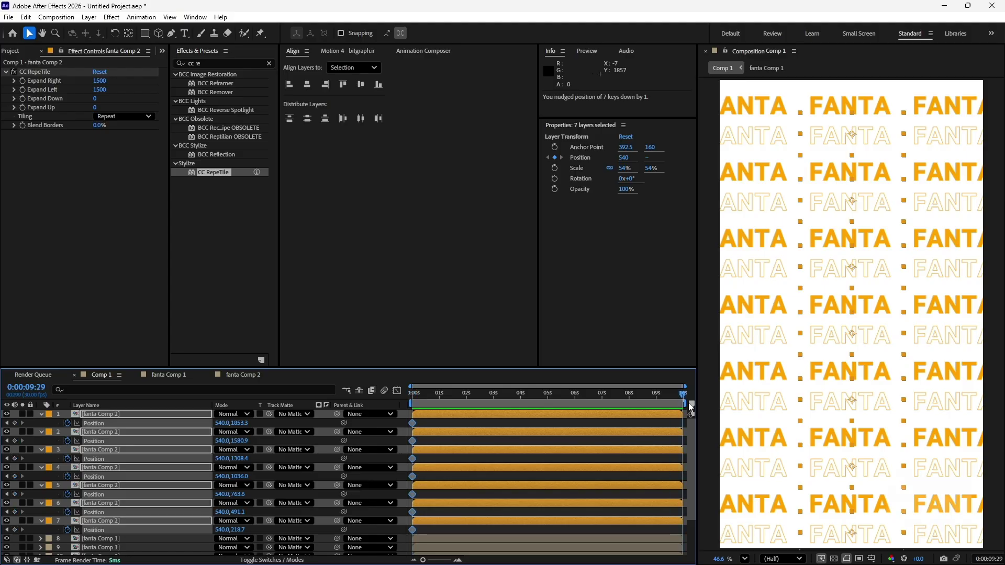
pyautogui.click(602, 400)
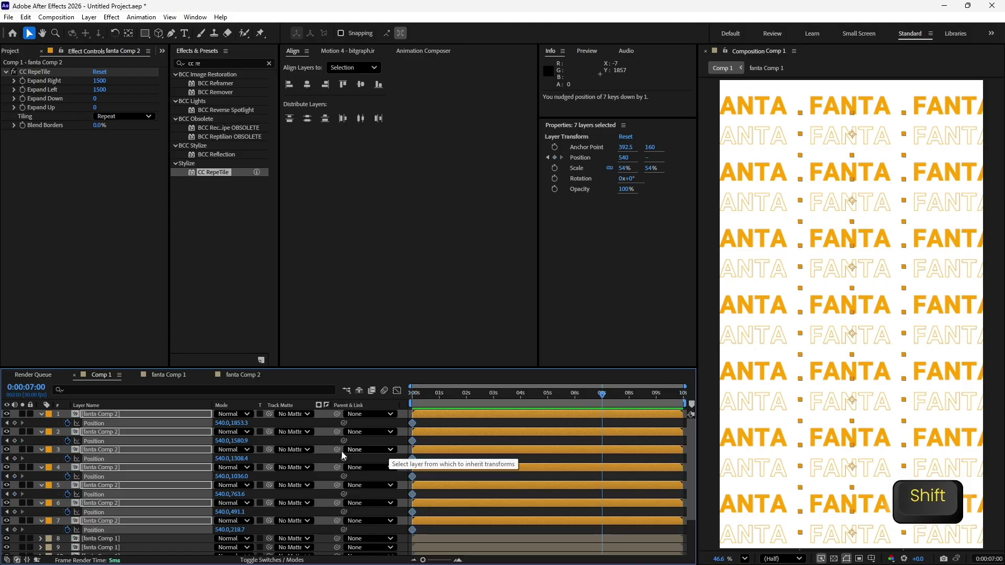
pyautogui.moveTo(222, 423); pyautogui.dragTo(473, 422)
# - Keyframe the seven solid FANTA layers' position at 7 s with X 540, set X 1029 at 0 s, and preview the opposing movement
pyautogui.click(124, 539)
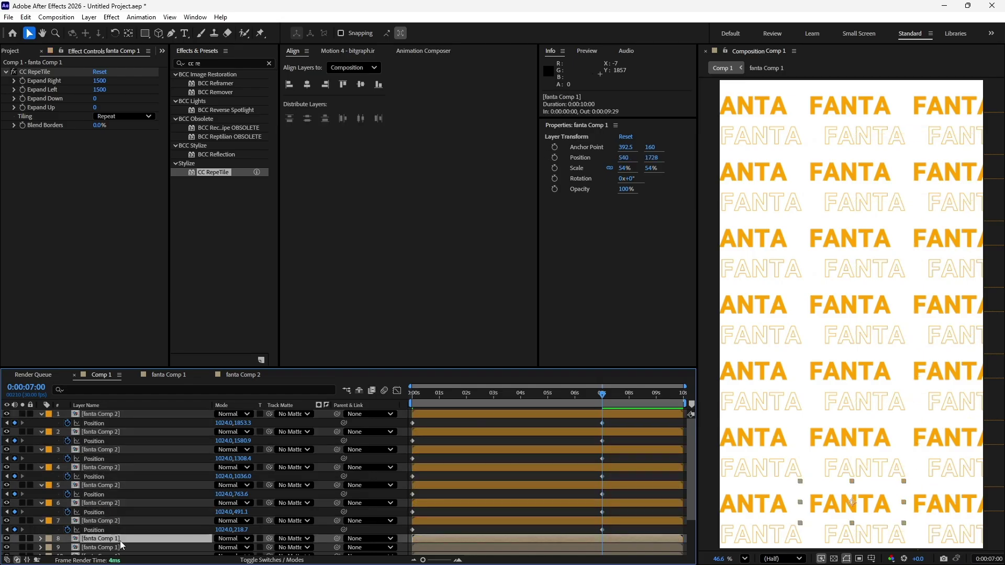
pyautogui.scroll(-2, 124, 541)
pyautogui.keyDown('shift'); pyautogui.click(116, 545); pyautogui.keyUp('shift')
pyautogui.press('p')
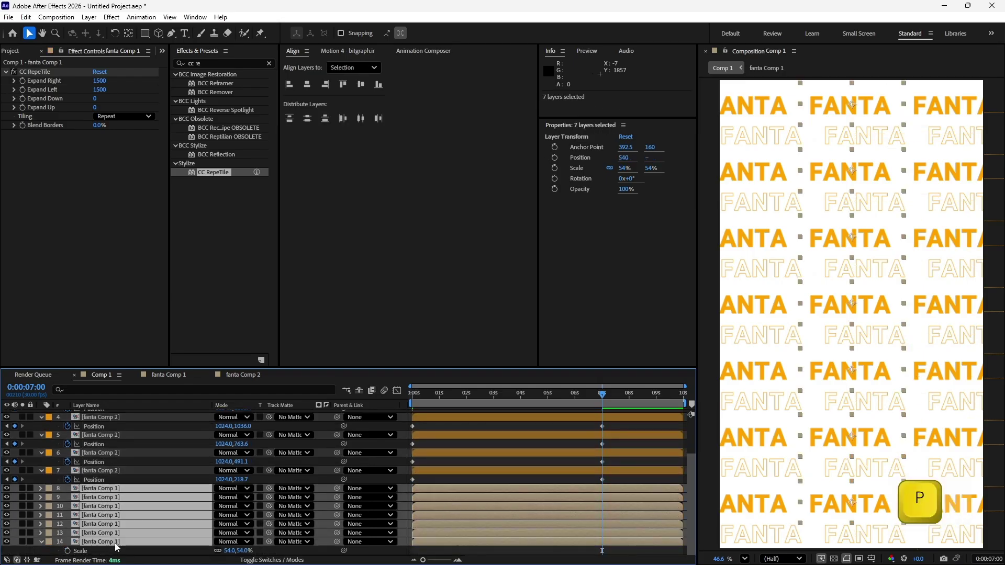
pyautogui.click(68, 497)
pyautogui.hotkey('ctrl', 'z')
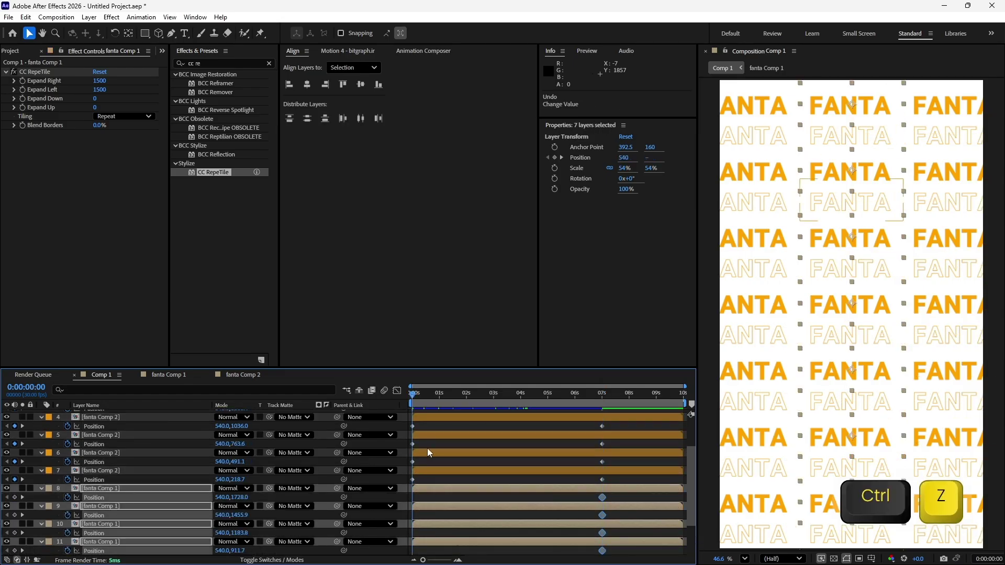
pyautogui.moveTo(225, 498); pyautogui.dragTo(463, 448)
pyautogui.press('space')
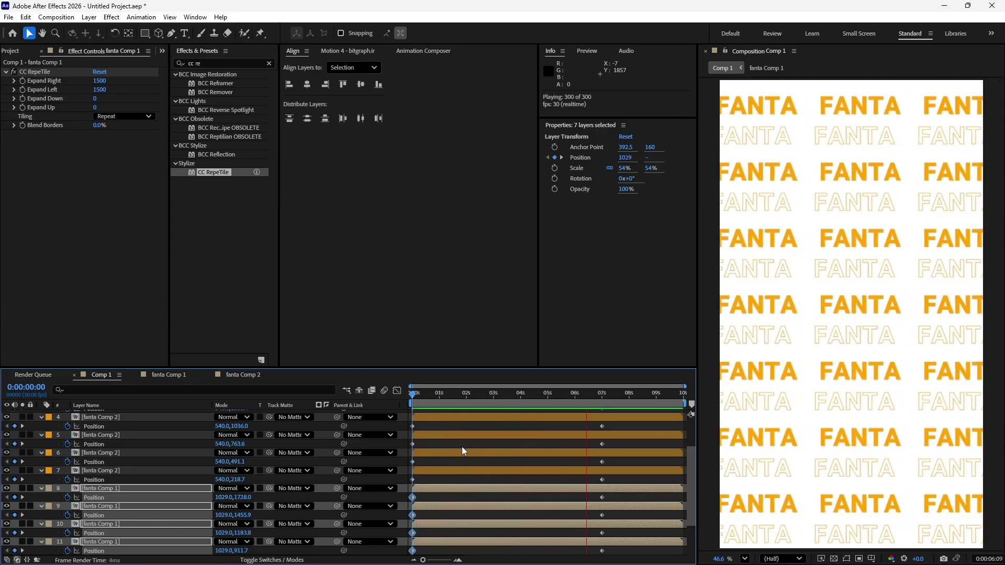
# - Add a null object, parent every FANTA layer to it, and play the animation from the start
pyautogui.hotkey('ctrl', 'a')
pyautogui.rightClick(453, 501)
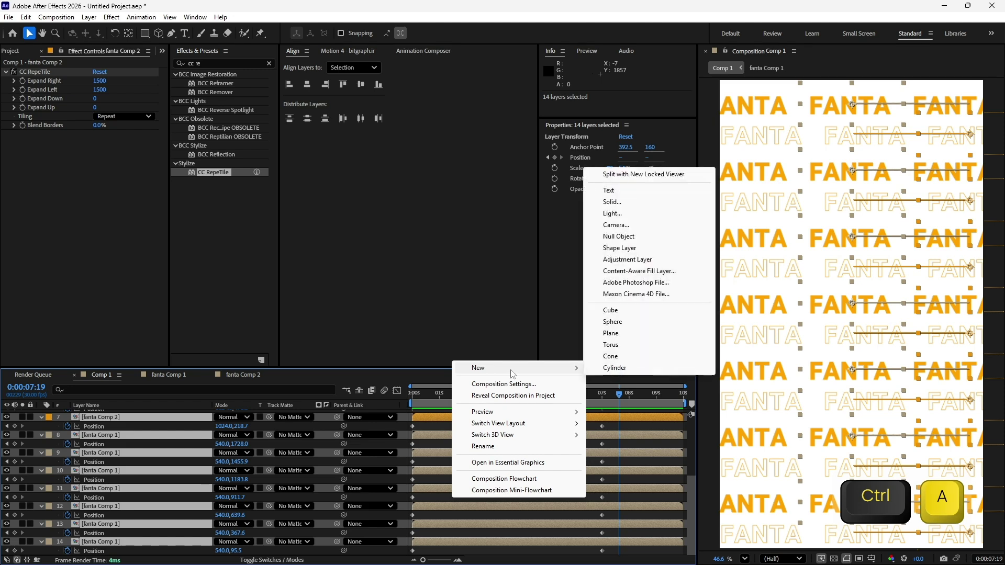
pyautogui.moveTo(511, 369)
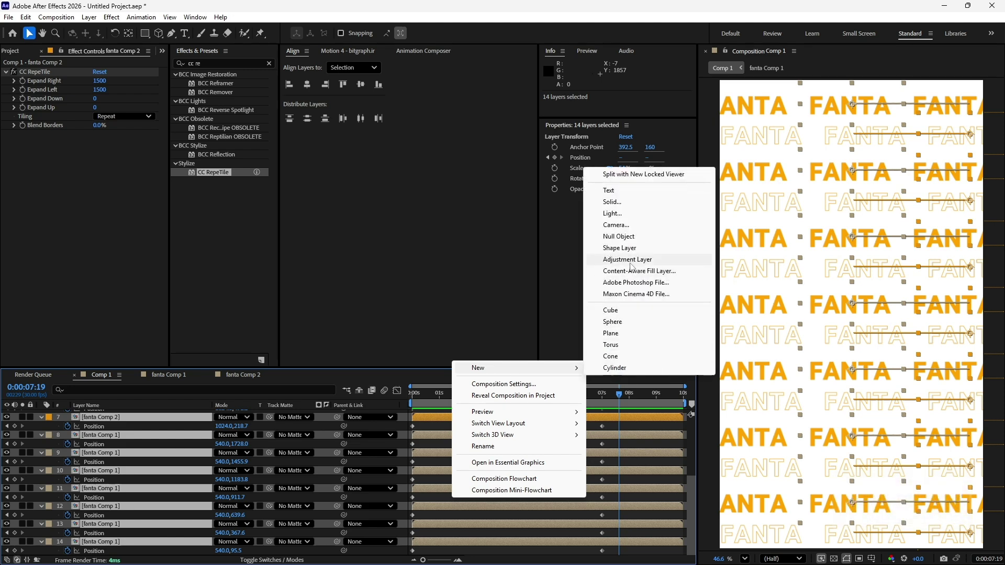
pyautogui.click(630, 236)
pyautogui.hotkey('ctrl', 'a')
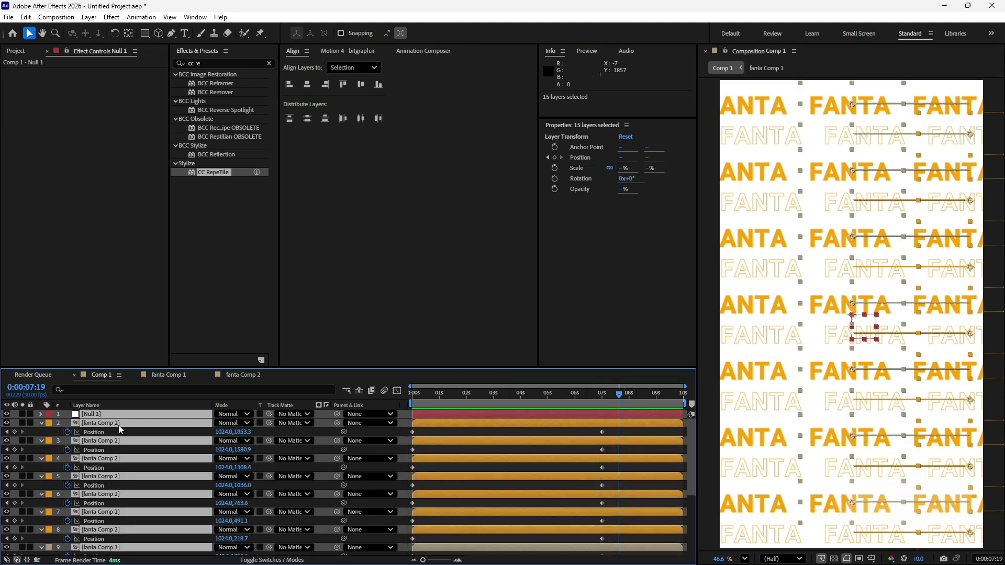
pyautogui.keyDown('ctrl'); pyautogui.click(114, 413); pyautogui.keyUp('ctrl')
pyautogui.moveTo(338, 422); pyautogui.dragTo(175, 417)
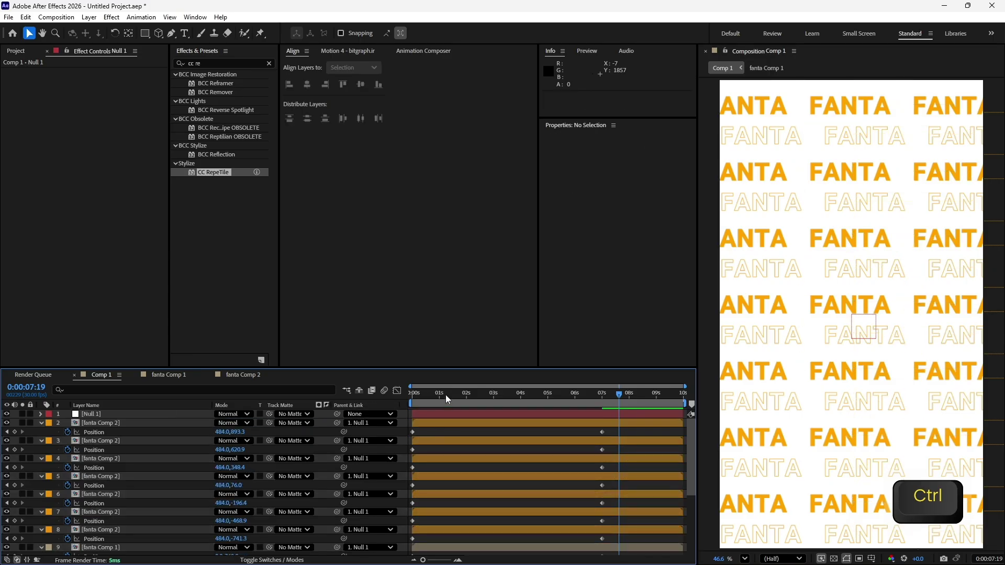
pyautogui.press('Home')
pyautogui.press('space')
# - Tilt the whole text pattern by rotating Null 1, first trying -8° and settling on -15°
pyautogui.click(470, 417)
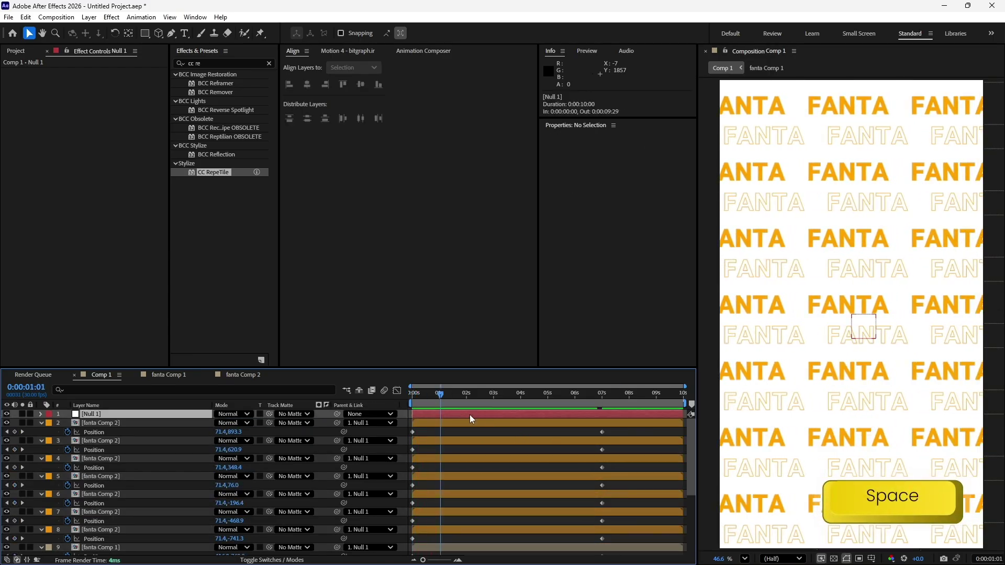
pyautogui.press('r')
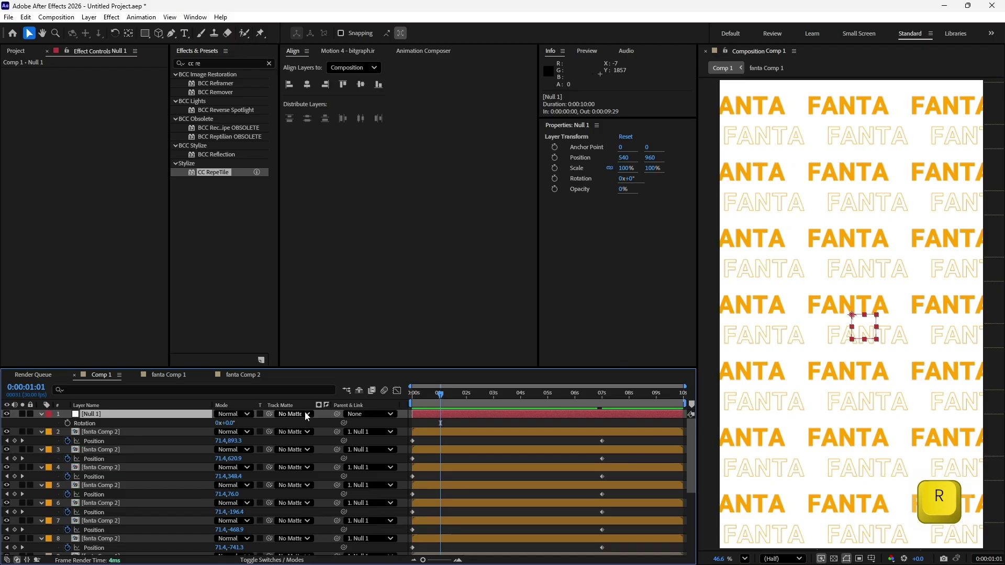
pyautogui.click(227, 423)
pyautogui.write('-8')
pyautogui.press('Return')
pyautogui.click(226, 423)
pyautogui.write('-')
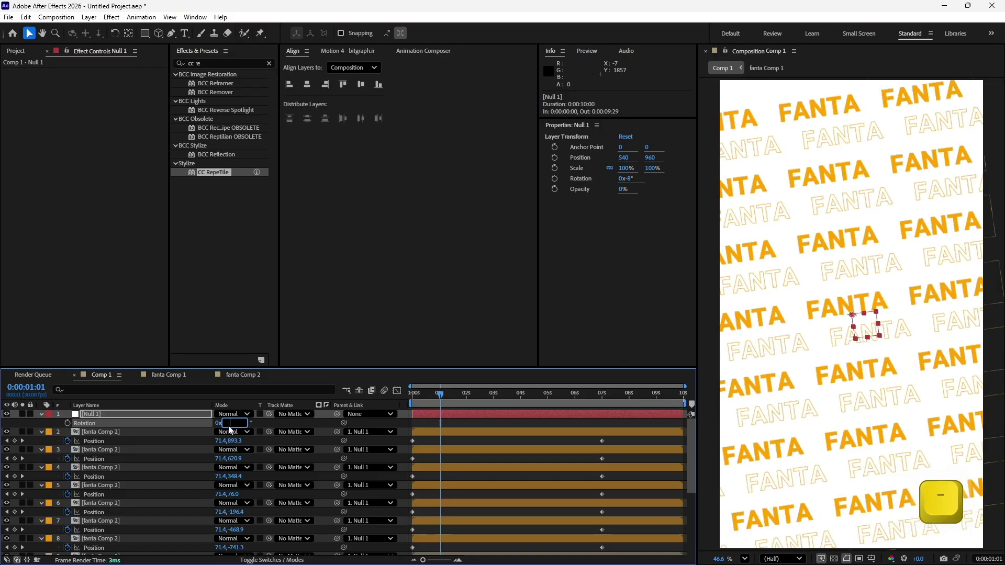
pyautogui.write('15')
pyautogui.press('Return')
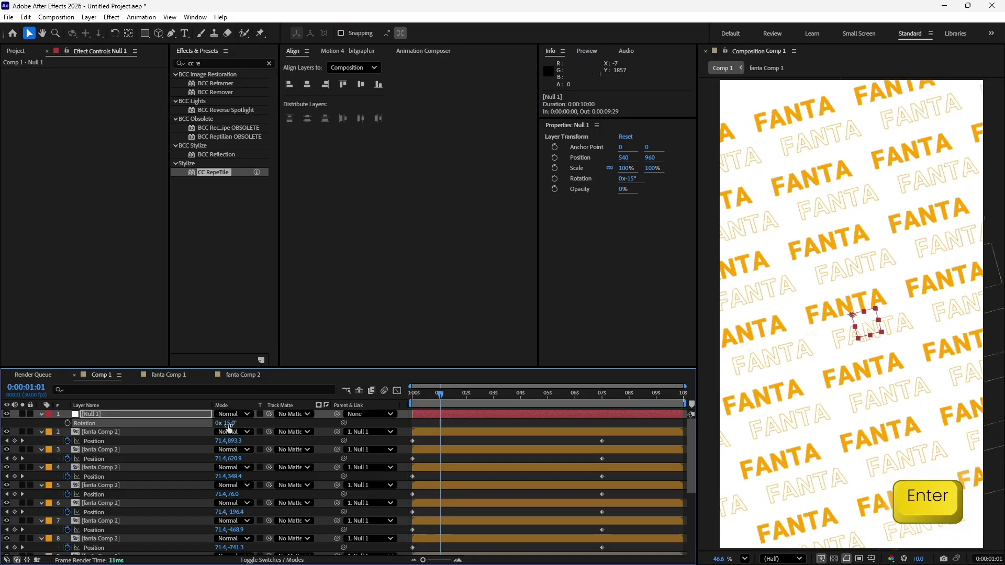
# - Scale Null 1 up to 117% so the tilted rows cover the frame, and preview the result
pyautogui.press('s')
pyautogui.moveTo(233, 423); pyautogui.dragTo(243, 423)
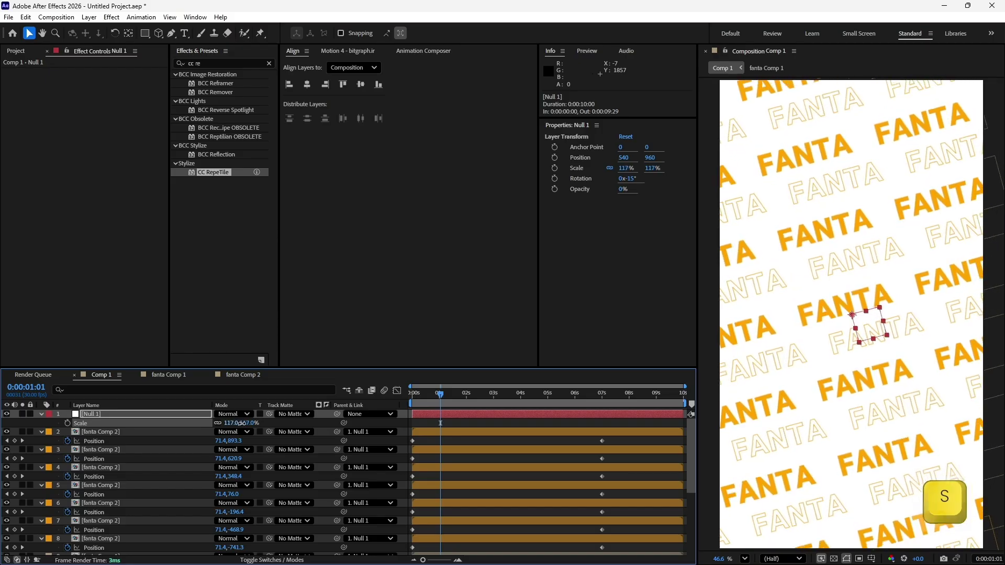
pyautogui.press('KP_0')
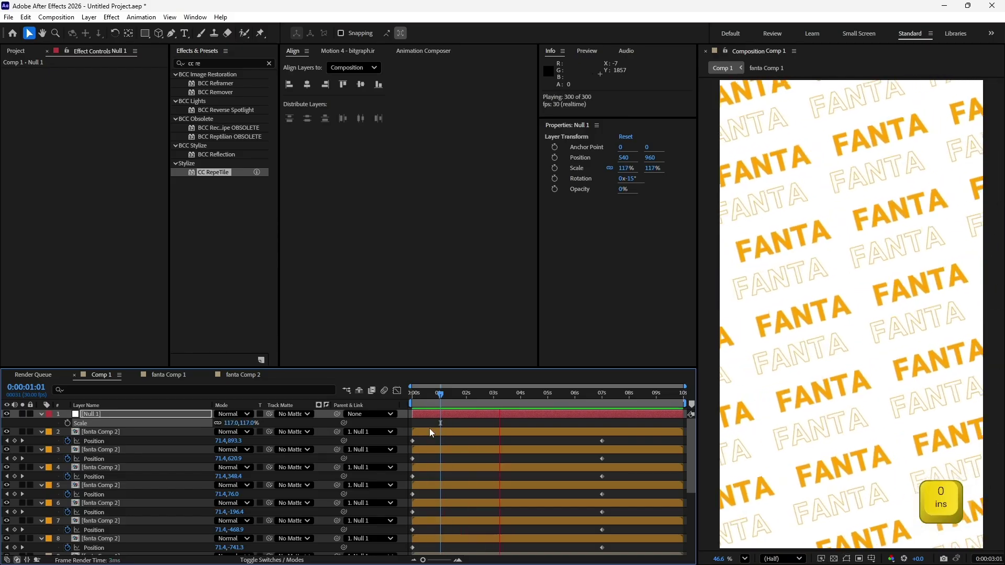
pyautogui.press('space')
pyautogui.press('space')
pyautogui.click(498, 415)
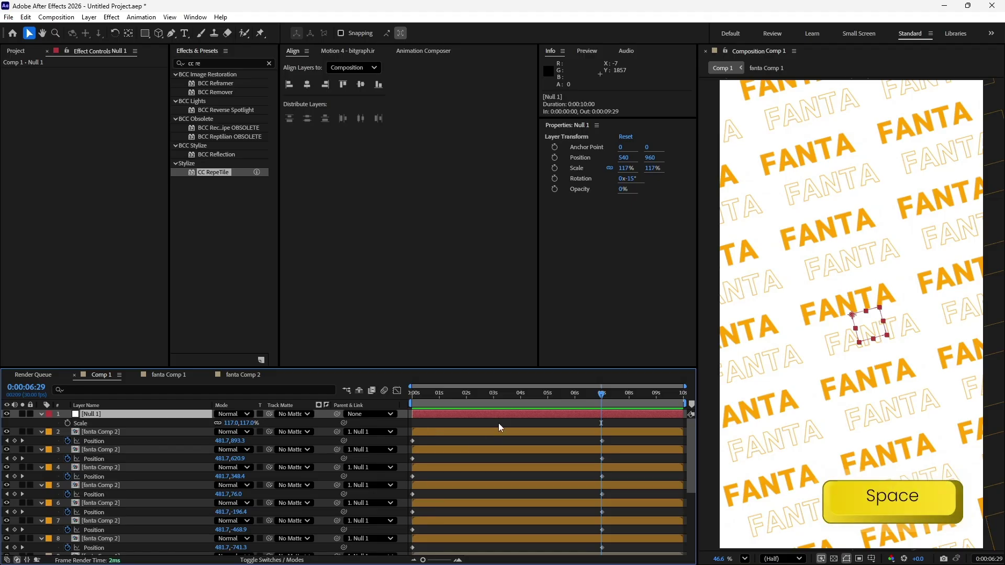
# - Add Orange.png to Comp 1 above the null and centre it horizontally and vertically in the composition
pyautogui.click(17, 50)
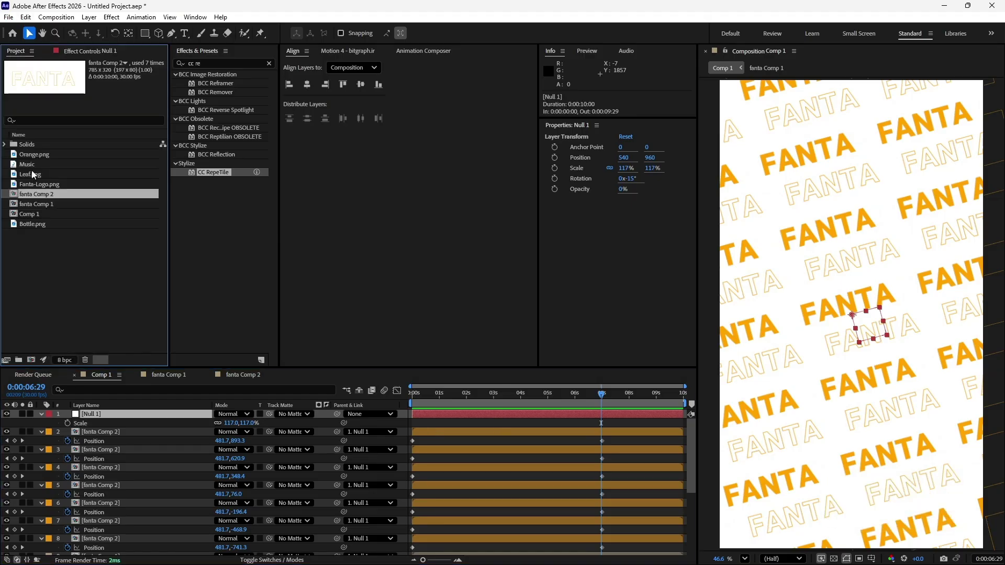
pyautogui.moveTo(34, 155); pyautogui.dragTo(859, 306)
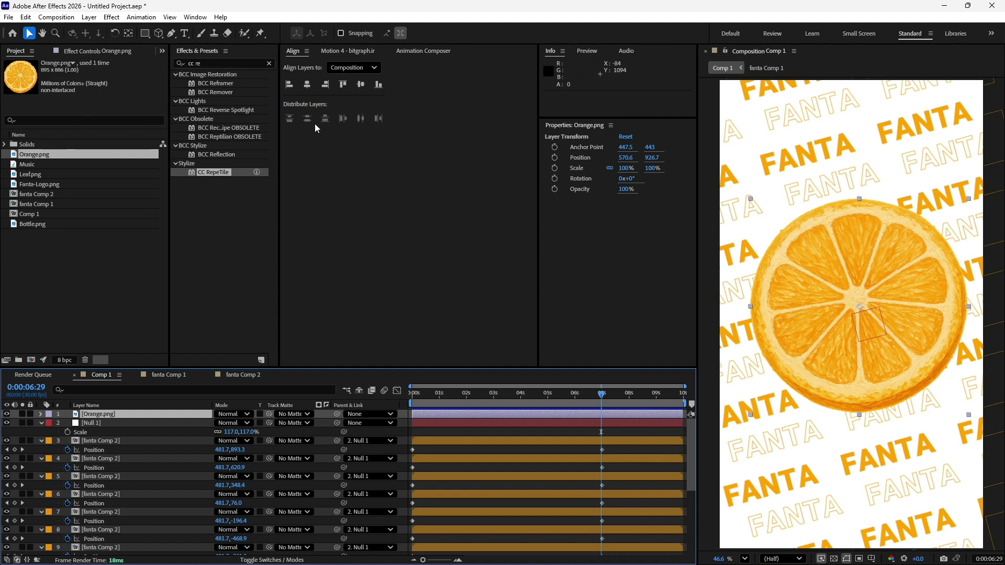
pyautogui.click(310, 87)
pyautogui.click(361, 86)
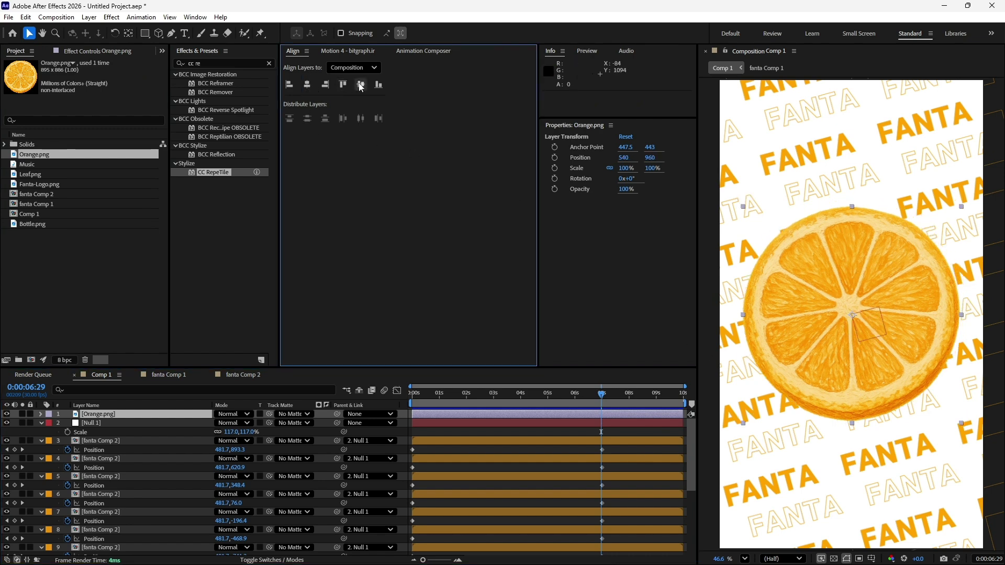
# - Move the orange slice's anchor point to the core where its segments meet, at 439, 413
pyautogui.click(129, 35)
pyautogui.scroll(5, 872, 300)
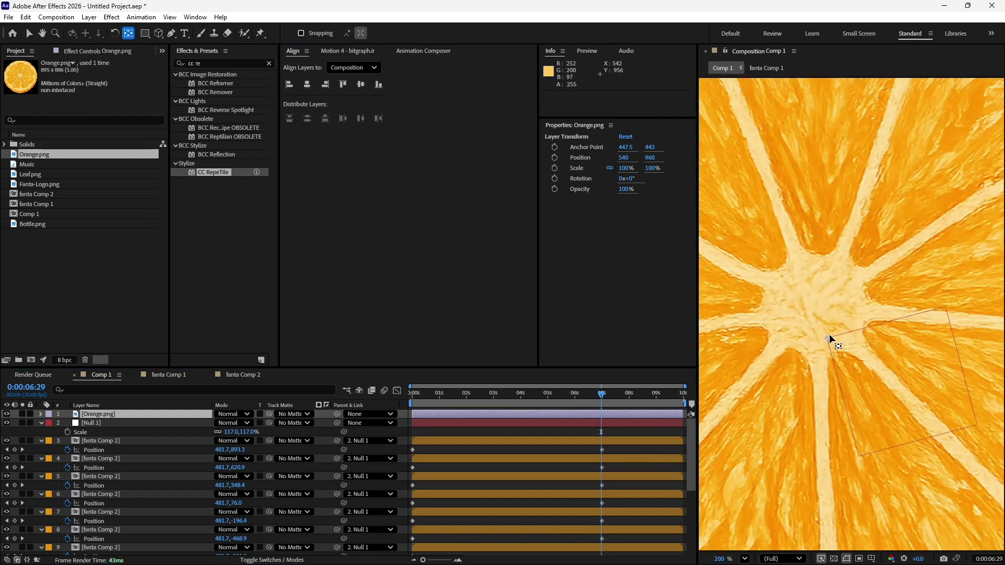
pyautogui.moveTo(828, 337); pyautogui.dragTo(818, 309)
pyautogui.scroll(-5, 818, 306)
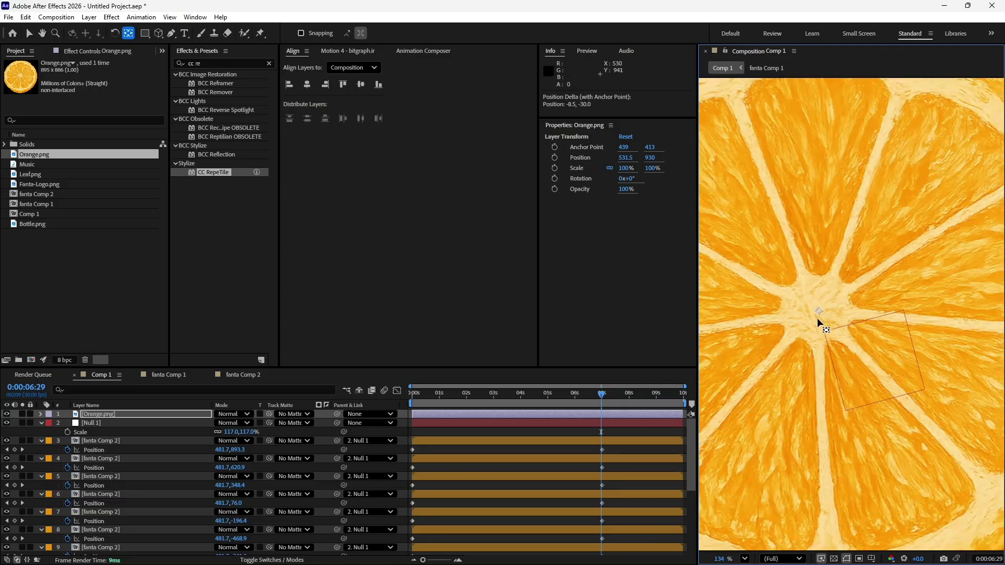
pyautogui.scroll(1, 821, 323)
pyautogui.moveTo(838, 281); pyautogui.dragTo(833, 301)
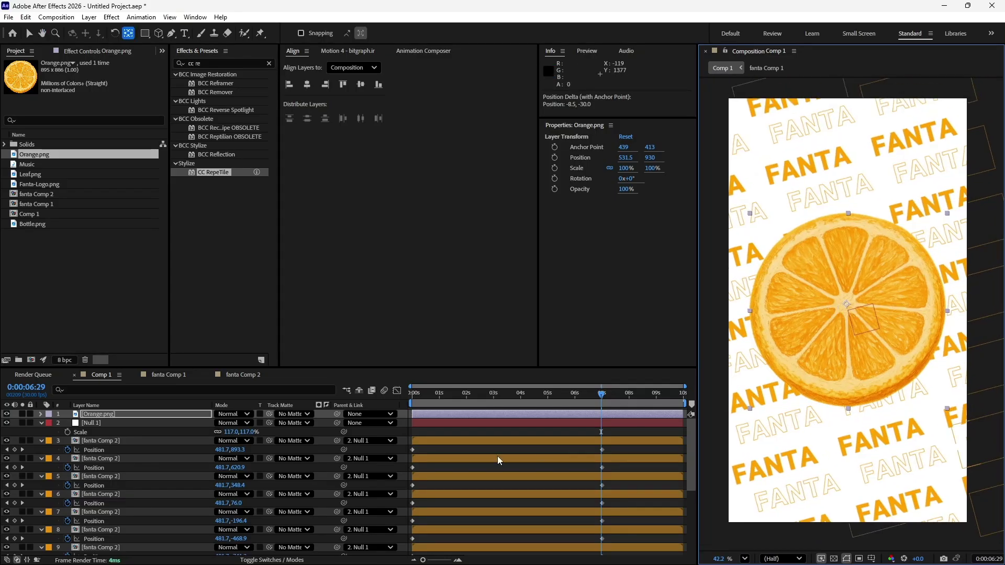
# - Add scale and rotation keyframes to the Orange.png layer at 0:00:03:01, with scale 100% and rotation 0°
pyautogui.press('Home')
pyautogui.moveTo(433, 393); pyautogui.dragTo(494, 394)
pyautogui.click(89, 417)
pyautogui.press('s')
pyautogui.click(67, 423)
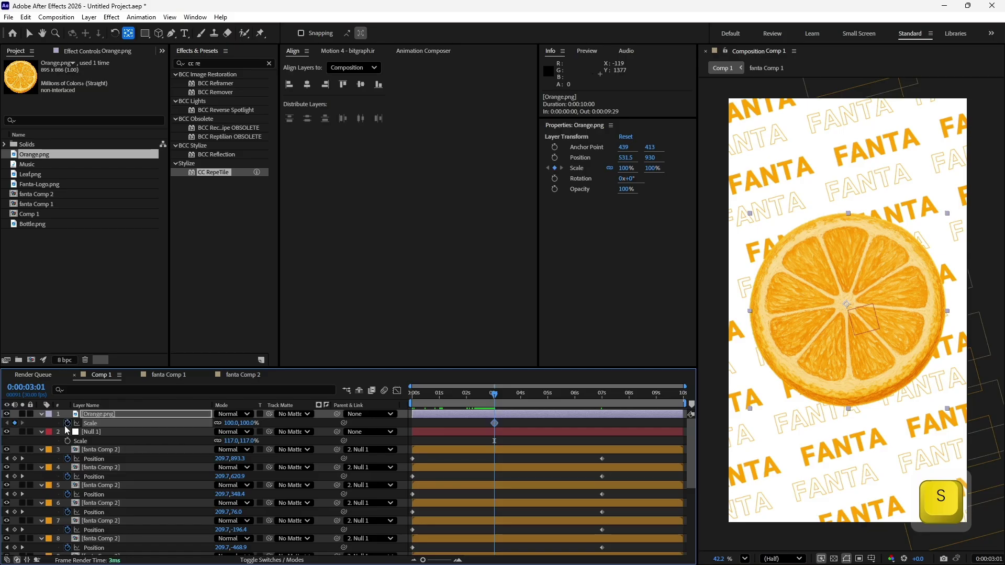
pyautogui.hotkey('shift', 'r')
pyautogui.hotkey('alt', 'shift', 'r')
# - At 0:00:00:00, set the orange slice's scale to 0% and its rotation to -5 full revolutions
pyautogui.press('Home')
pyautogui.click(234, 423)
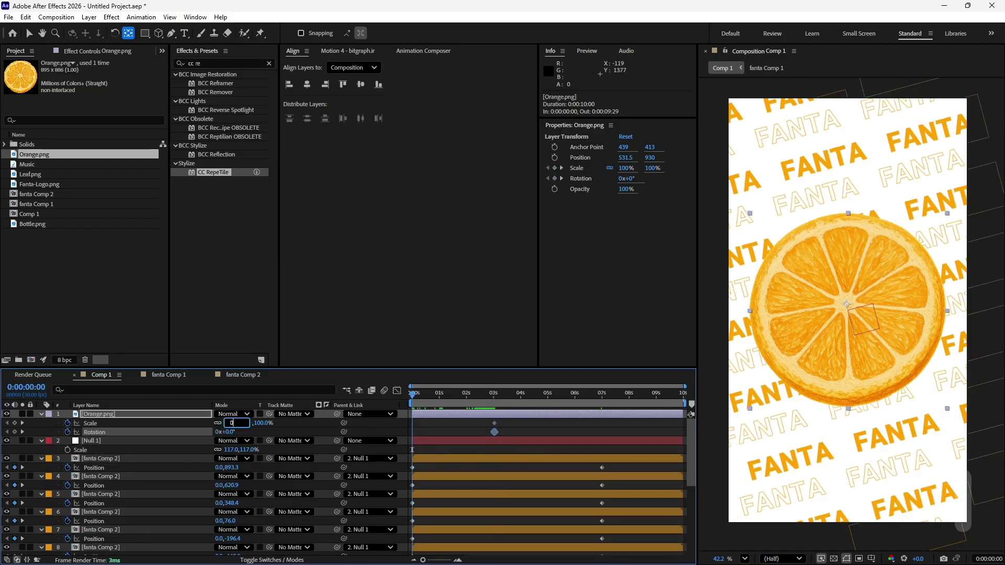
pyautogui.write('0')
pyautogui.press('Return')
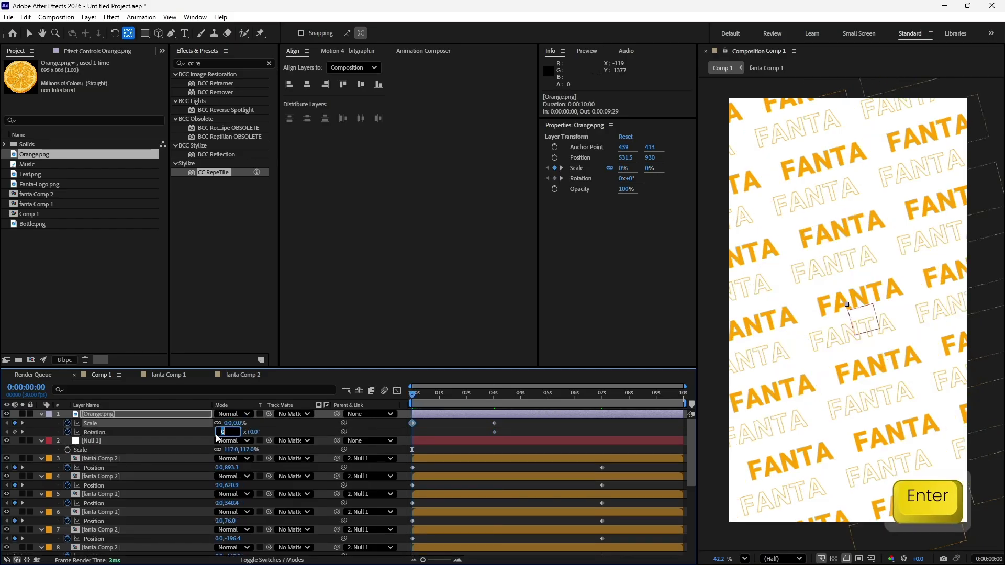
pyautogui.write('-5')
pyautogui.press('Return')
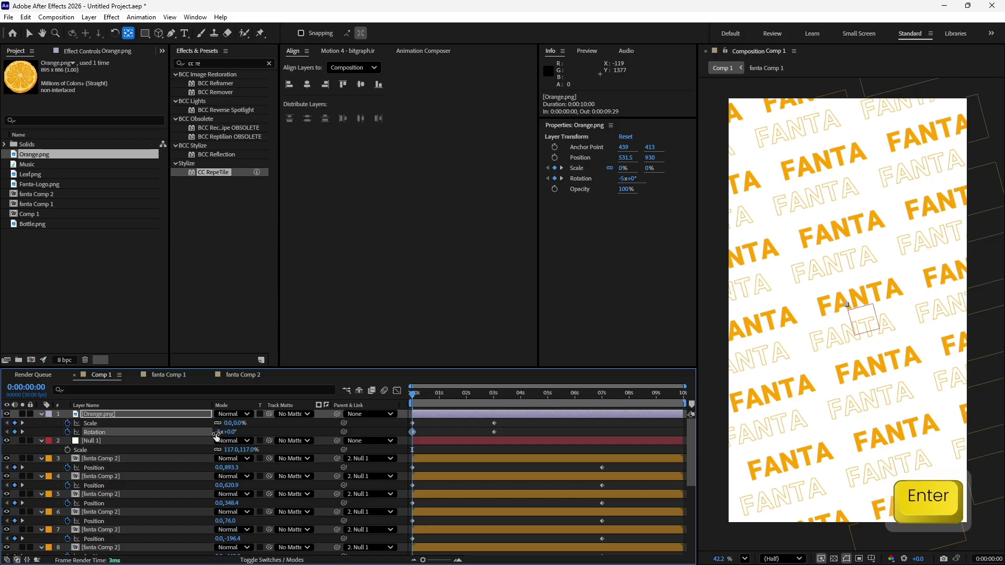
# - Easy Ease the orange slice's scale keyframe at 0:00:03:01 and shape its speed curve for a longer slowdown into it
pyautogui.click(494, 423)
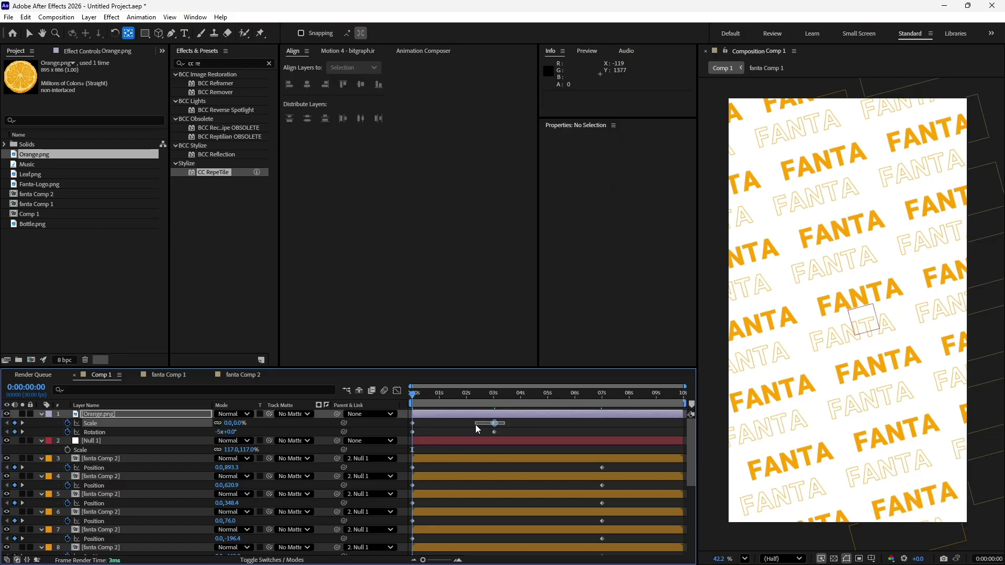
pyautogui.press('F9')
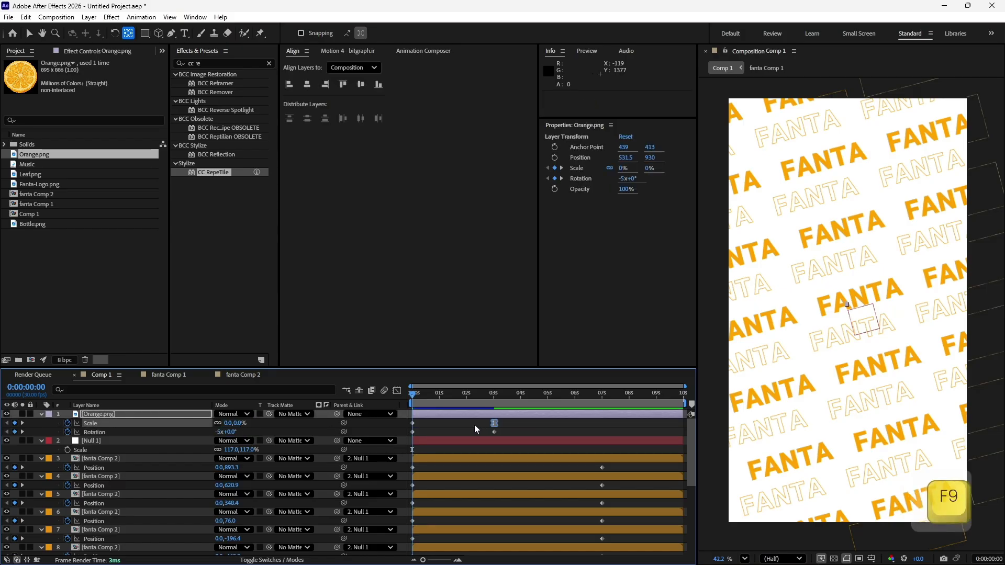
pyautogui.click(396, 391)
pyautogui.moveTo(482, 530); pyautogui.dragTo(444, 529)
pyautogui.hotkey('shift', 'F3')
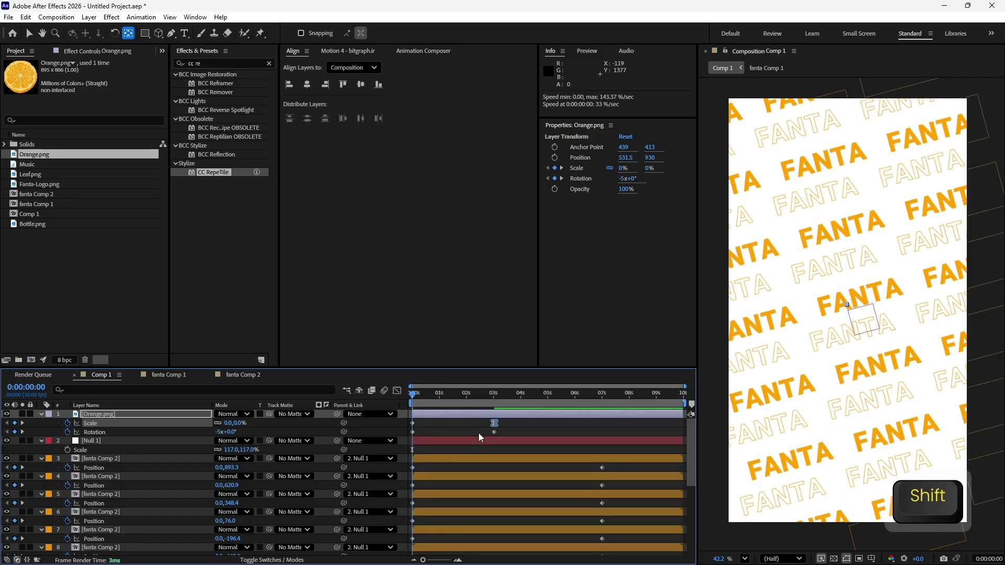
# - Easy Ease the slice's first rotation keyframe, shape its speed curve to accelerate sharply towards the last keyframe, and preview the animation
pyautogui.click(413, 432)
pyautogui.press('F9')
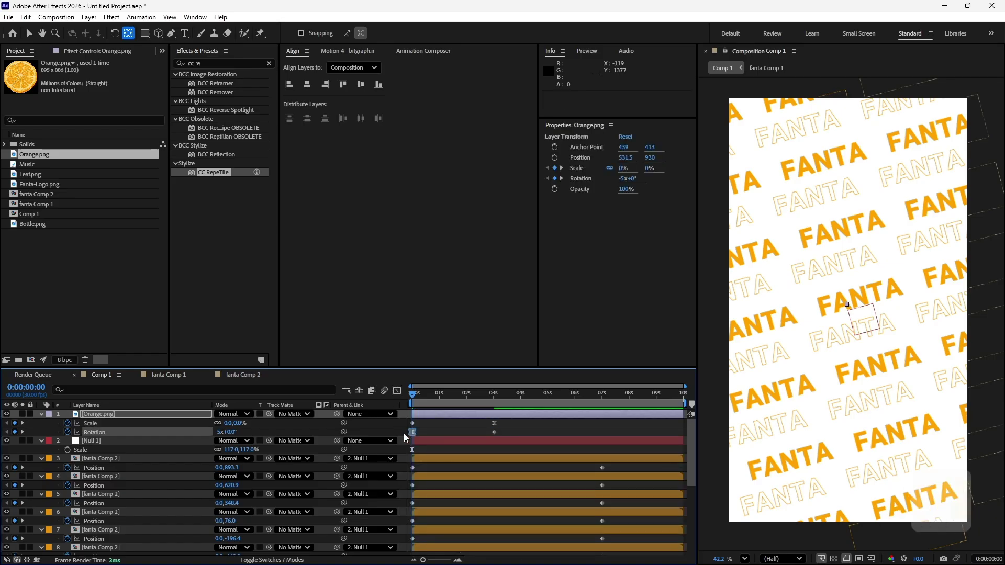
pyautogui.click(397, 390)
pyautogui.moveTo(426, 531); pyautogui.dragTo(482, 516)
pyautogui.moveTo(489, 510); pyautogui.dragTo(496, 524)
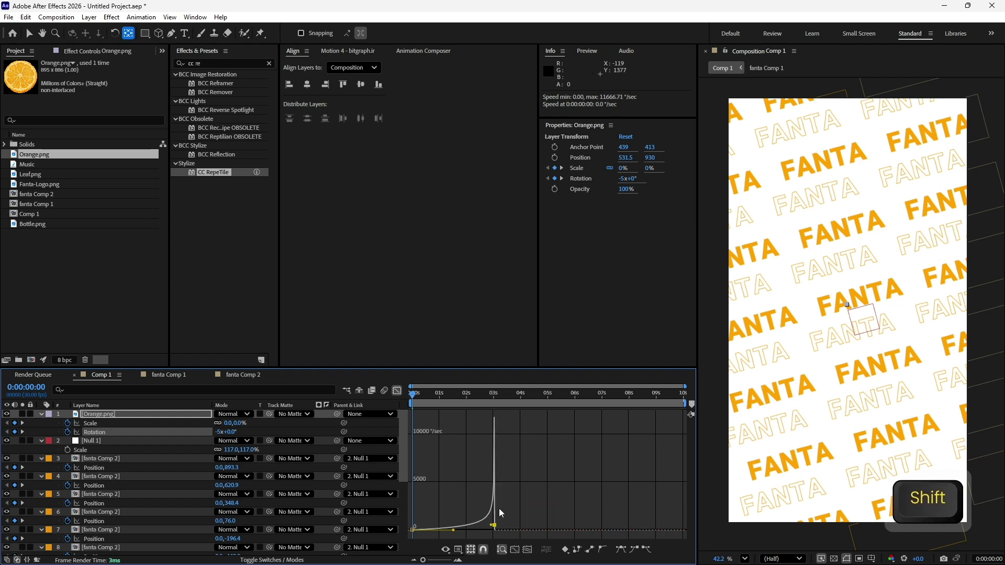
pyautogui.click(397, 391)
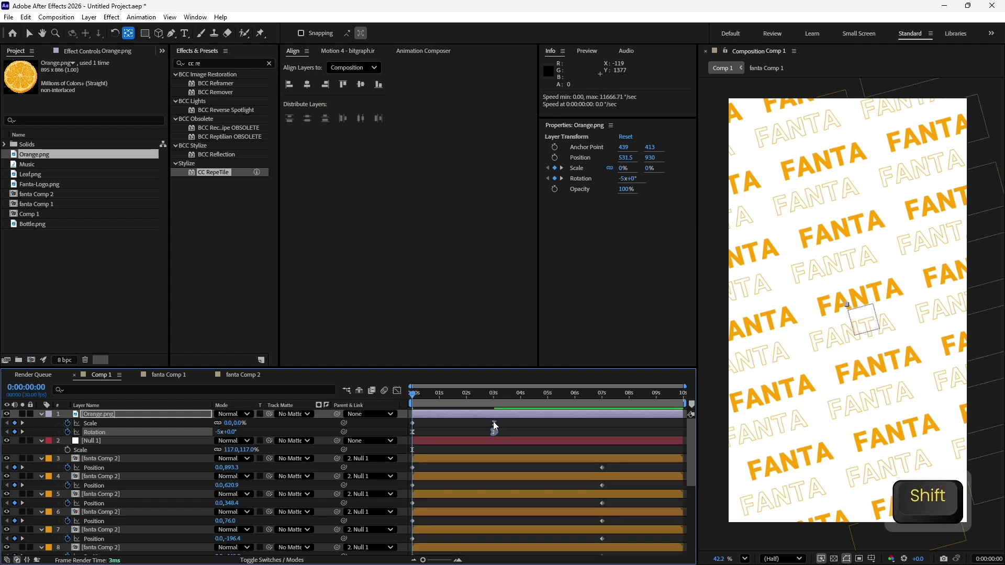
pyautogui.click(413, 423)
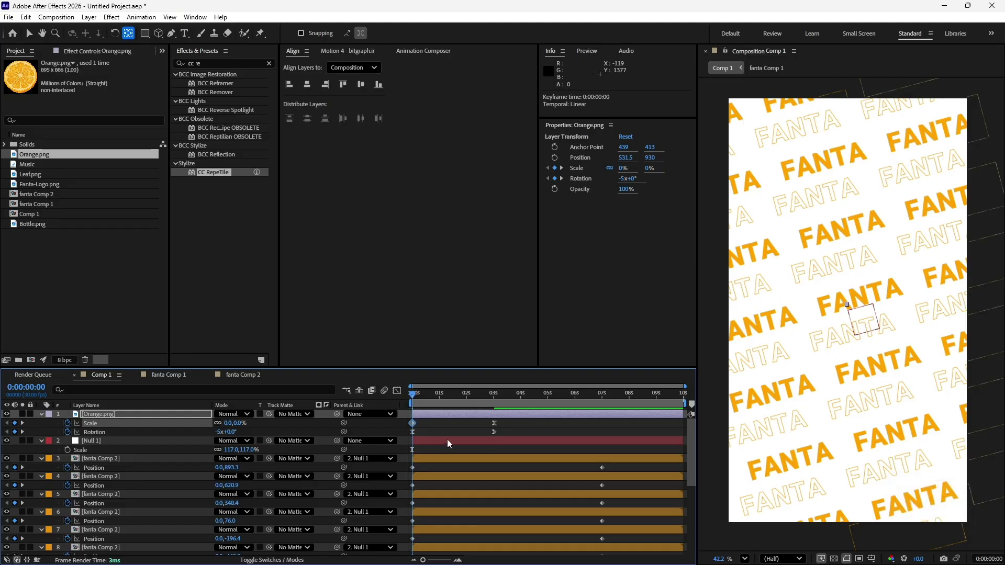
pyautogui.press('space')
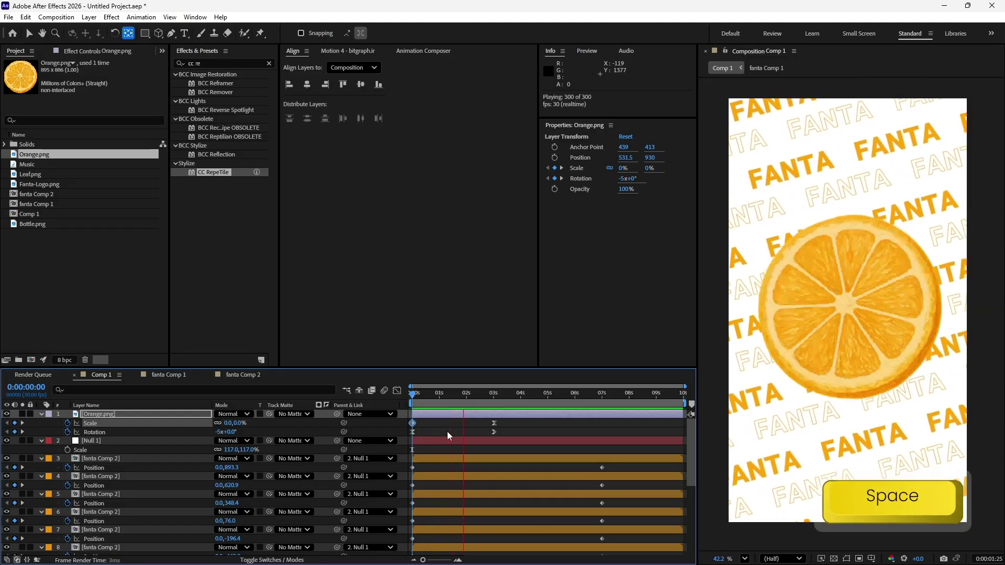
pyautogui.press('space')
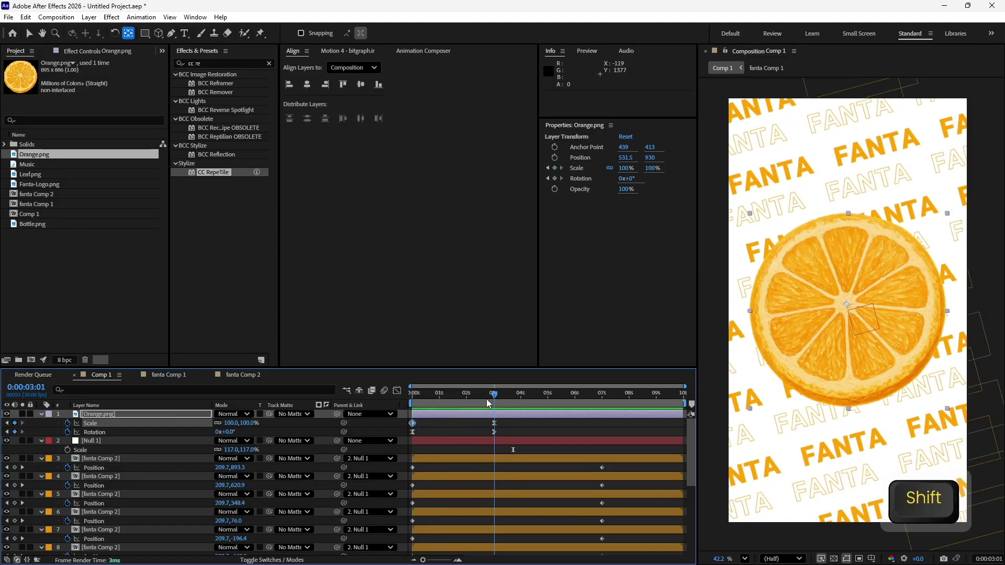
# - Trim the end of the Orange.png layer to 0:00:03:01 and preview the cut
pyautogui.press('v')
pyautogui.click(534, 413)
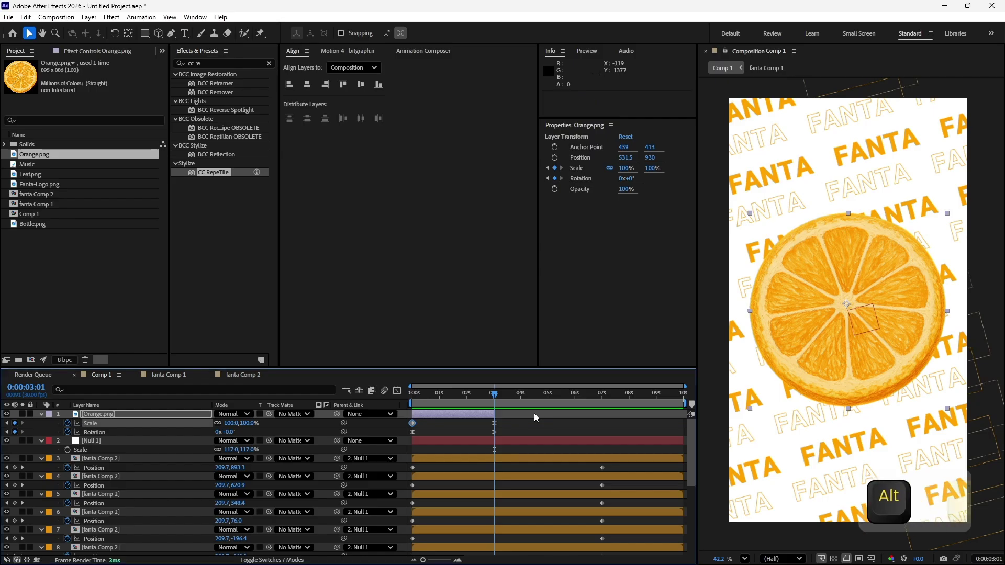
pyautogui.hotkey('alt', ']')
pyautogui.press('KP_0')
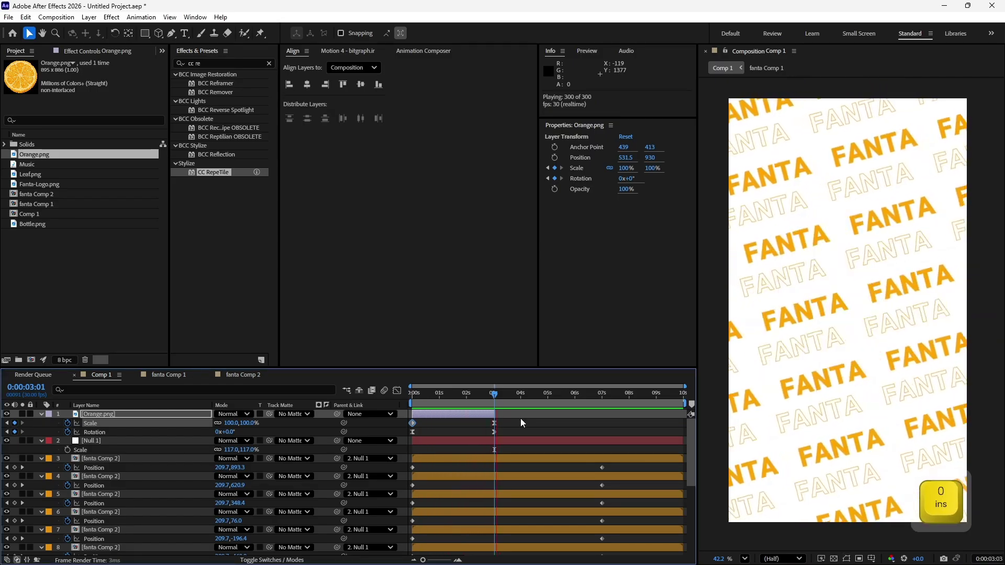
pyautogui.press('space')
# - Add Bottle.png to Comp 1 above Orange.png, starting at 0:00:03:02 right where the orange slice ends
pyautogui.click(30, 174)
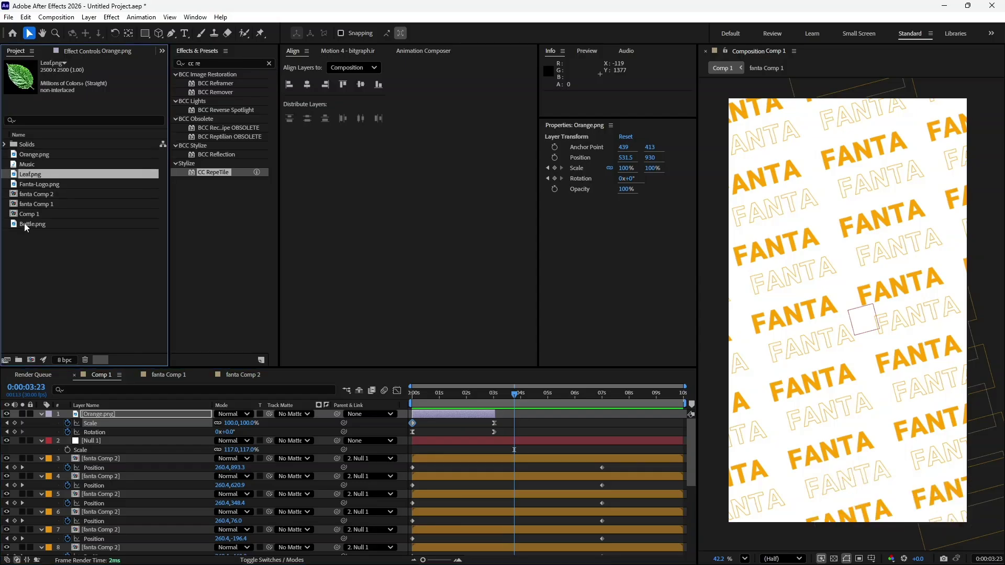
pyautogui.moveTo(32, 224); pyautogui.dragTo(522, 414)
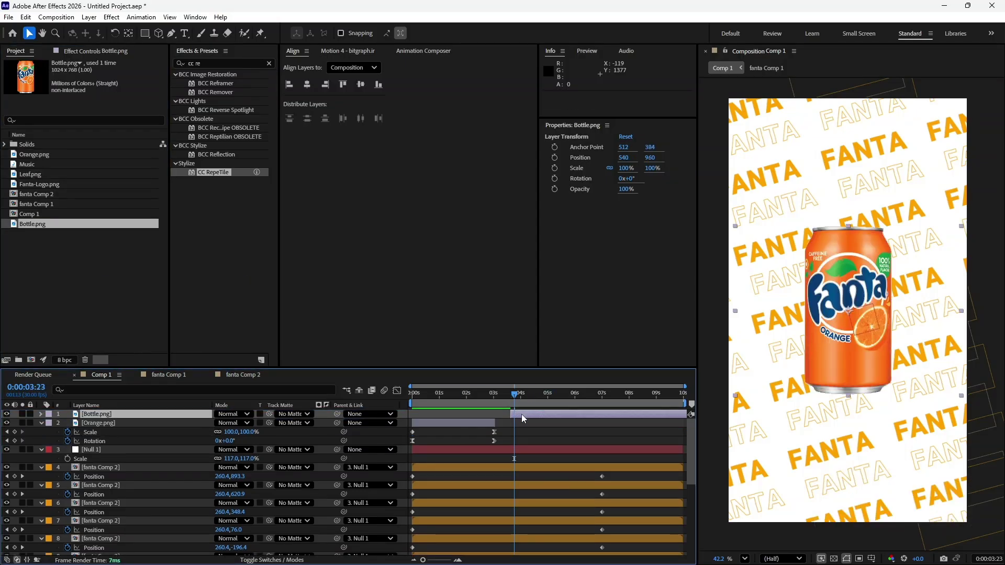
pyautogui.scroll(5, 504, 416)
pyautogui.press('shift')
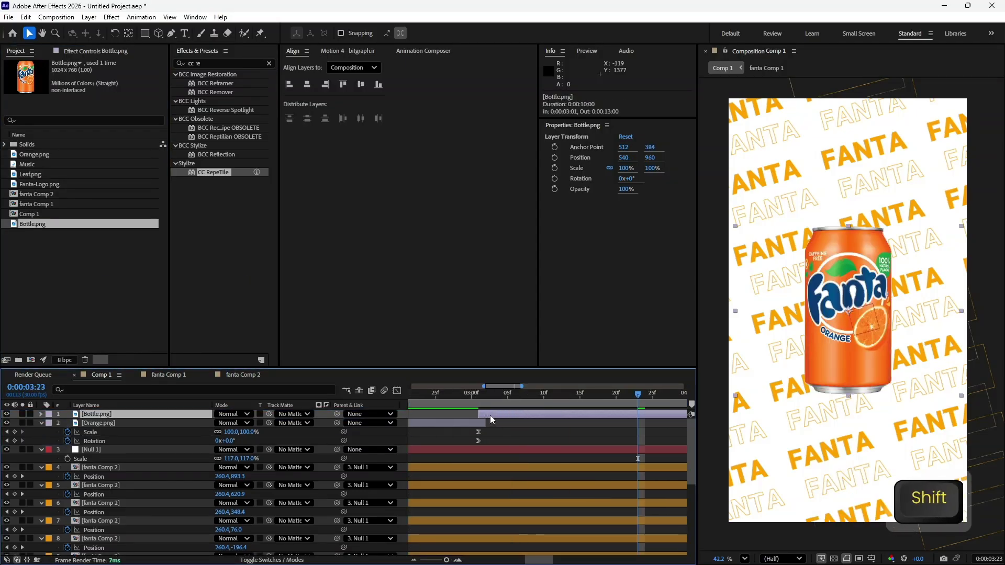
pyautogui.keyDown('shift'); pyautogui.click(492, 394); pyautogui.keyUp('shift')
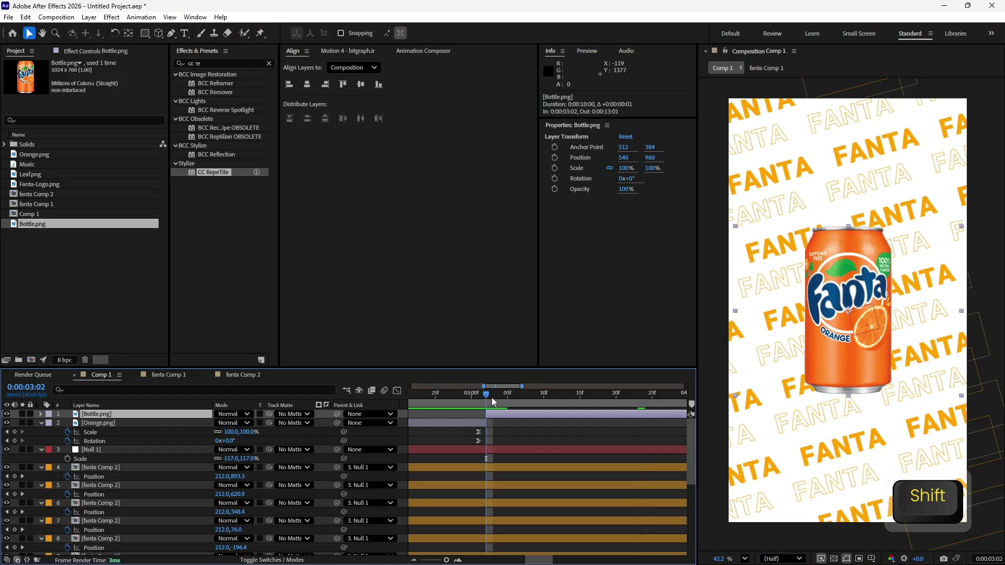
# - Add scale and rotation keyframes to the Bottle.png layer at 0:00:06:00, with scale 100% and rotation 0°
pyautogui.scroll(-5, 495, 400)
pyautogui.click(548, 394)
pyautogui.moveTo(550, 399); pyautogui.dragTo(577, 414)
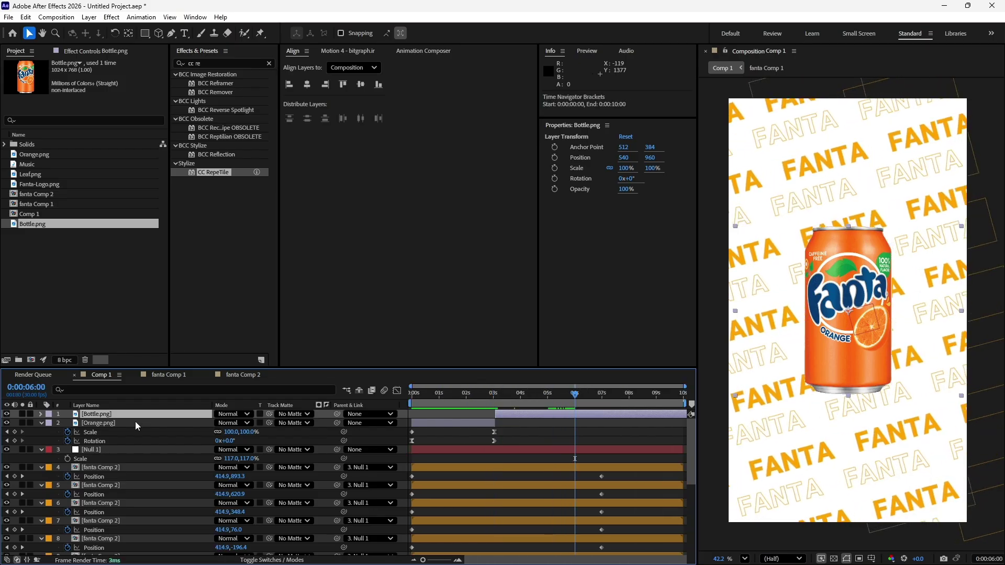
pyautogui.press('s')
pyautogui.hotkey('shift', 'r')
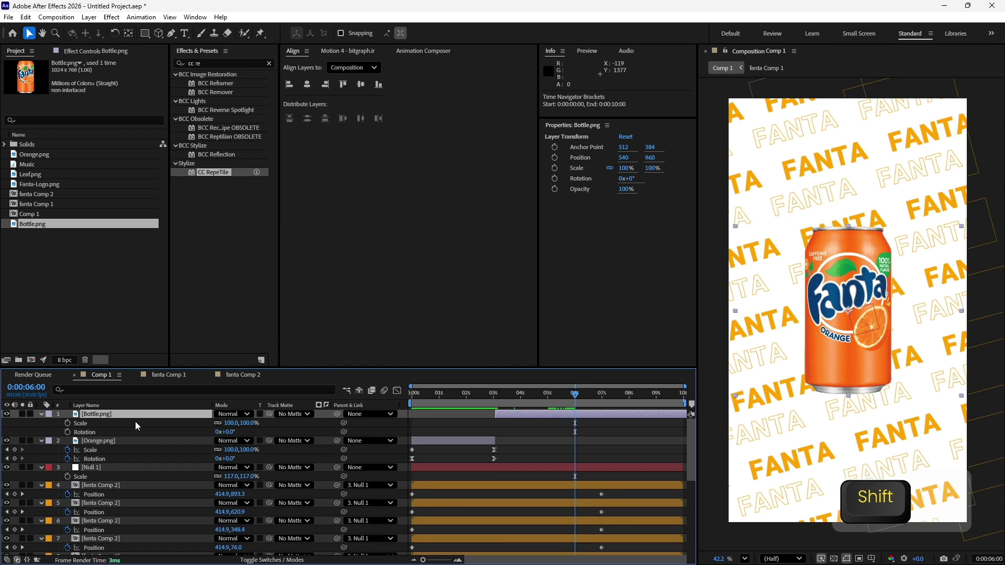
pyautogui.click(68, 423)
pyautogui.click(67, 432)
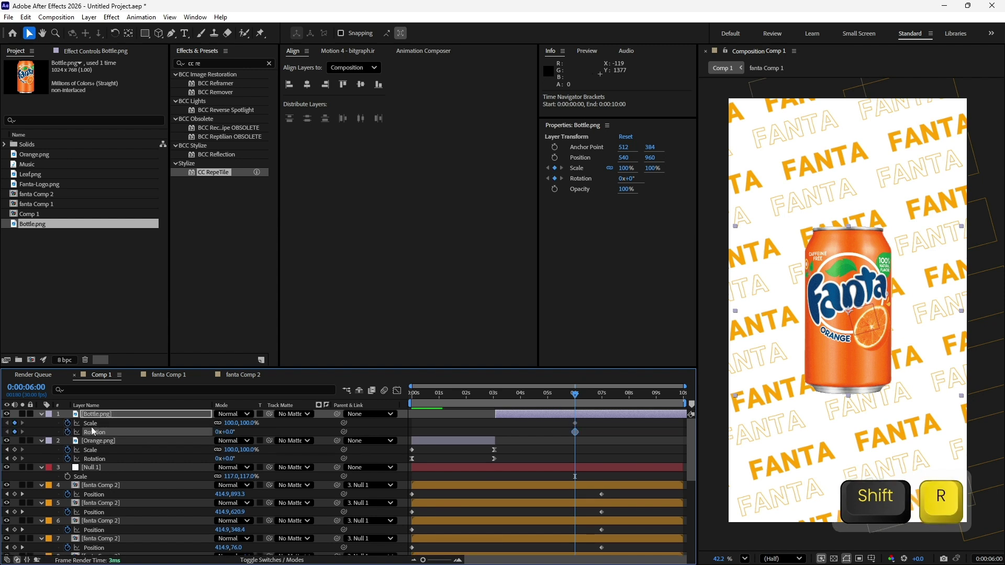
# - At the start of the Bottle.png layer, set rotation to -4 full revolutions and add a 100% scale keyframe
pyautogui.moveTo(509, 396); pyautogui.dragTo(496, 403)
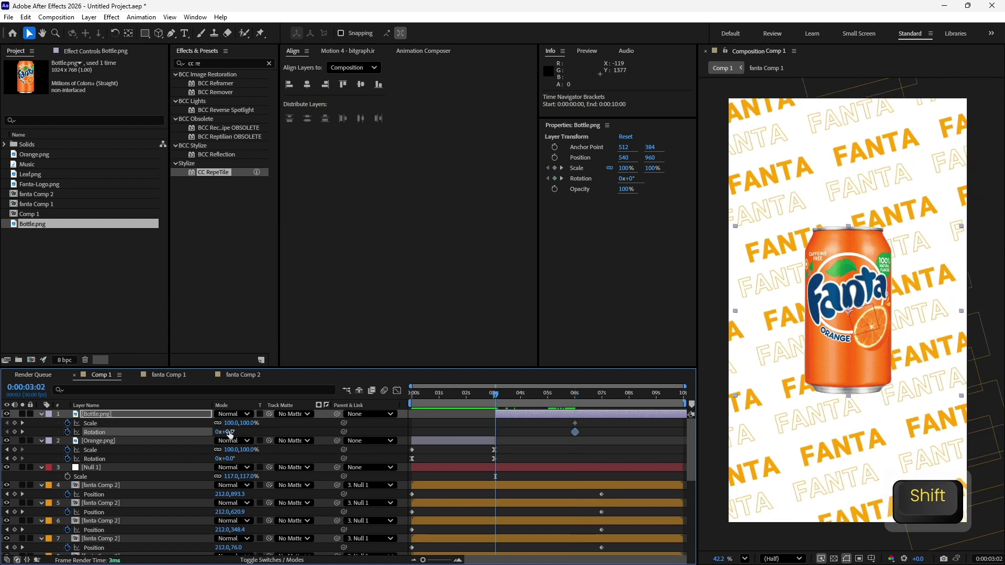
pyautogui.write('-4')
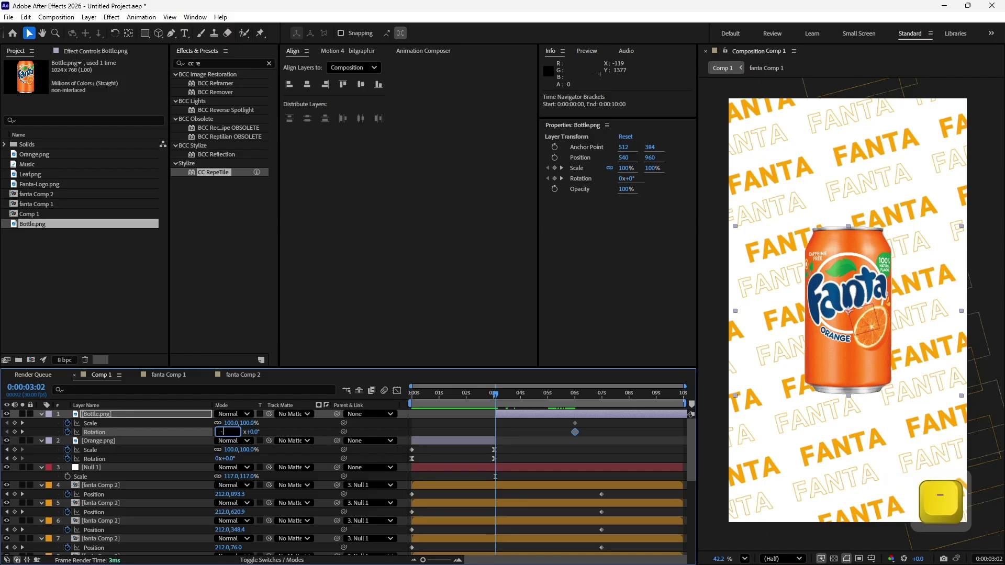
pyautogui.press('Return')
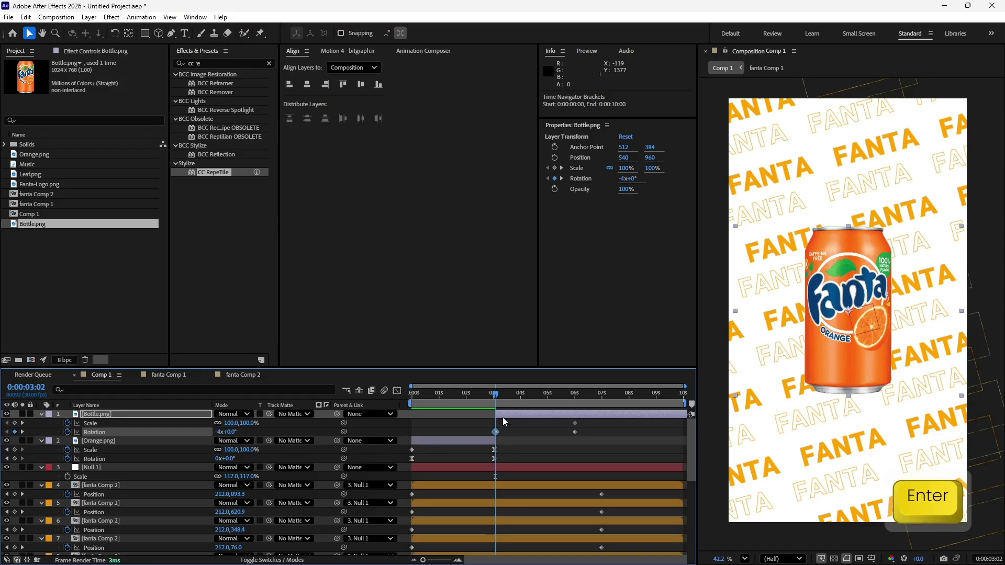
pyautogui.press('pageup')
pyautogui.press('=')
pyautogui.click(15, 423)
# - Set the can's scale to 120% at its end keyframe at 0:00:05:29
pyautogui.click(22, 432)
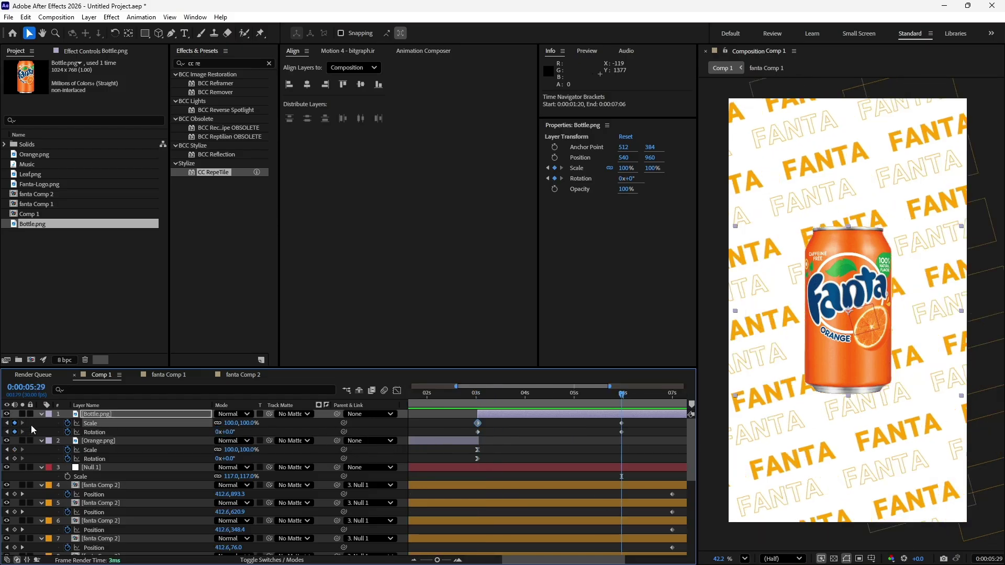
pyautogui.write('120')
pyautogui.press('Return')
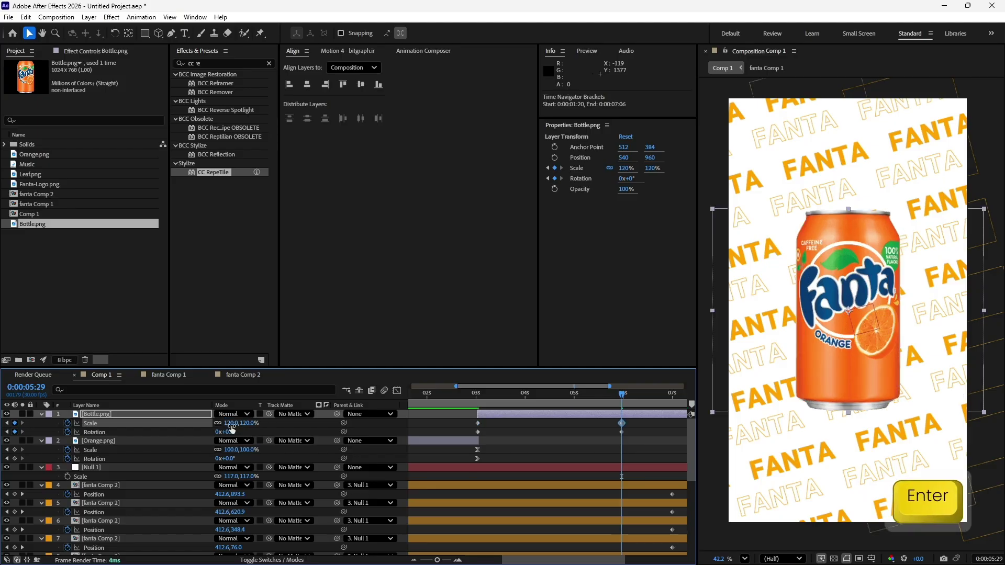
# - Easy Ease the can's end scale and rotation keyframes and preview its spin
pyautogui.moveTo(633, 423); pyautogui.dragTo(617, 433)
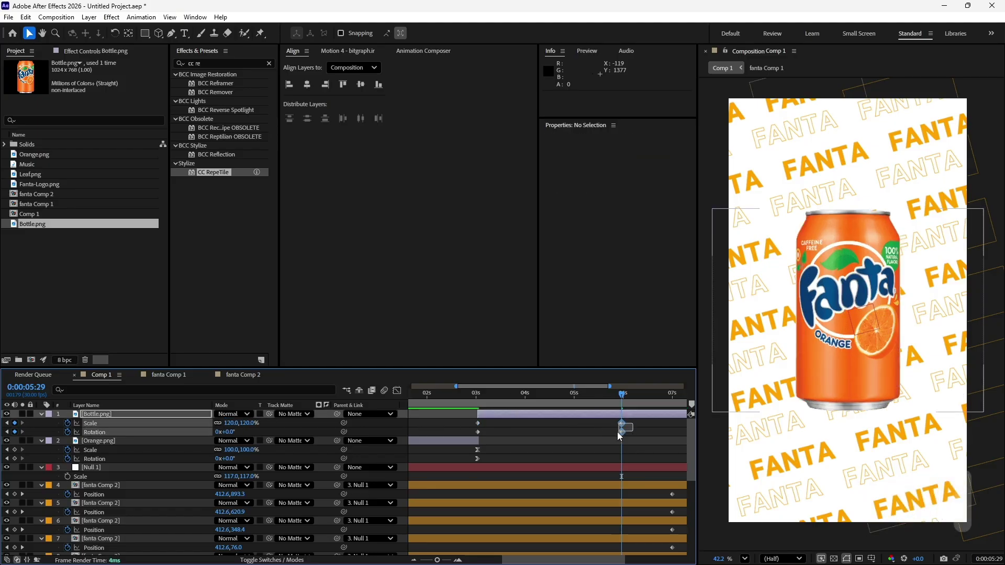
pyautogui.press('F9')
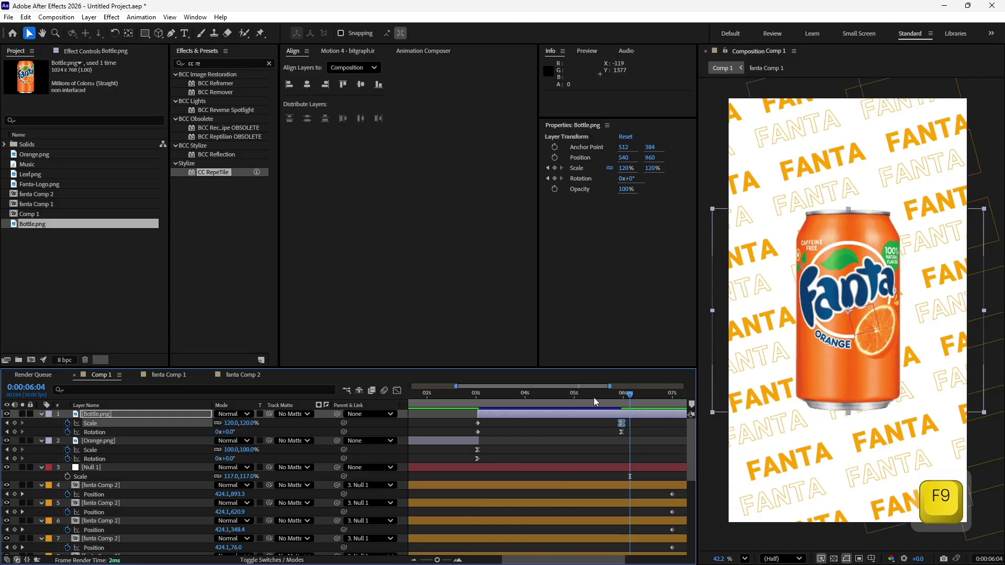
pyautogui.moveTo(593, 398); pyautogui.dragTo(447, 398)
pyautogui.press('space')
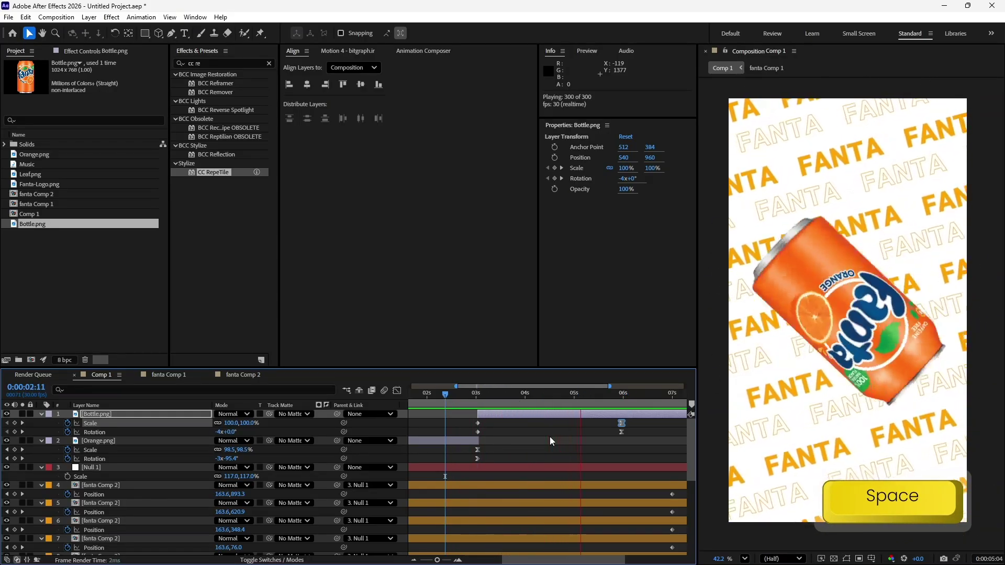
pyautogui.press('space')
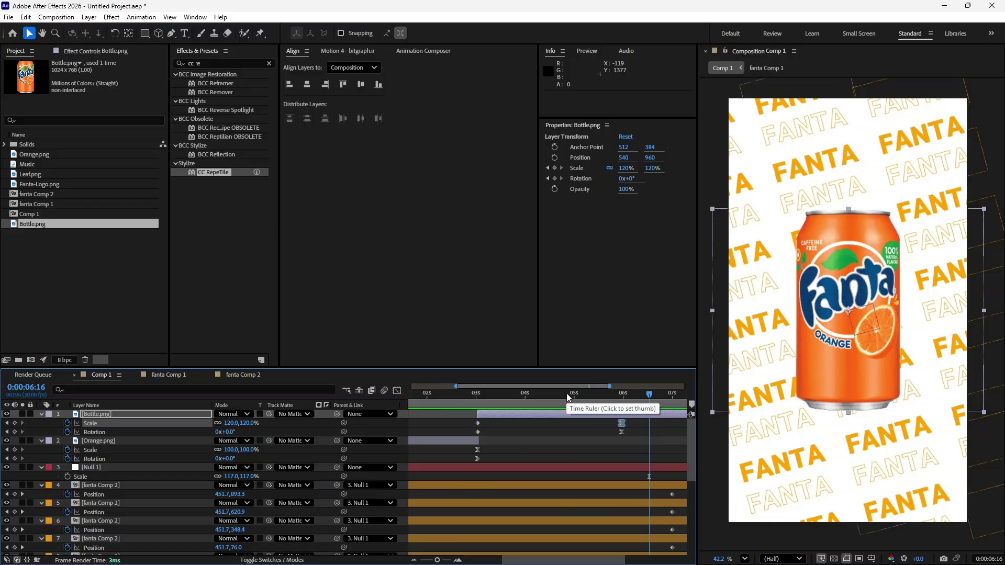
# - Move the can's end scale and rotation keyframes to 0:00:05:00 and preview the faster spin
pyautogui.click(574, 394)
pyautogui.keyDown('shift'); pyautogui.click(621, 432); pyautogui.keyUp('shift')
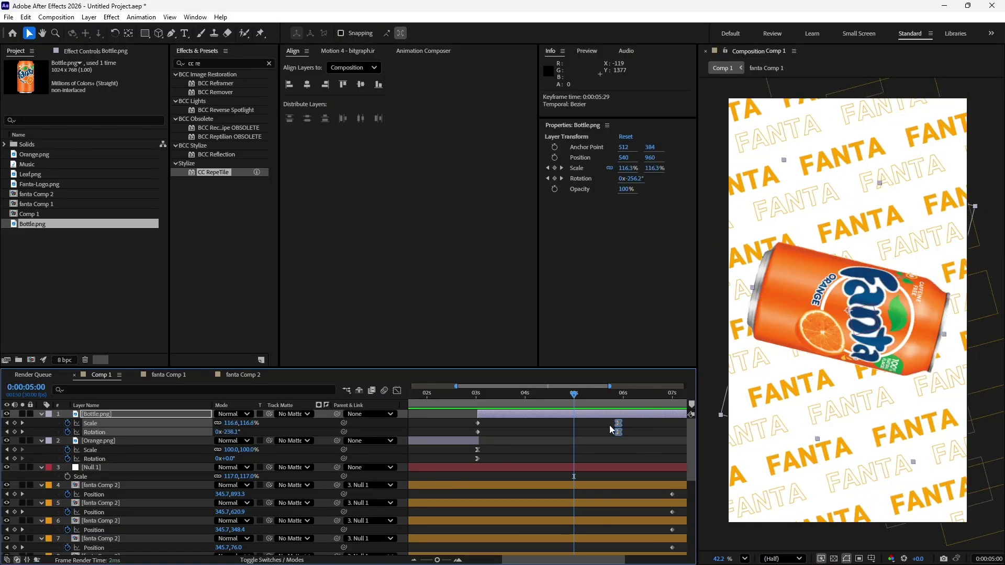
pyautogui.moveTo(610, 429); pyautogui.dragTo(574, 430)
pyautogui.moveTo(487, 394); pyautogui.dragTo(470, 401)
pyautogui.press('space')
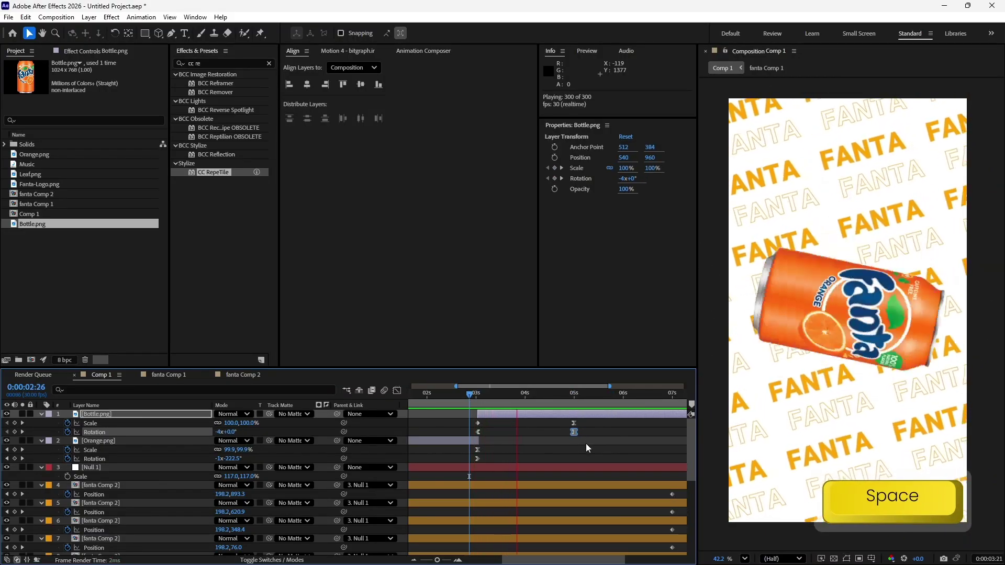
pyautogui.press('space')
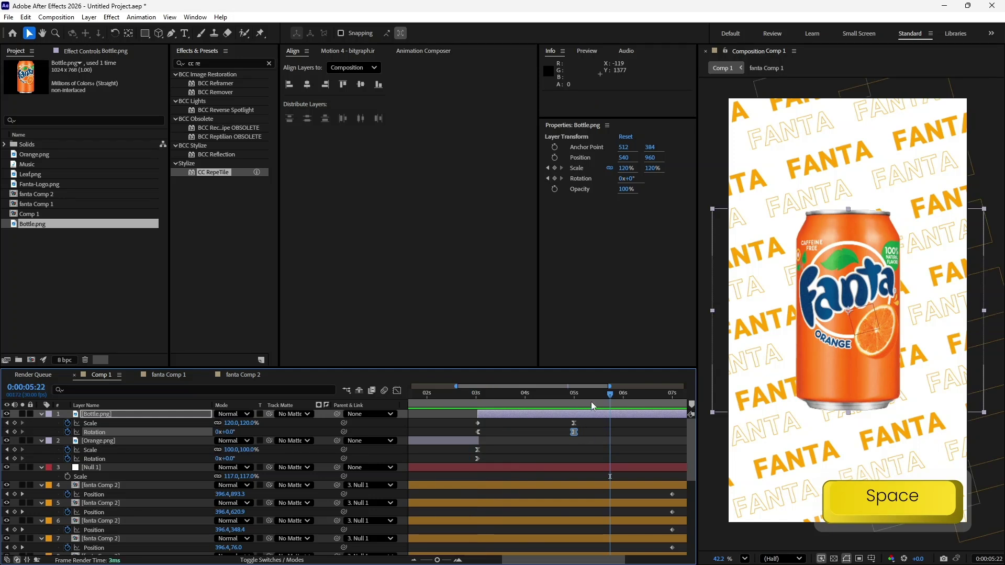
# - Key the can's rotation at 0° at 0:00:05:16, over-rotate its 0:00:05:00 keyframe by a few degrees, and preview the settling motion
pyautogui.moveTo(592, 401); pyautogui.dragTo(587, 401)
pyautogui.moveTo(558, 401); pyautogui.dragTo(552, 401)
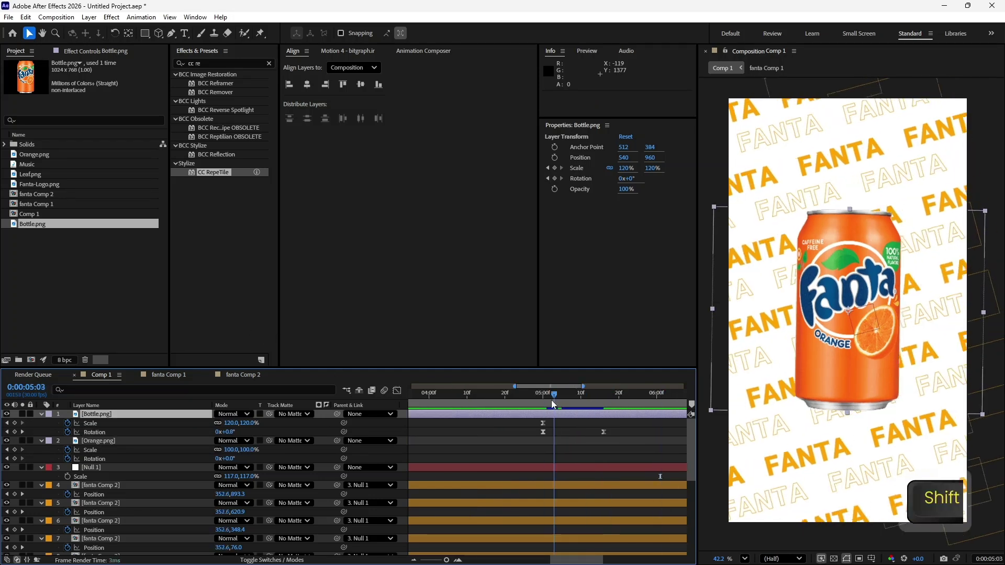
pyautogui.moveTo(227, 433); pyautogui.dragTo(232, 433)
pyautogui.click(23, 432)
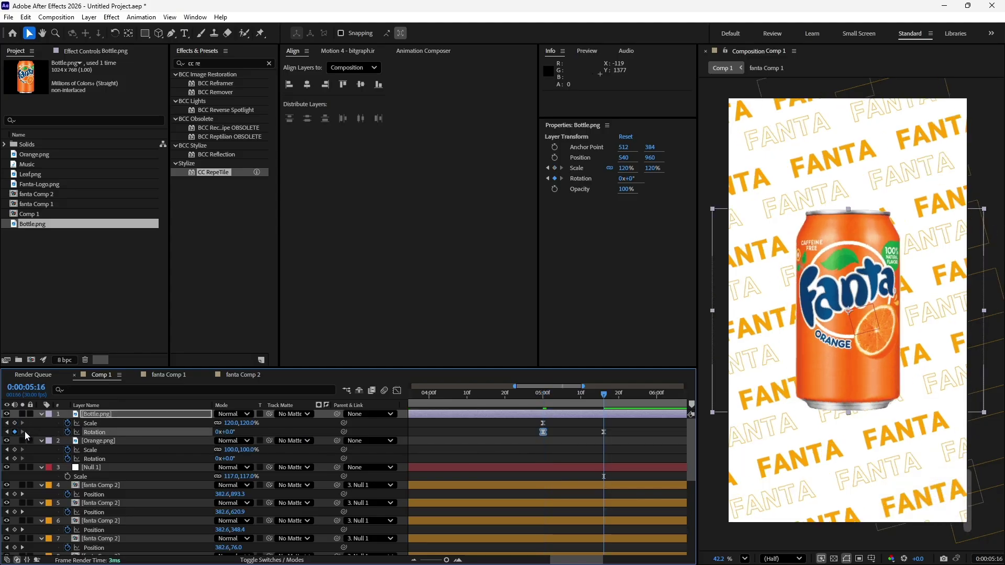
pyautogui.press('-')
pyautogui.press('space')
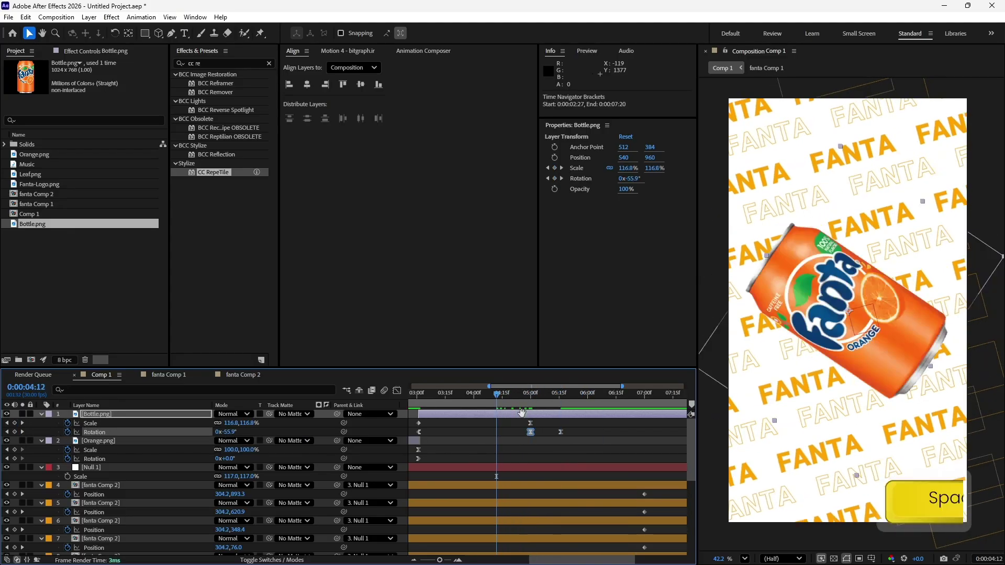
pyautogui.press('space')
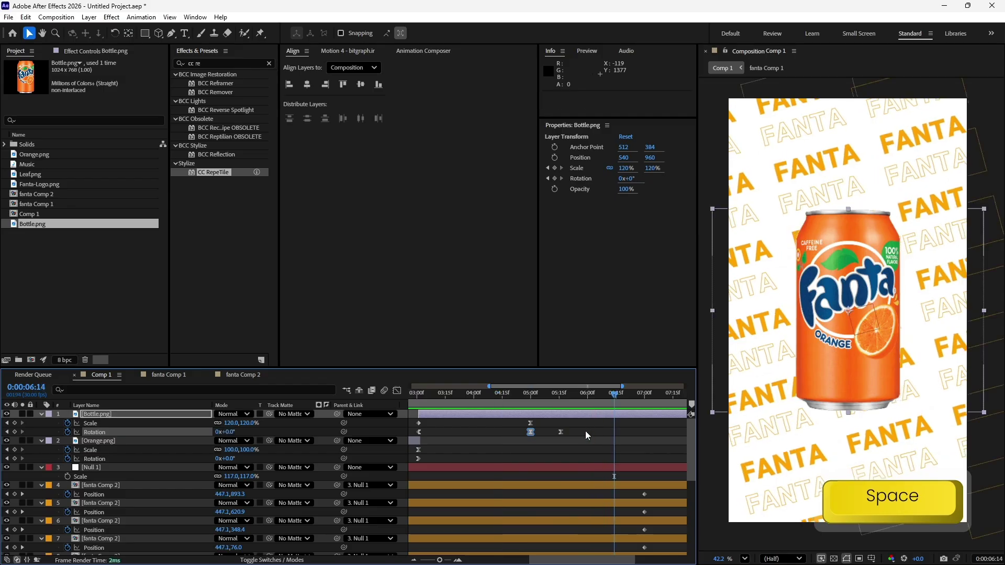
# - Replay the can's settling spin with nothing selected and save the project as P80.aep
pyautogui.moveTo(547, 397); pyautogui.dragTo(518, 414)
pyautogui.click(548, 427)
pyautogui.press('space')
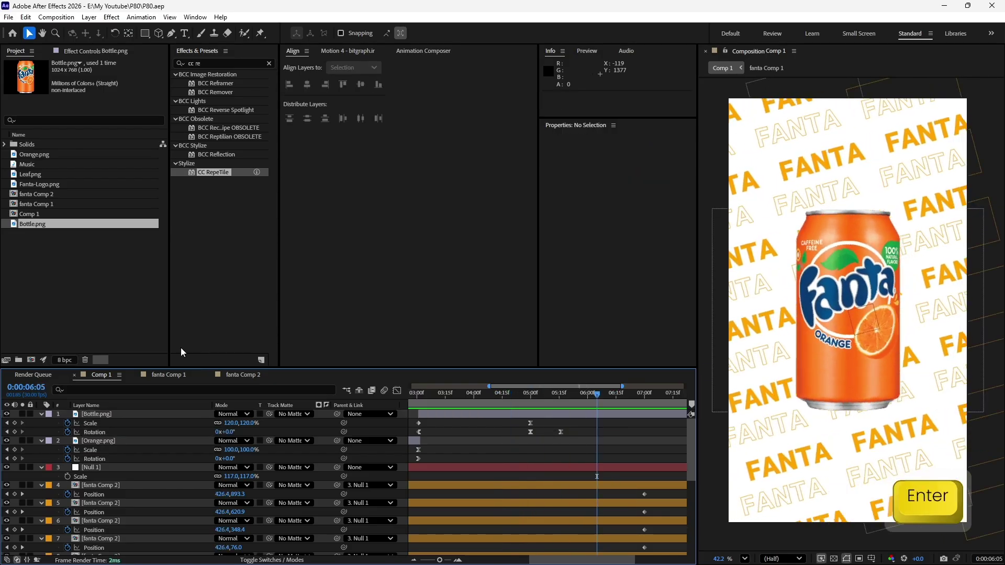
pyautogui.press('KP_0')
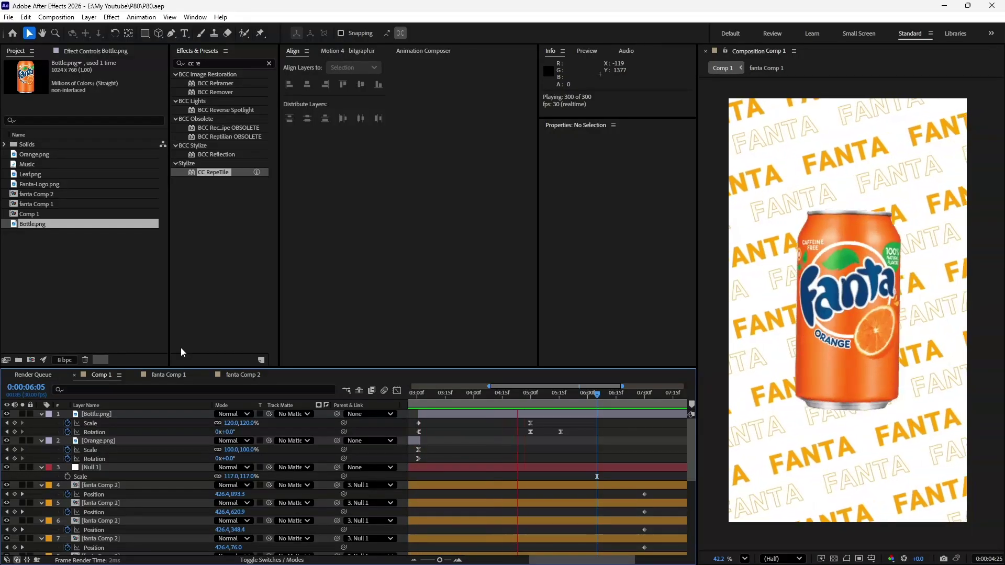
pyautogui.press('space')
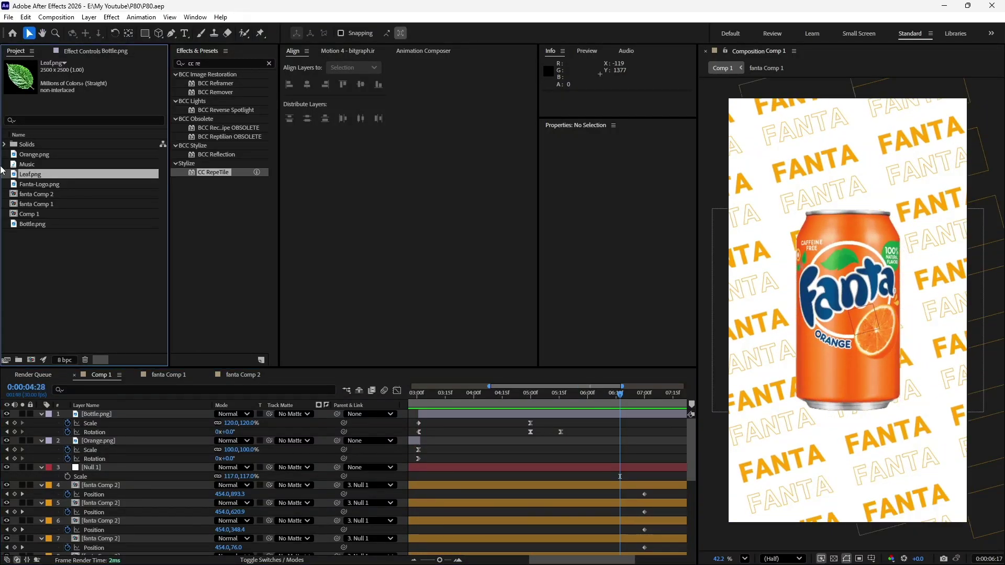
# - Add Leaf.png to Comp 1, scale it to 16% and place it beside the can's lower left edge at about 237, 1238
pyautogui.moveTo(24, 174); pyautogui.dragTo(841, 387)
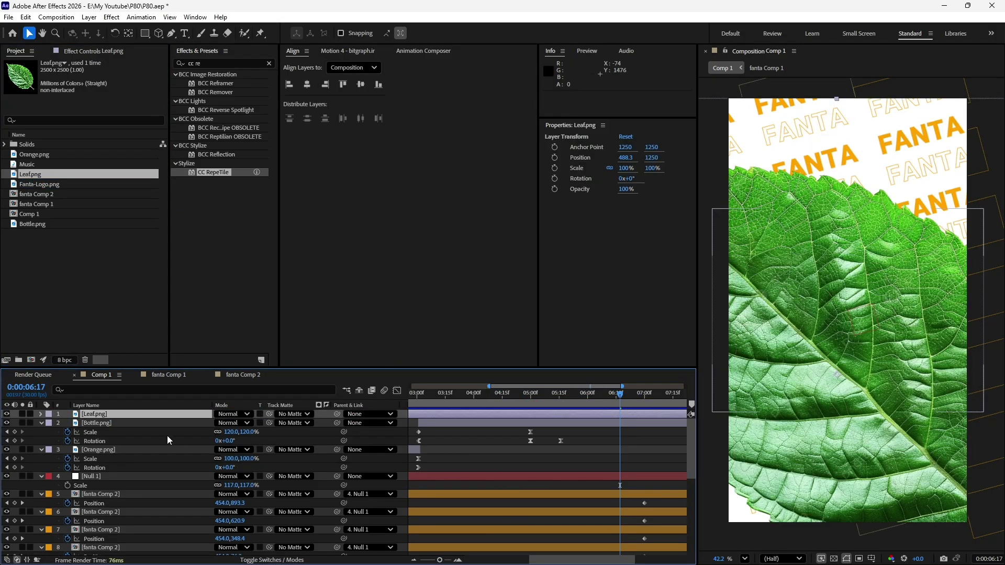
pyautogui.press('s')
pyautogui.moveTo(231, 423); pyautogui.dragTo(188, 426)
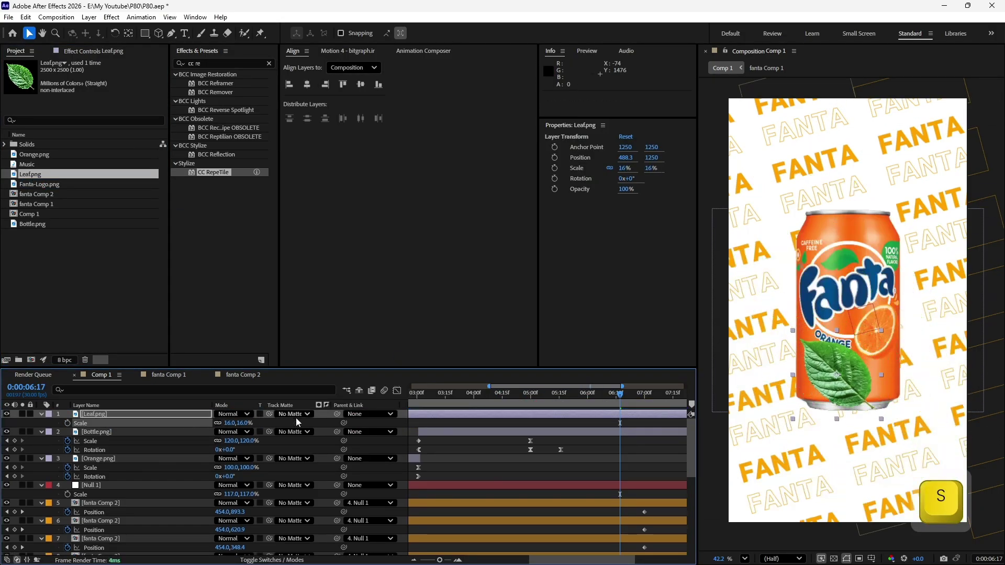
pyautogui.moveTo(846, 374); pyautogui.dragTo(792, 373)
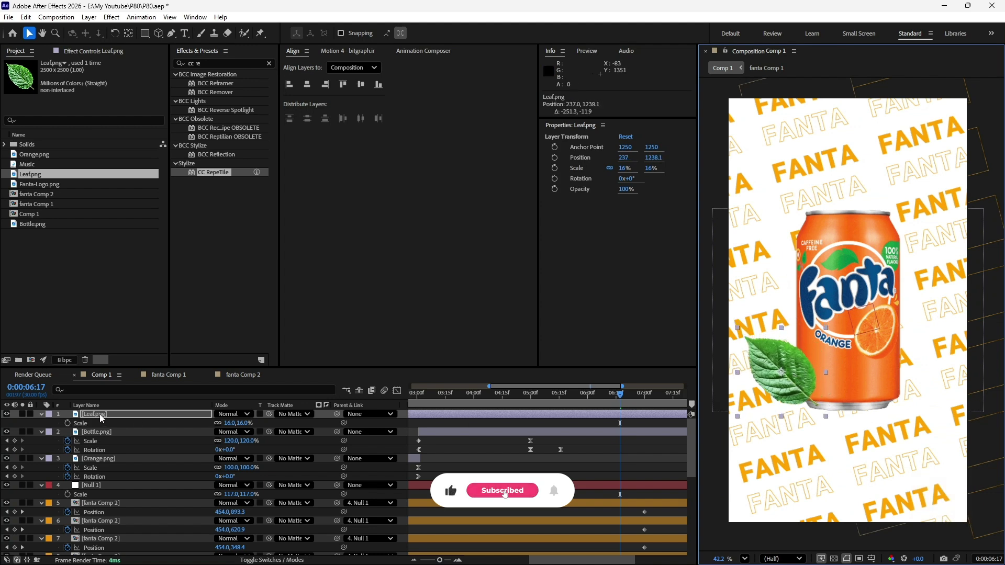
# - Put the leaf layer beneath Bottle.png and trim its start to 0:00:05:16
pyautogui.hotkey('ctrl', '[')
pyautogui.press('j')
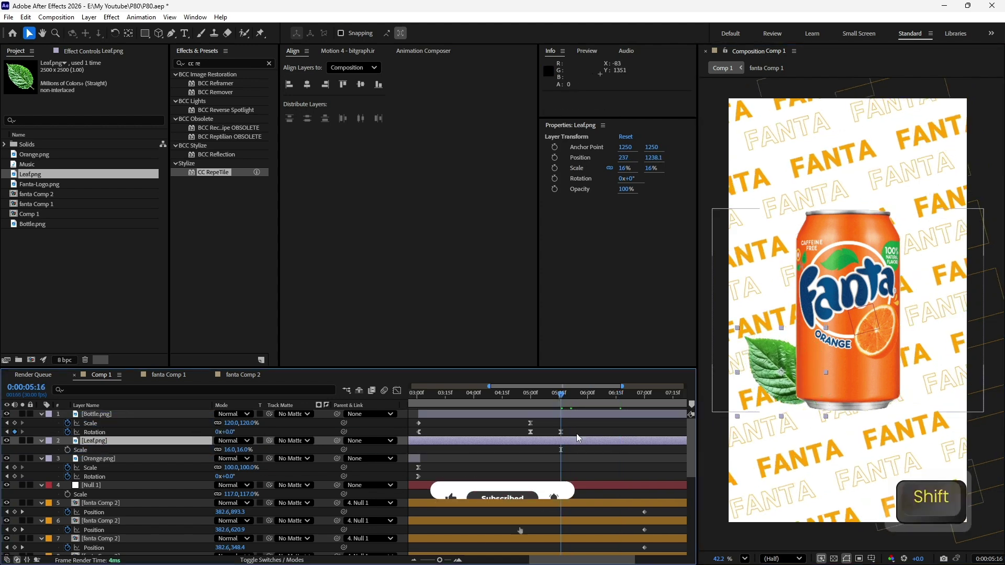
pyautogui.hotkey('alt', '[')
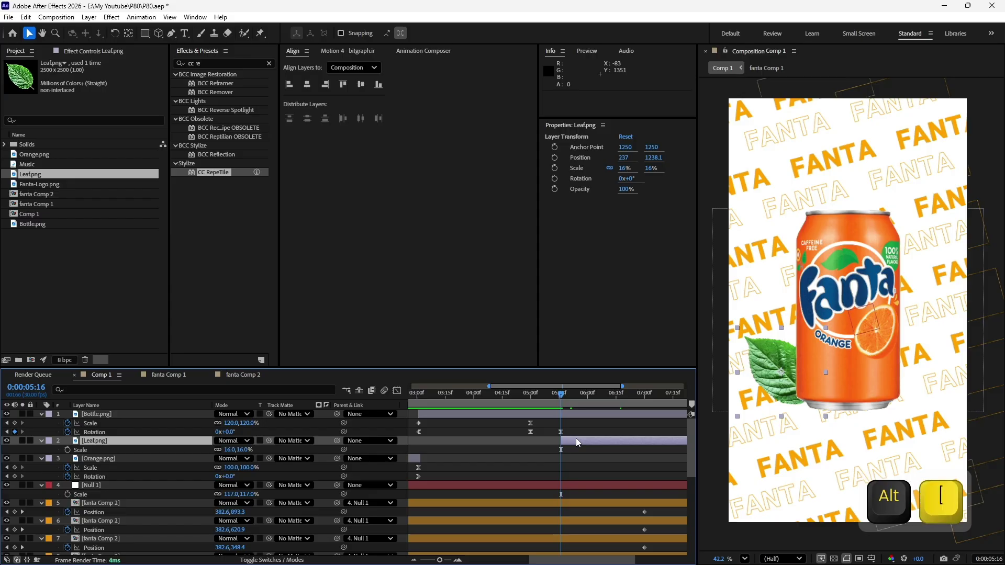
# - Duplicate the leaf layer and move the copy up and right to about 310, 1105
pyautogui.hotkey('ctrl', 'd')
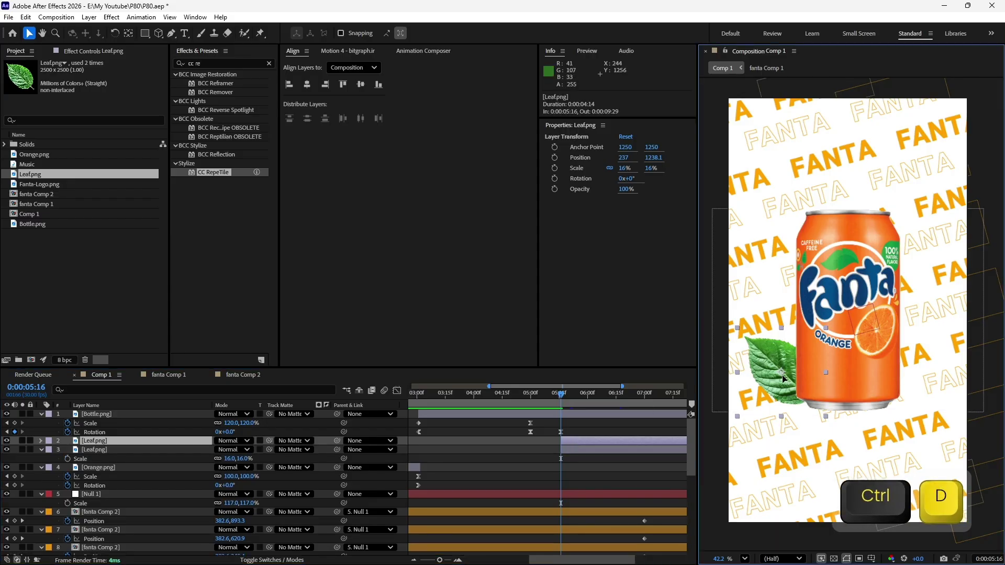
pyautogui.moveTo(784, 378); pyautogui.dragTo(799, 350)
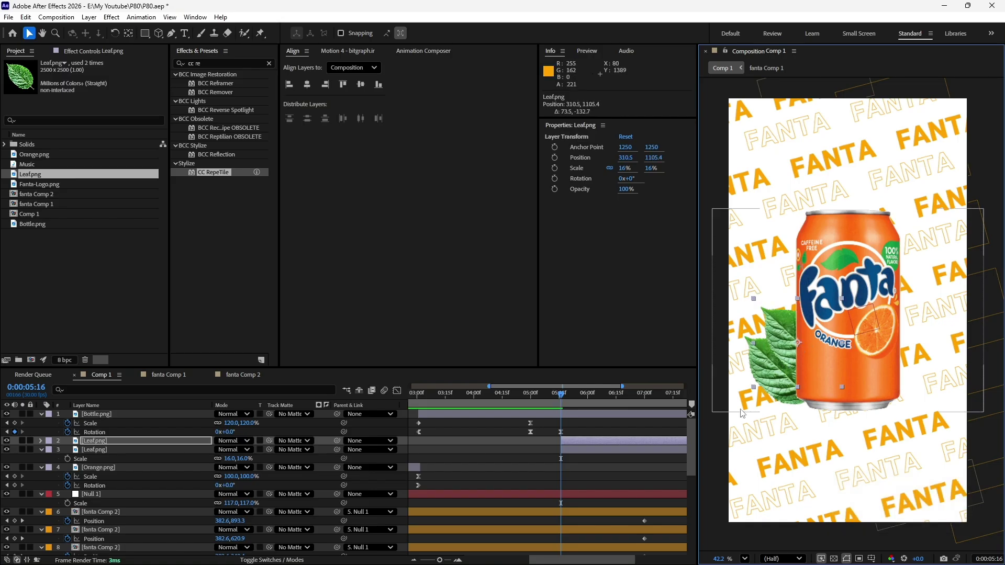
# - Rotate the lower leaf to -23° and move it to about 277, 1262 beside the can
pyautogui.click(639, 448)
pyautogui.press('r')
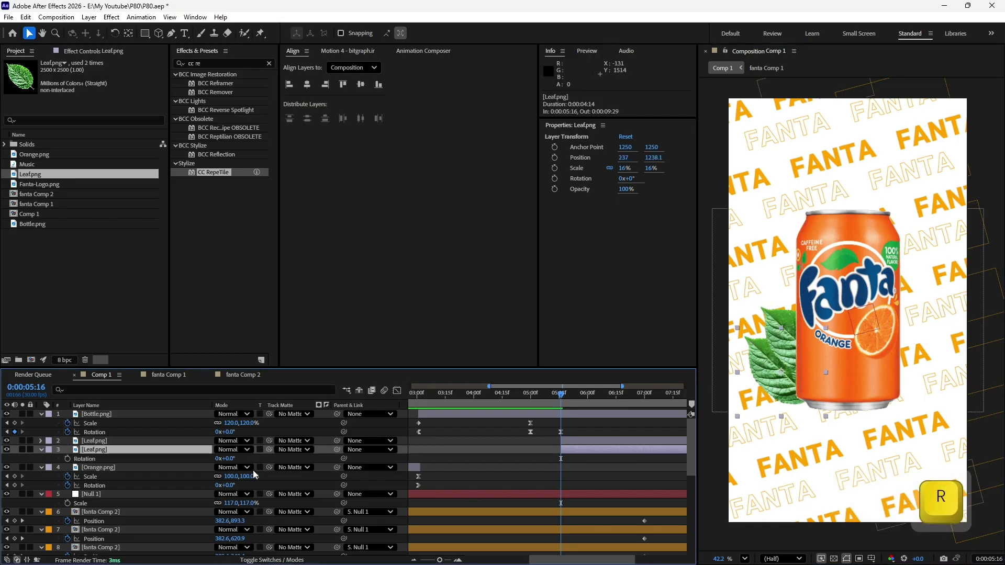
pyautogui.moveTo(233, 461); pyautogui.dragTo(224, 460)
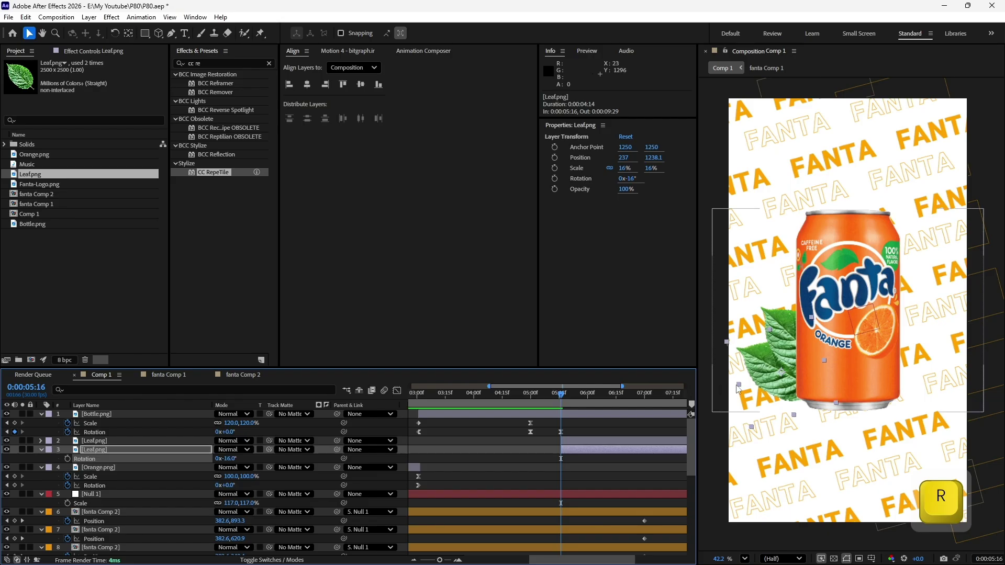
pyautogui.moveTo(778, 387); pyautogui.dragTo(788, 389)
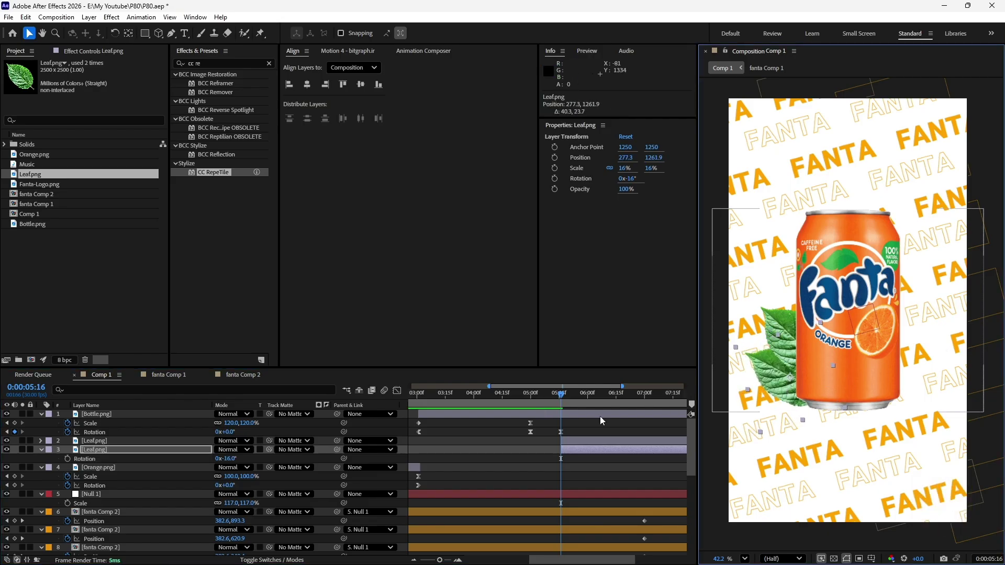
pyautogui.moveTo(233, 460); pyautogui.dragTo(226, 456)
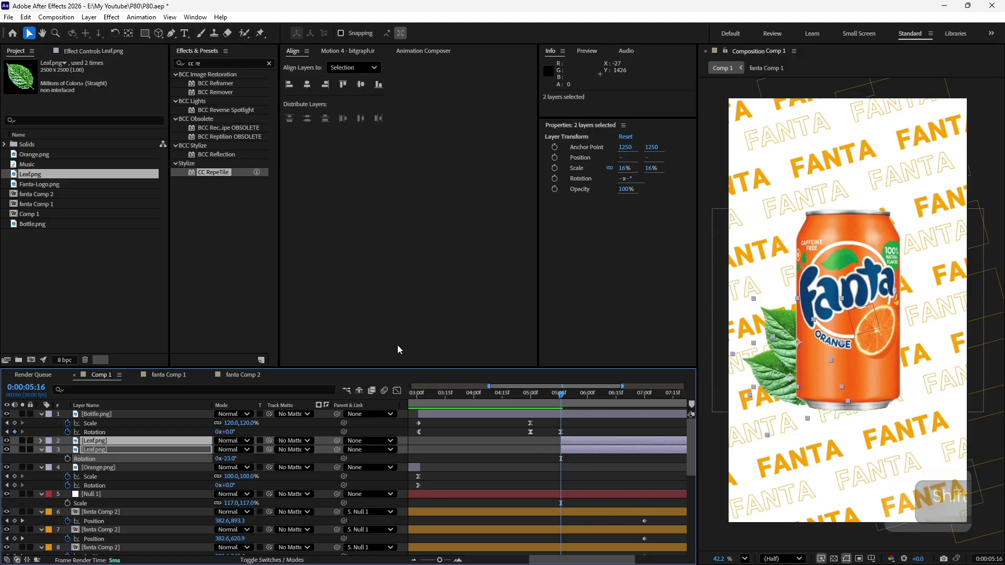
# - Move both leaves' anchor points behind the can, to about 2257, 2176 on the lower leaf and 2361, 2346 on the upper one
pyautogui.press('shift')
pyautogui.press('y')
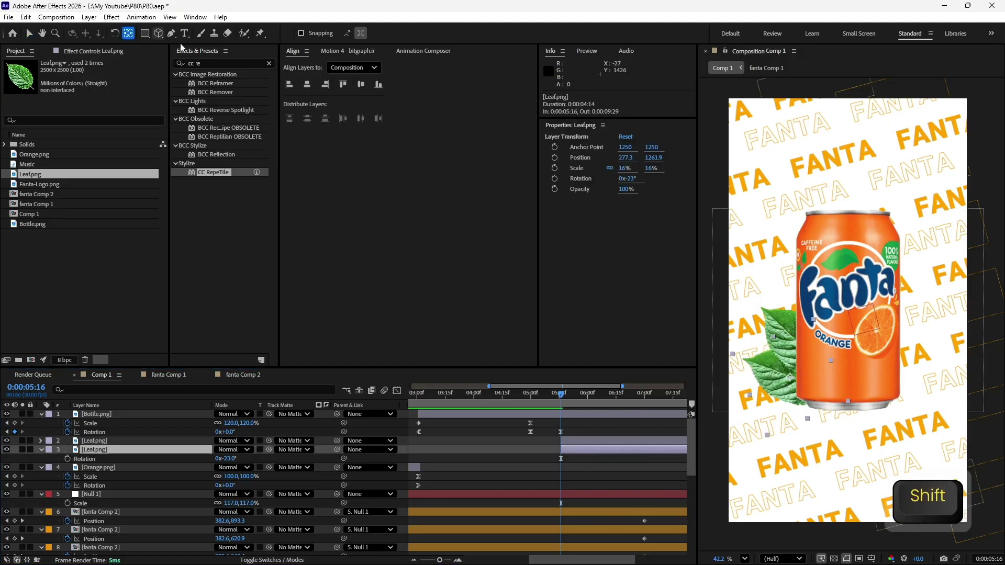
pyautogui.moveTo(789, 381); pyautogui.dragTo(834, 395)
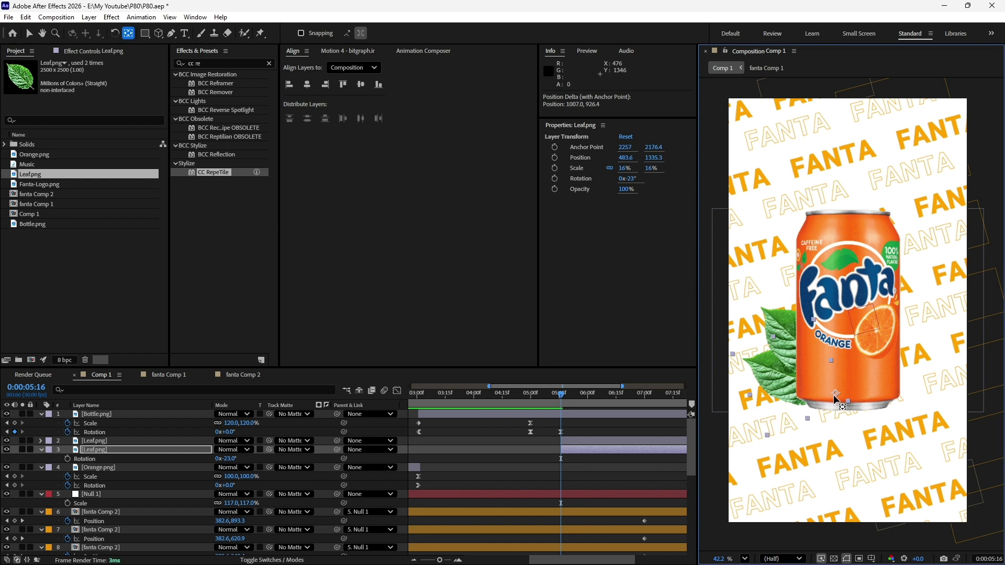
pyautogui.click(590, 440)
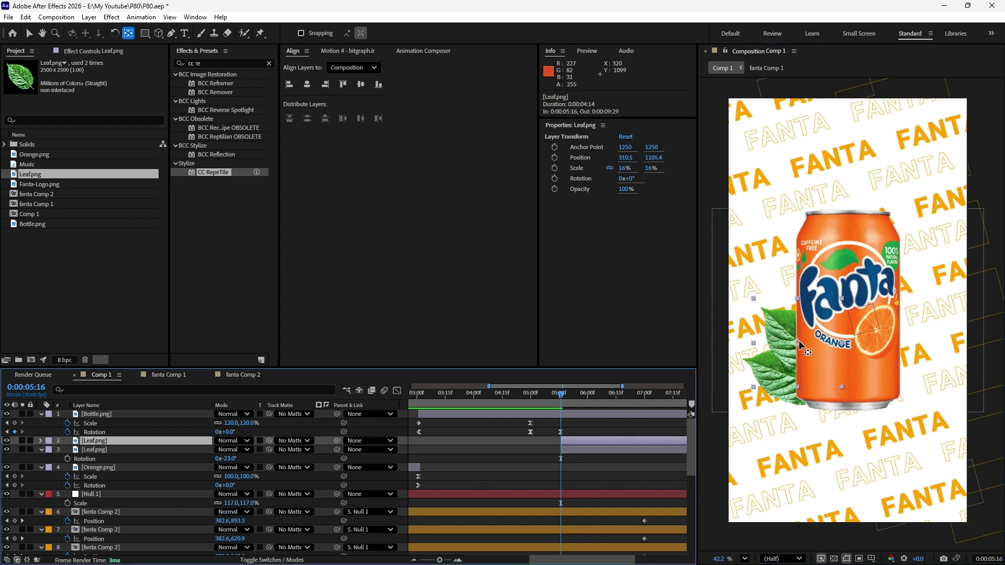
pyautogui.moveTo(800, 344); pyautogui.dragTo(838, 382)
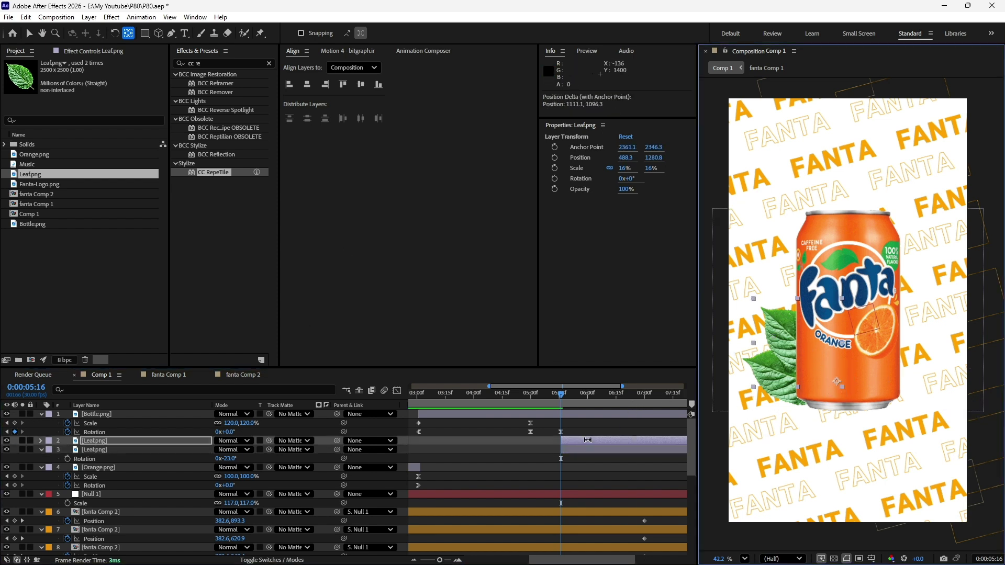
# - Add rotation keyframes to both leaf layers at 0:00:06:16
pyautogui.press('r')
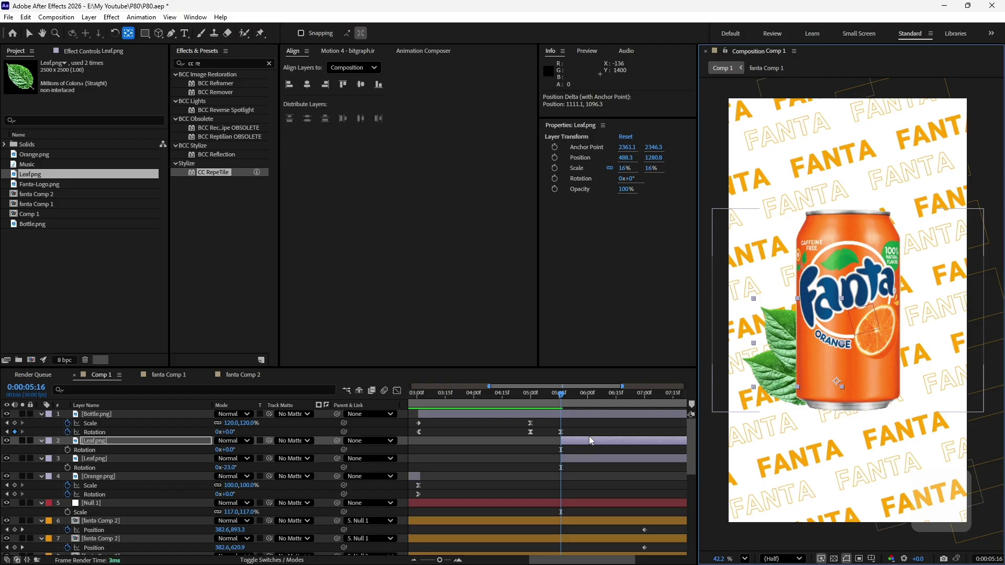
pyautogui.click(619, 397)
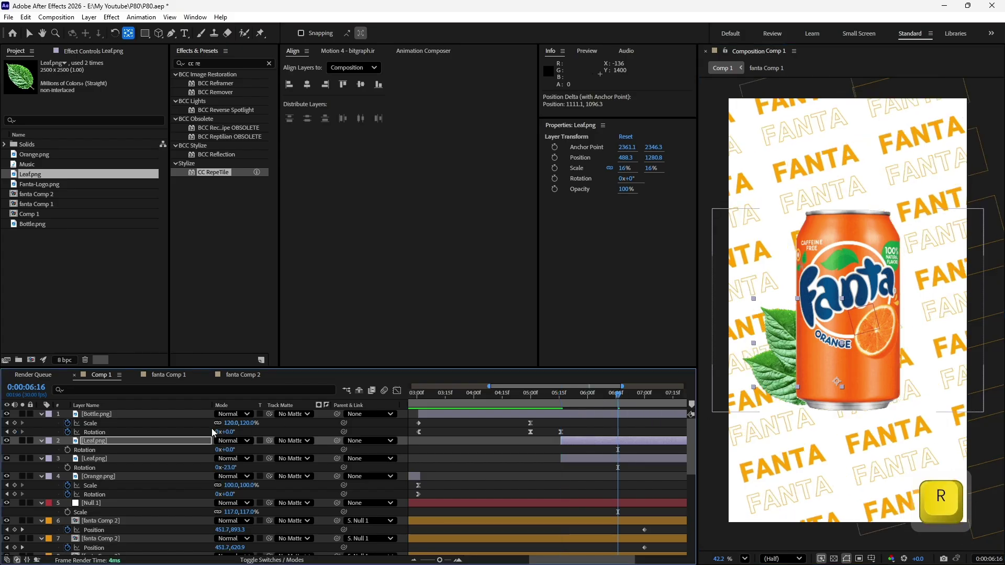
pyautogui.click(68, 449)
pyautogui.click(68, 468)
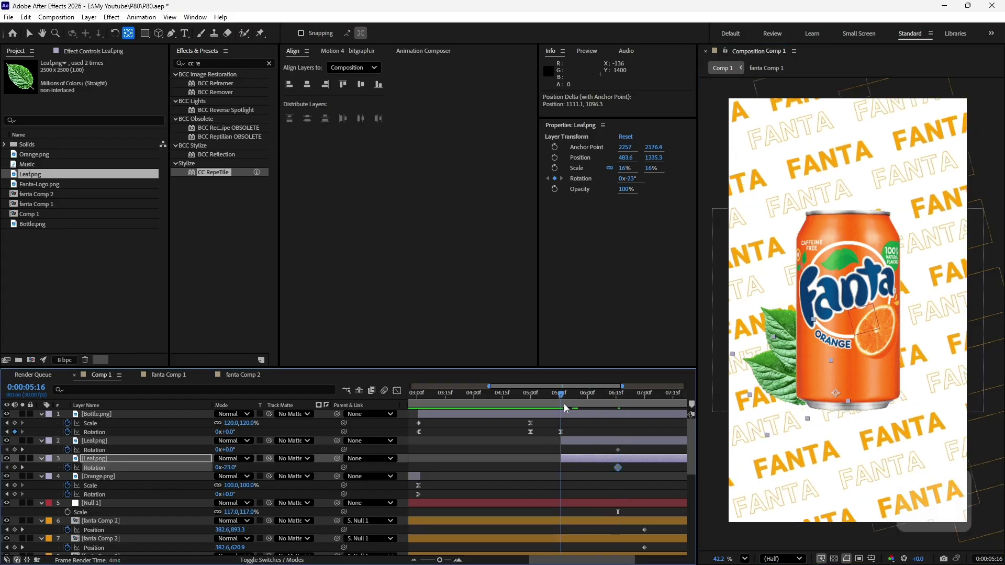
# - At 0:00:05:16, set the upper leaf's rotation to 35° and the lower leaf's to 34° to hide both behind the can
pyautogui.hotkey('shift', 'pageup')
pyautogui.hotkey('shift', 'pageup')
pyautogui.hotkey('shift', 'pageup')
pyautogui.click(228, 467)
pyautogui.write('0')
pyautogui.press('Return')
pyautogui.moveTo(228, 450); pyautogui.dragTo(250, 469)
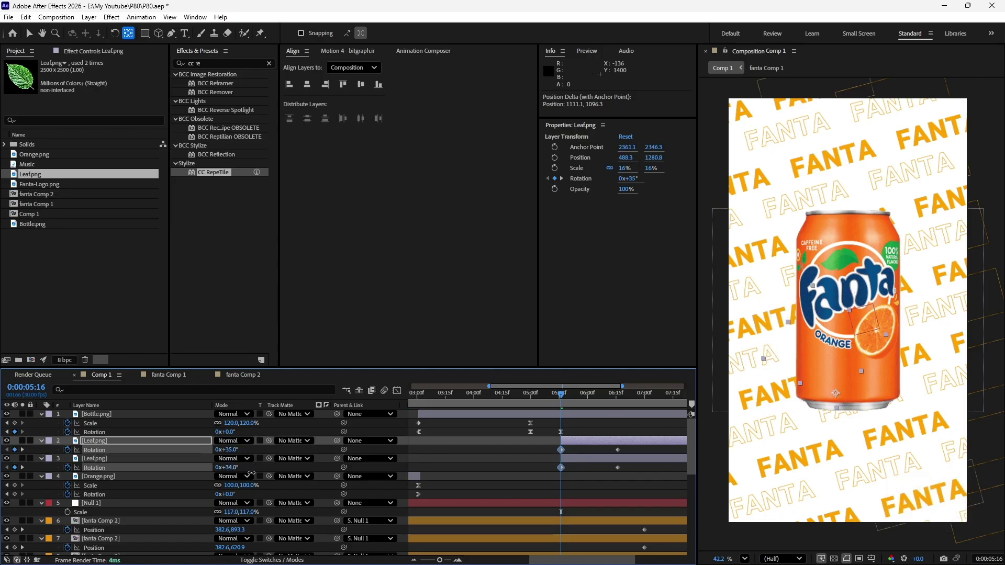
# - Ease both leaves' end rotation keyframes with Motion 4, using 70 for the incoming and outgoing ease
pyautogui.moveTo(627, 445); pyautogui.dragTo(616, 471)
pyautogui.click(348, 51)
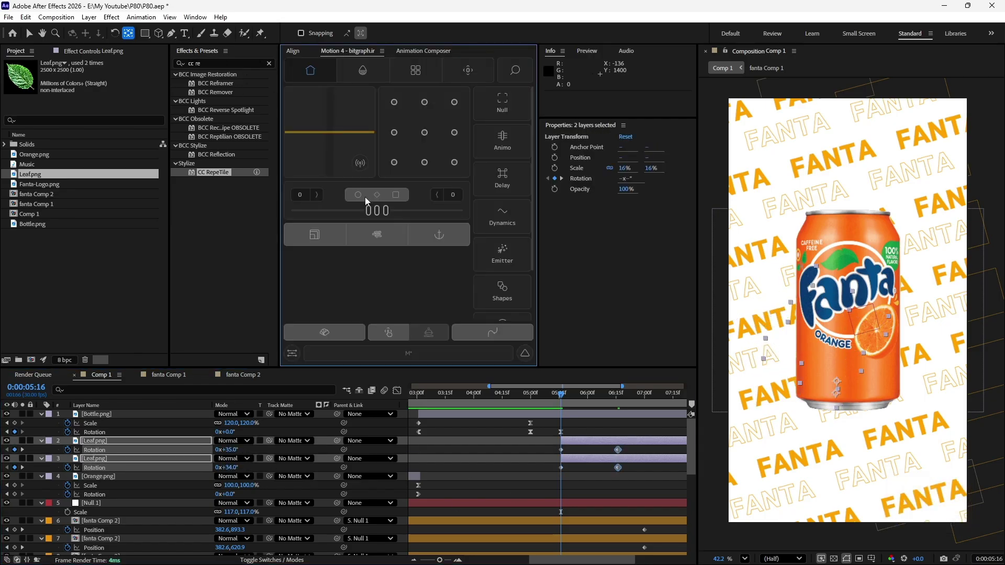
pyautogui.click(377, 210)
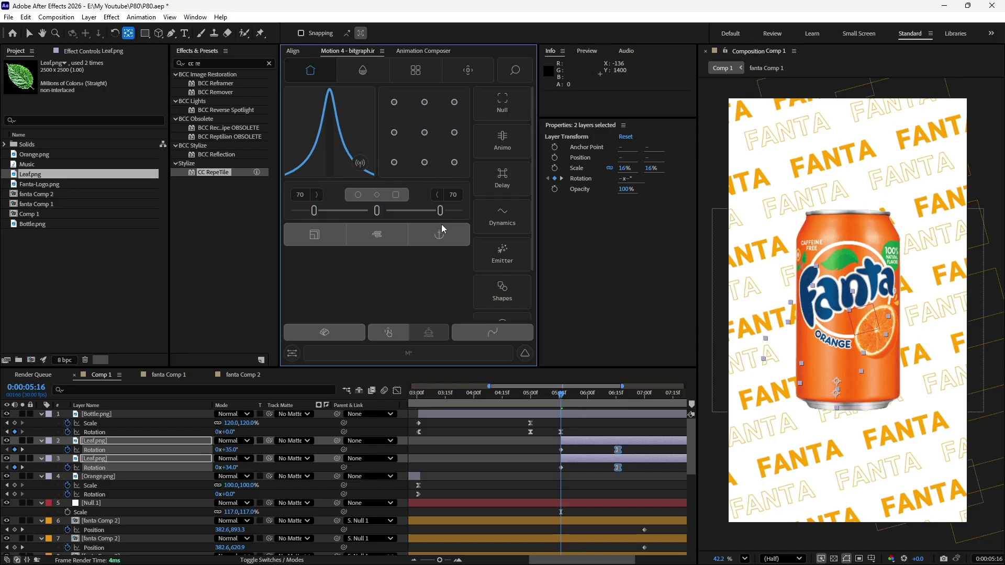
# - Stagger the leaves by moving the lower leaf's end rotation keyframe earlier and the upper leaf's later, and preview the result
pyautogui.moveTo(618, 467); pyautogui.dragTo(605, 467)
pyautogui.press('space')
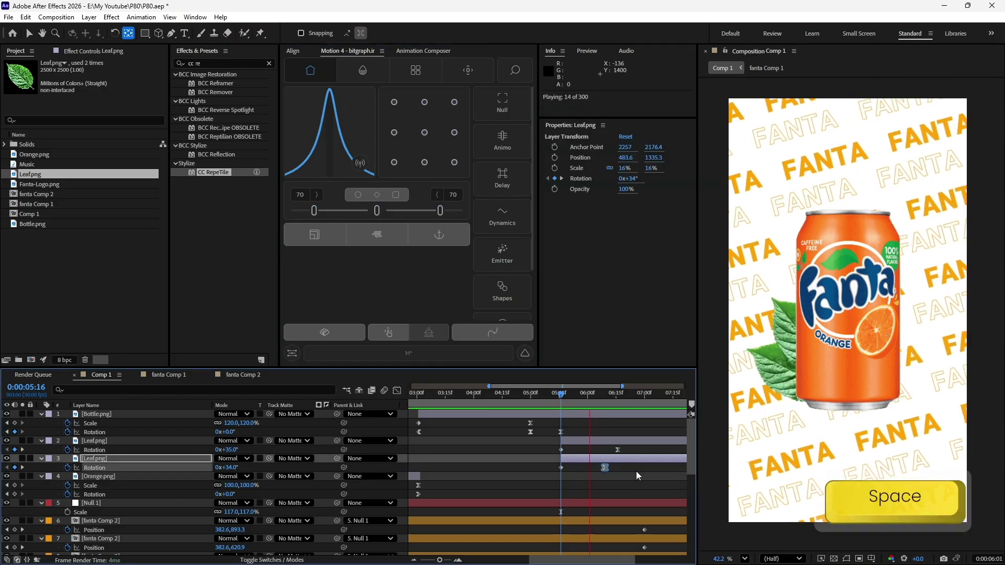
pyautogui.click(617, 450)
pyautogui.scroll(-3, 584, 453)
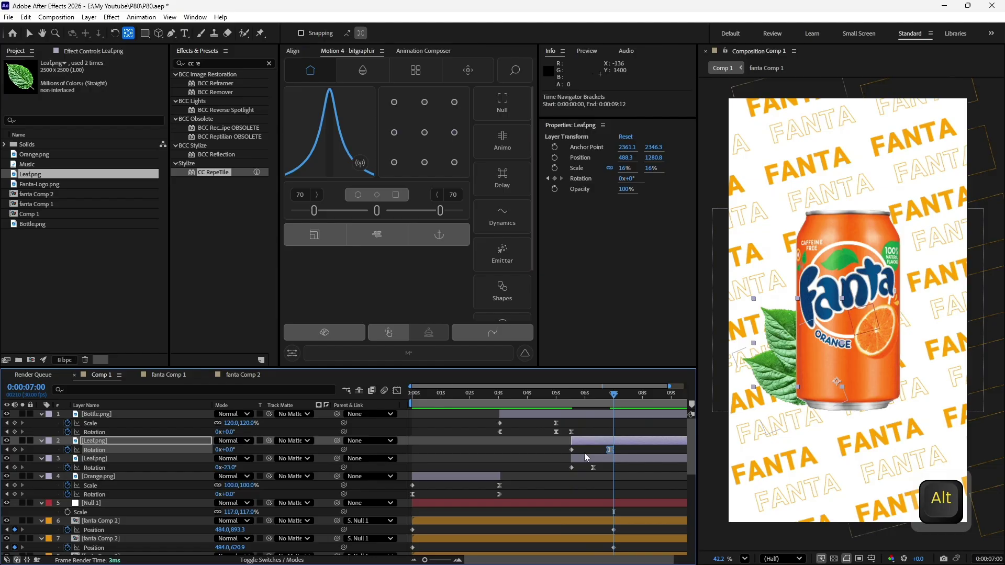
pyautogui.click(559, 394)
pyautogui.press('space')
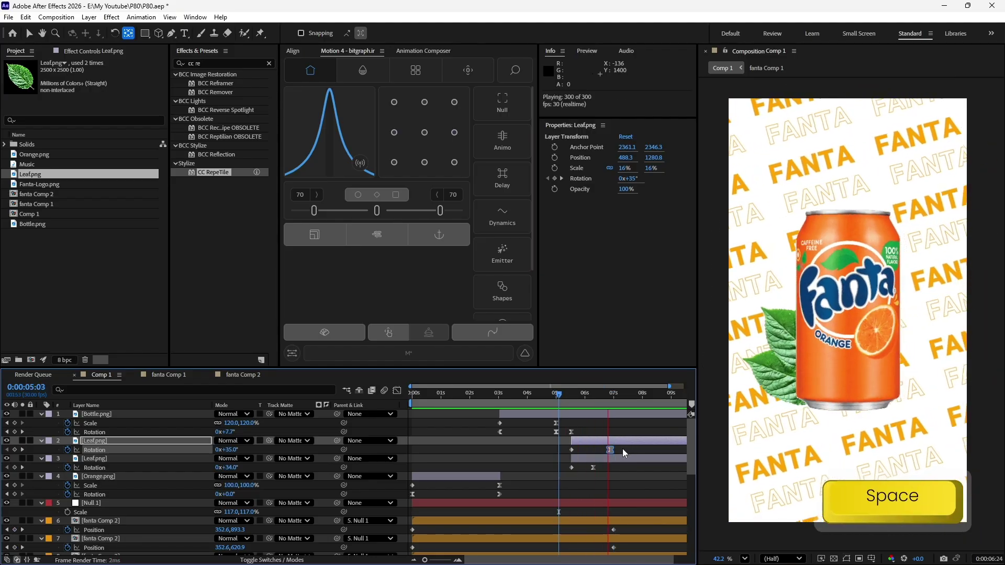
# - Delay the upper leaf's rotation keyframes, shift its start keyframe slightly back earlier, and preview the staggered opening
pyautogui.moveTo(572, 451); pyautogui.dragTo(588, 457)
pyautogui.press('space')
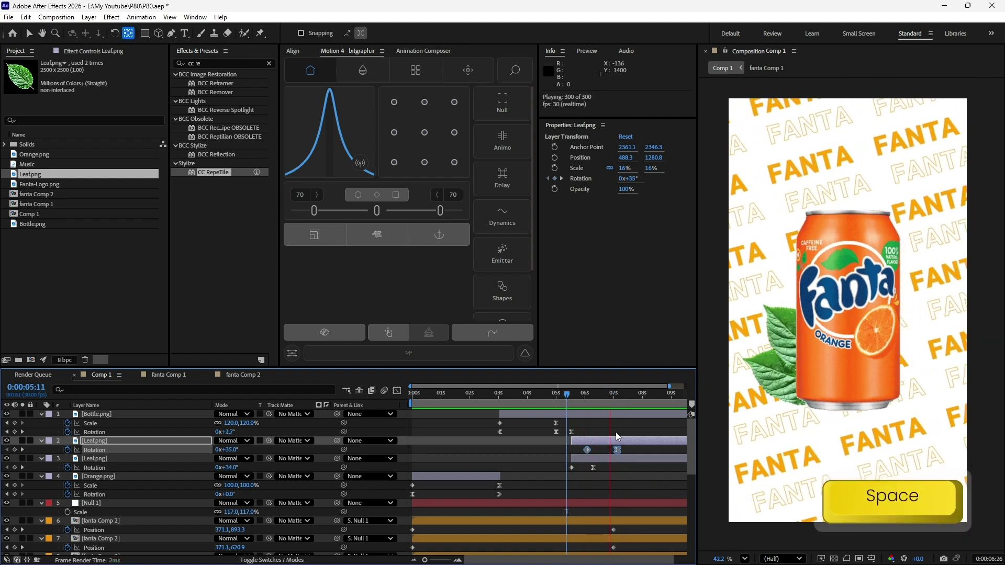
pyautogui.moveTo(587, 450); pyautogui.dragTo(582, 450)
pyautogui.press('space')
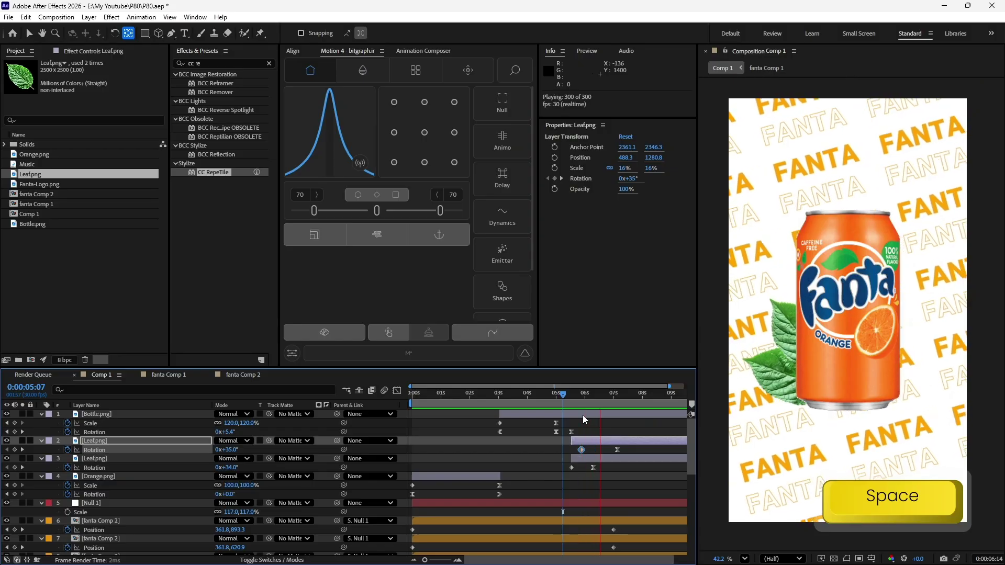
pyautogui.press('space')
pyautogui.click(636, 449)
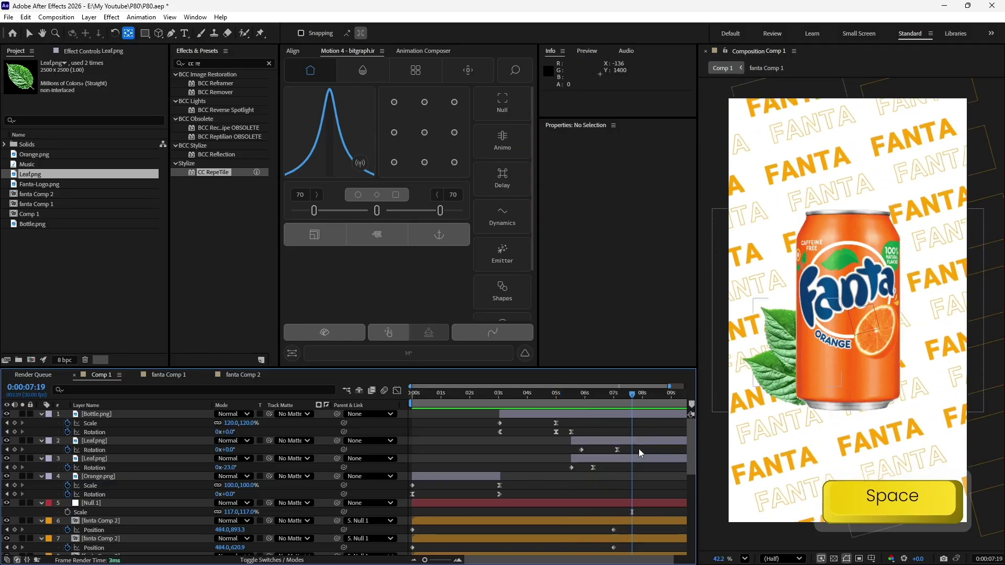
# - Duplicate the upper leaf layer and clear the copy's rotation keyframes at 0:00:07:04
pyautogui.hscroll(2, 639, 448)
pyautogui.click(611, 443)
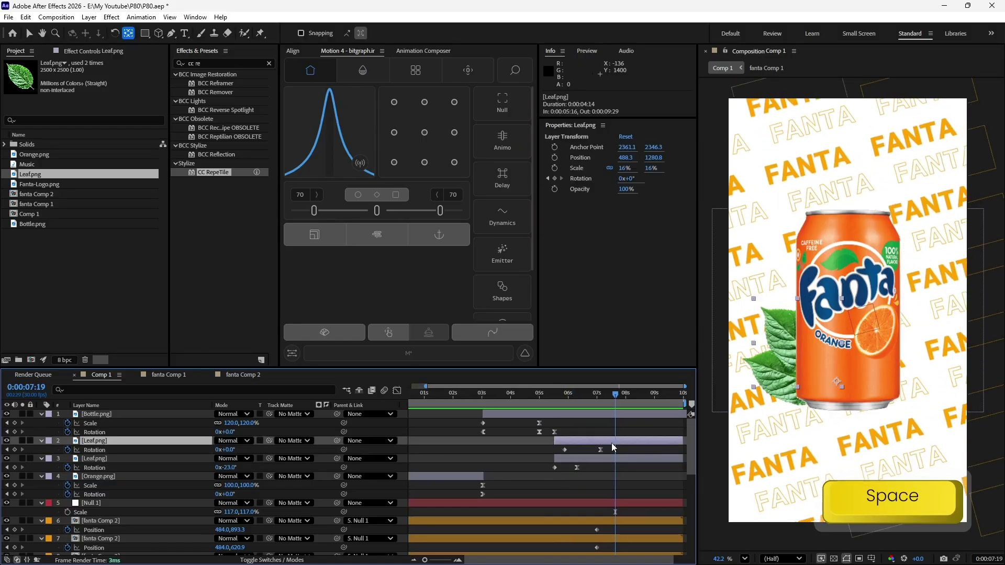
pyautogui.hotkey('ctrl', 'd')
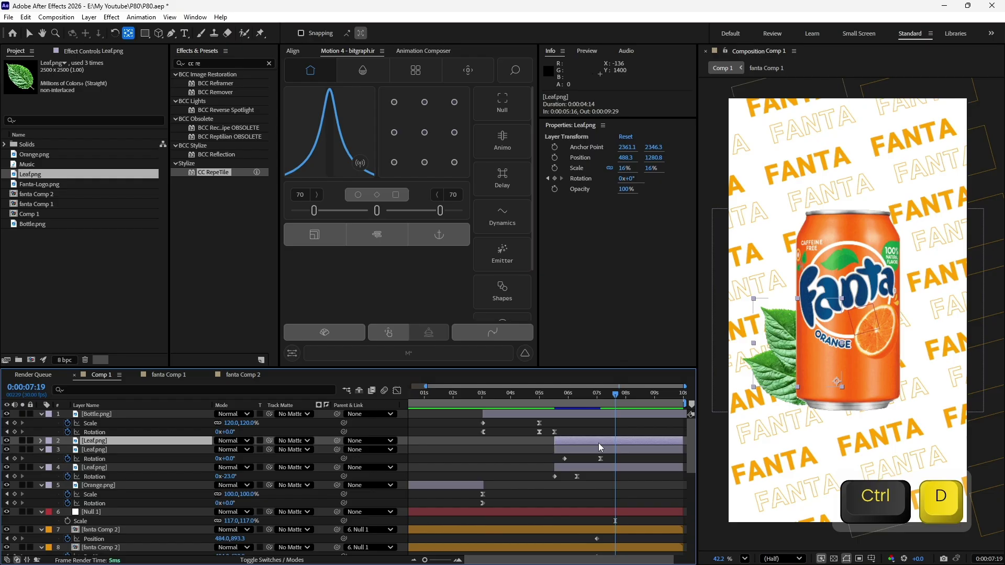
pyautogui.press('u')
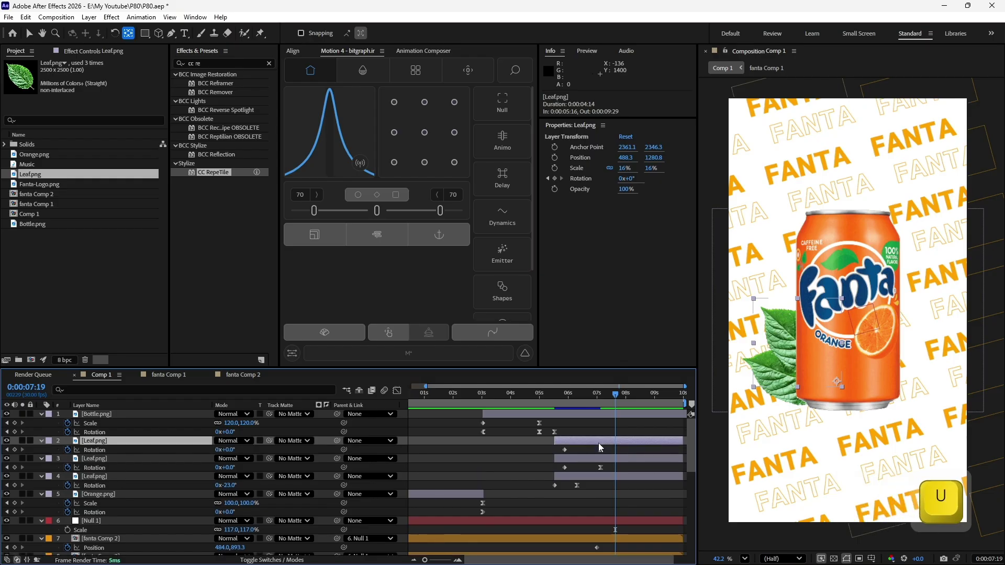
pyautogui.moveTo(615, 395); pyautogui.dragTo(605, 400)
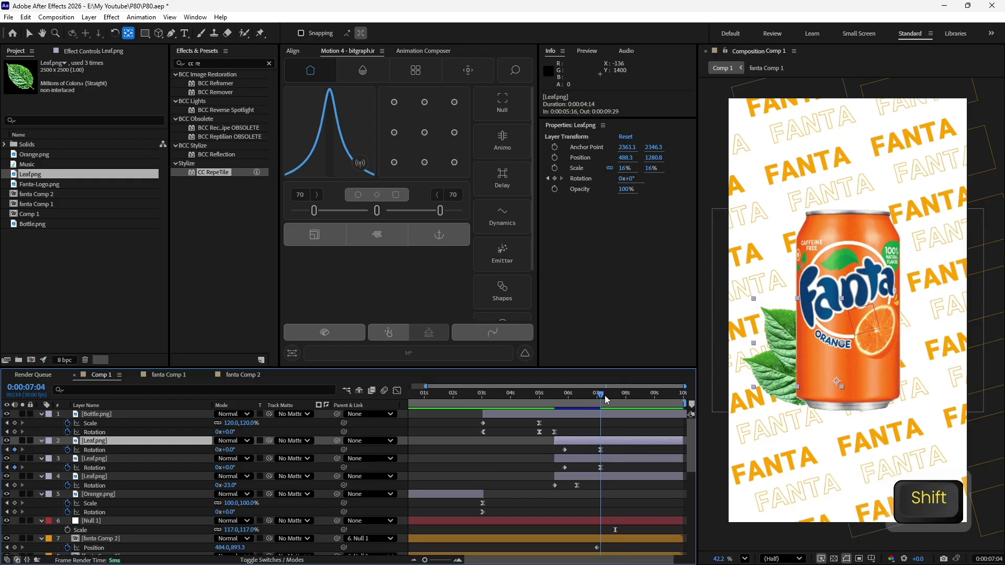
pyautogui.click(68, 449)
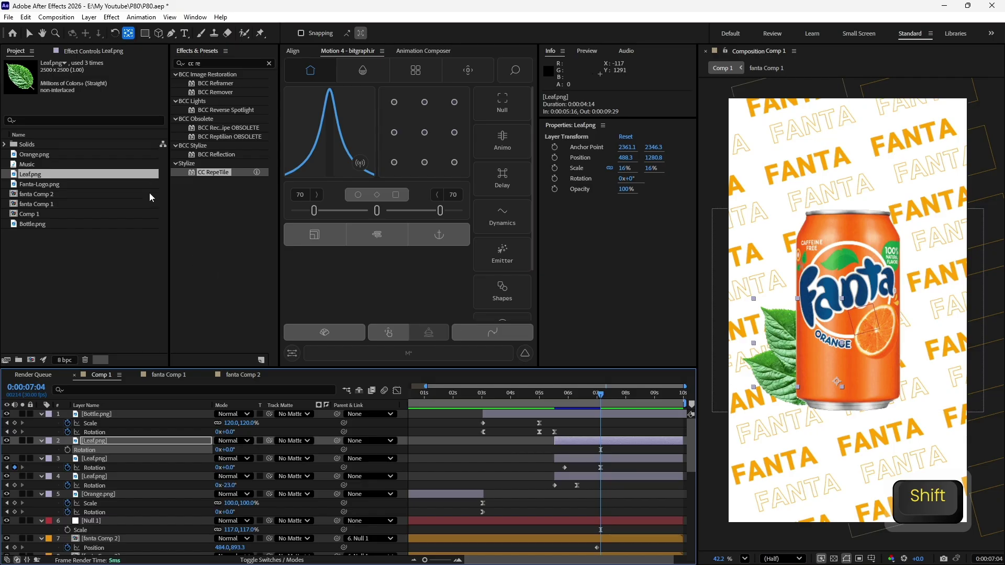
# - Rotate the leaf copy to 93° and move it to 592.6, 1413.6, sticking out from the can's lower right side
pyautogui.moveTo(226, 449); pyautogui.dragTo(287, 458)
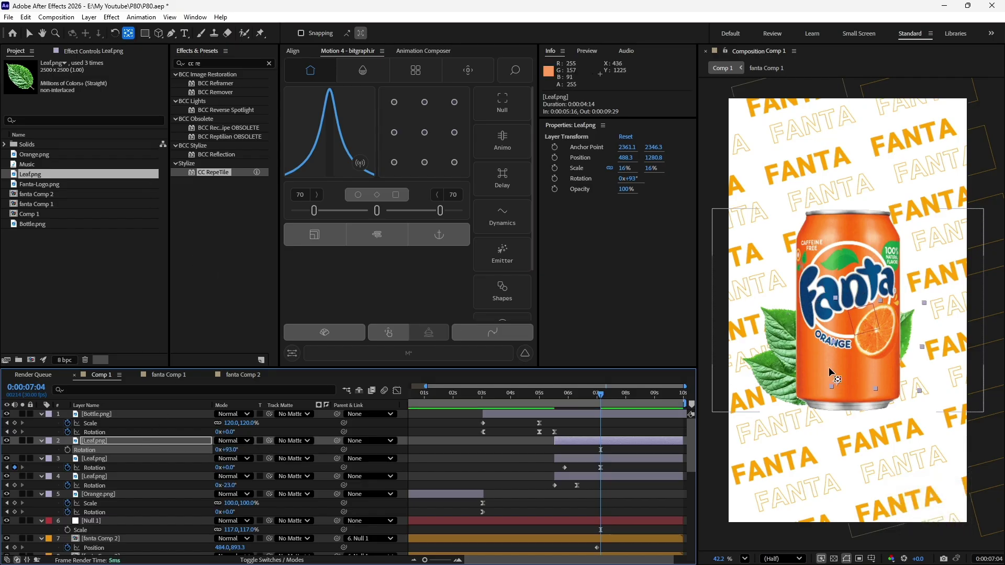
pyautogui.click(29, 33)
pyautogui.moveTo(861, 362); pyautogui.dragTo(884, 391)
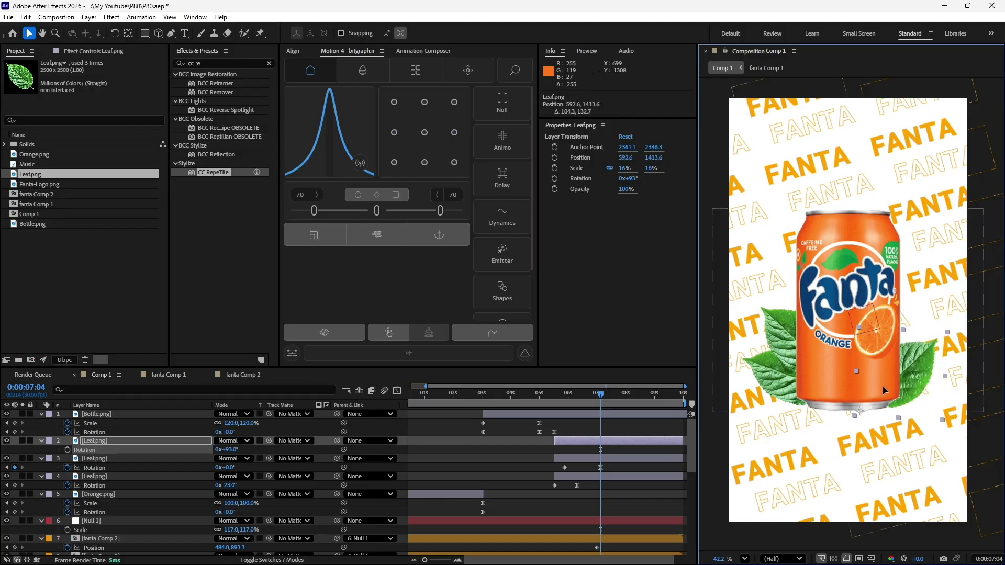
# - Keyframe the right leaf's rotation at 93° at 0:00:07:04 and at 47° at 0:00:05:26, hiding it behind the can
pyautogui.click(68, 451)
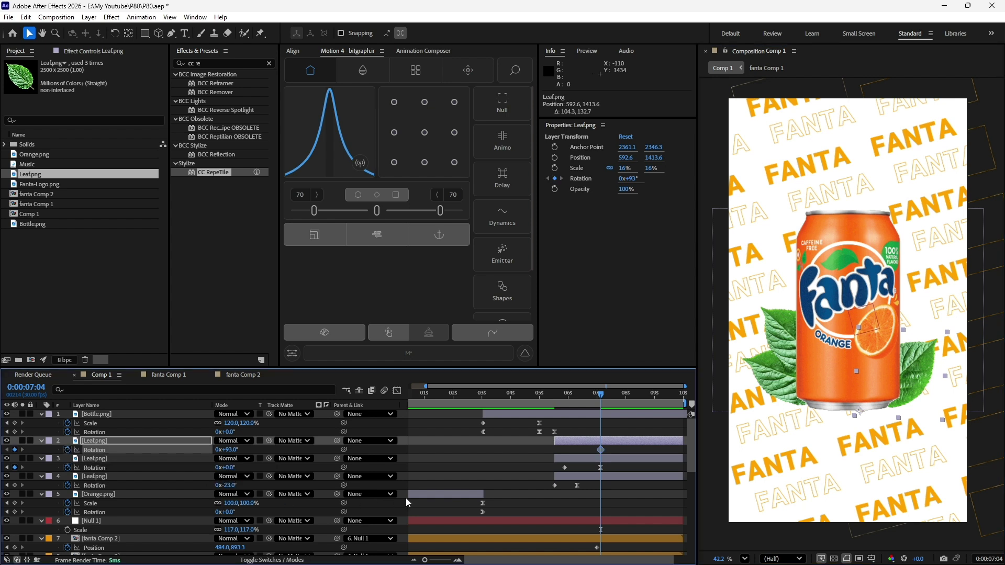
pyautogui.moveTo(579, 400); pyautogui.dragTo(568, 400)
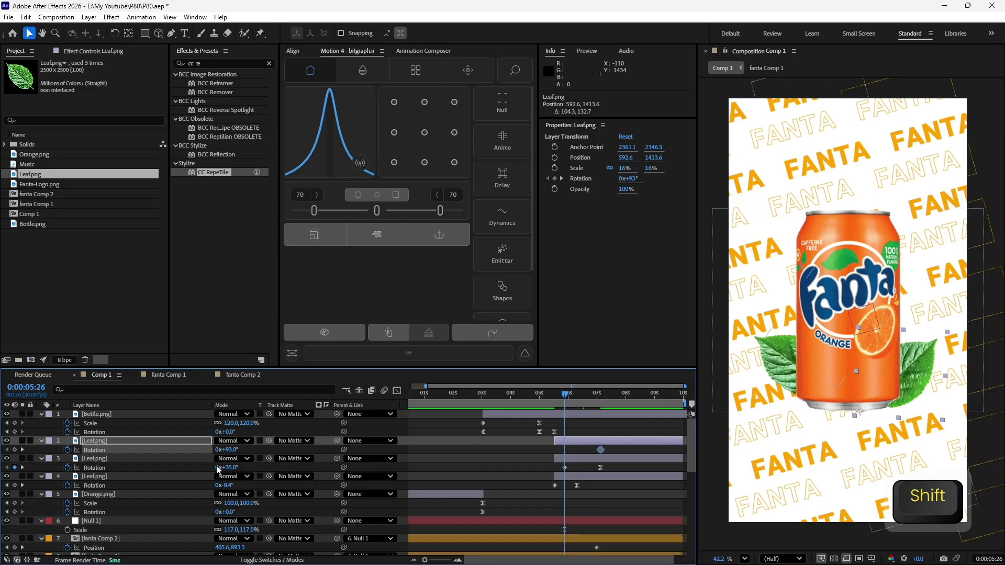
pyautogui.moveTo(233, 452); pyautogui.dragTo(215, 453)
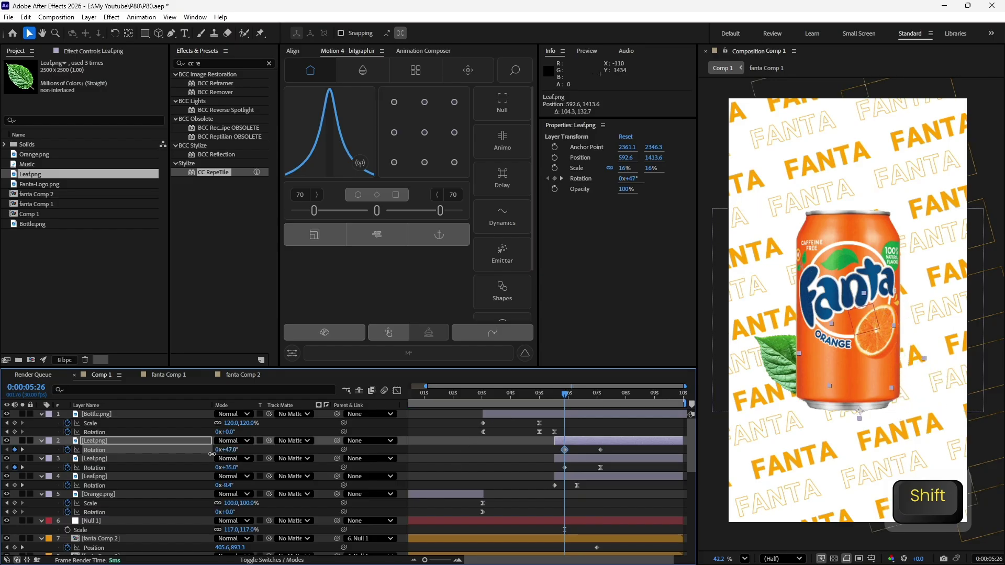
# - Easy-ease the right leaf's end rotation keyframe, shape its speed curve into a fast start with a long slowdown, and preview it
pyautogui.click(601, 449)
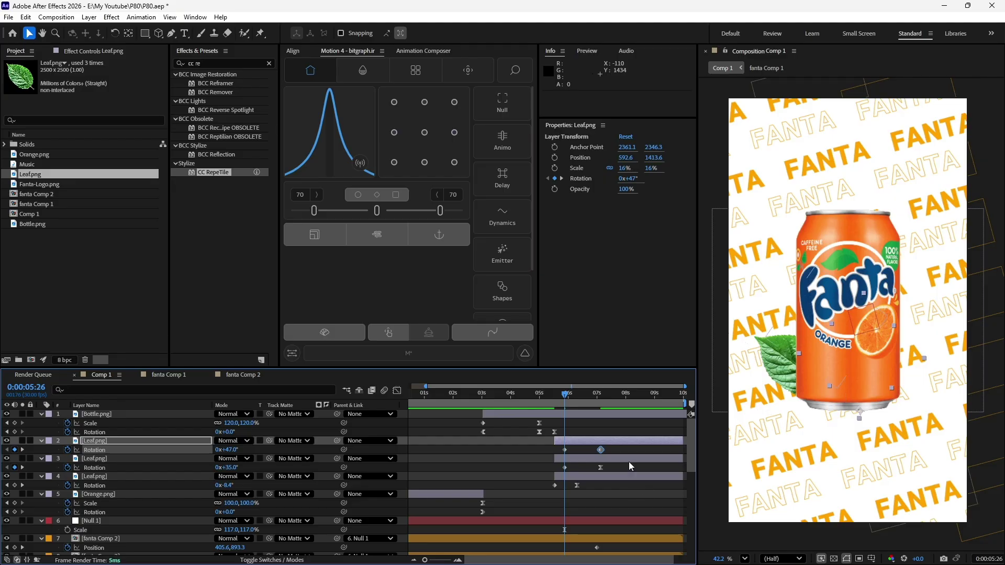
pyautogui.press('F9')
pyautogui.click(397, 391)
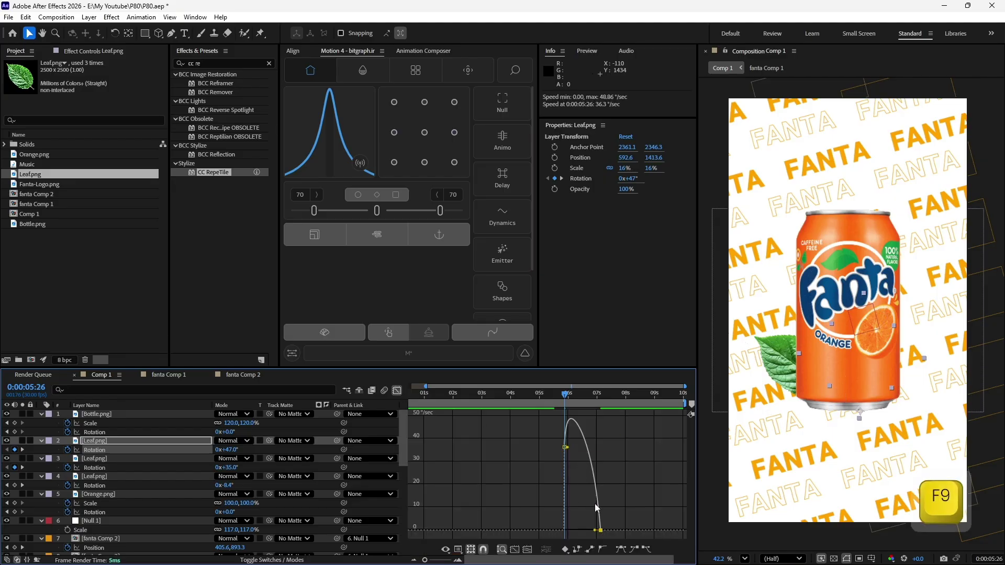
pyautogui.moveTo(596, 531); pyautogui.dragTo(585, 531)
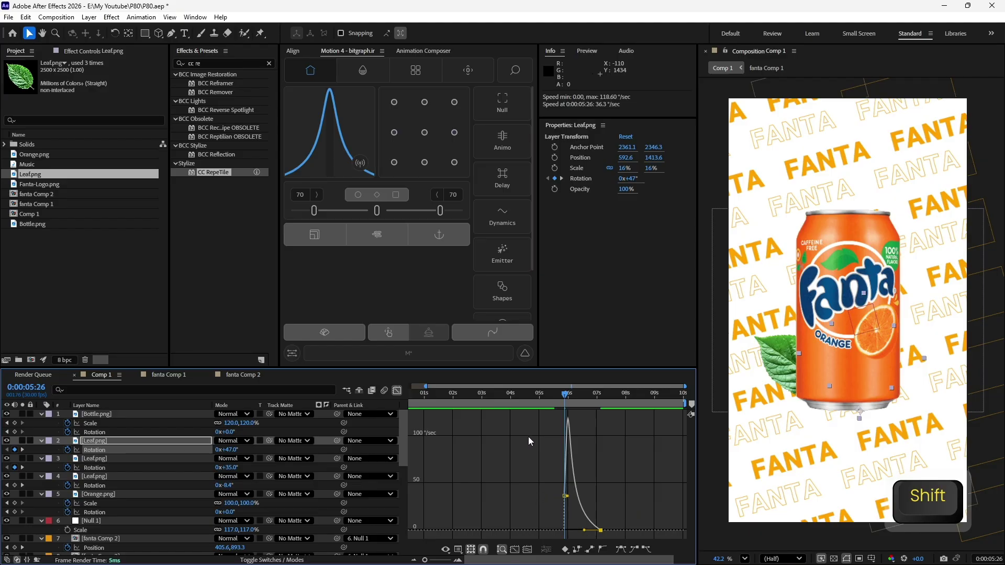
pyautogui.moveTo(562, 501); pyautogui.dragTo(554, 482)
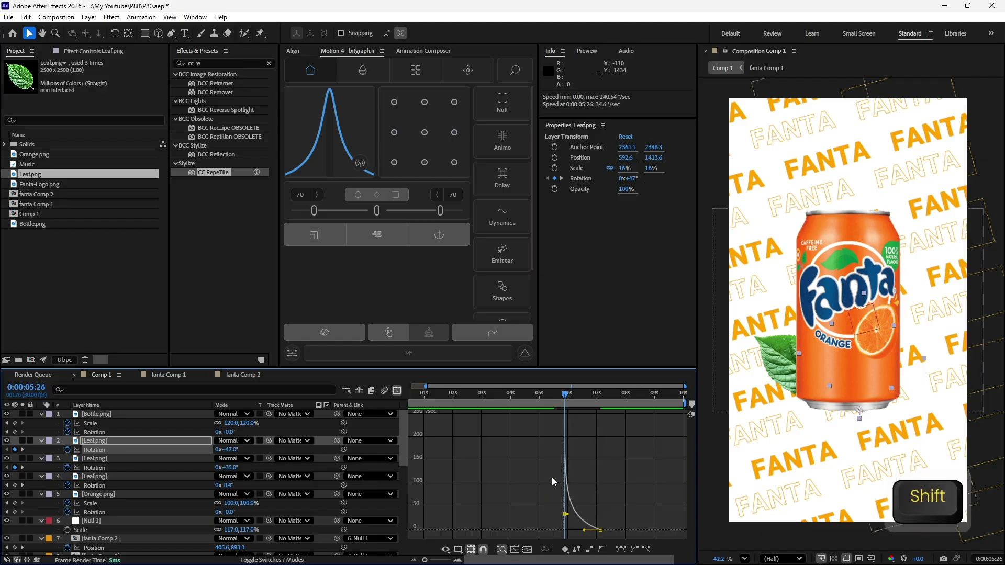
pyautogui.click(398, 390)
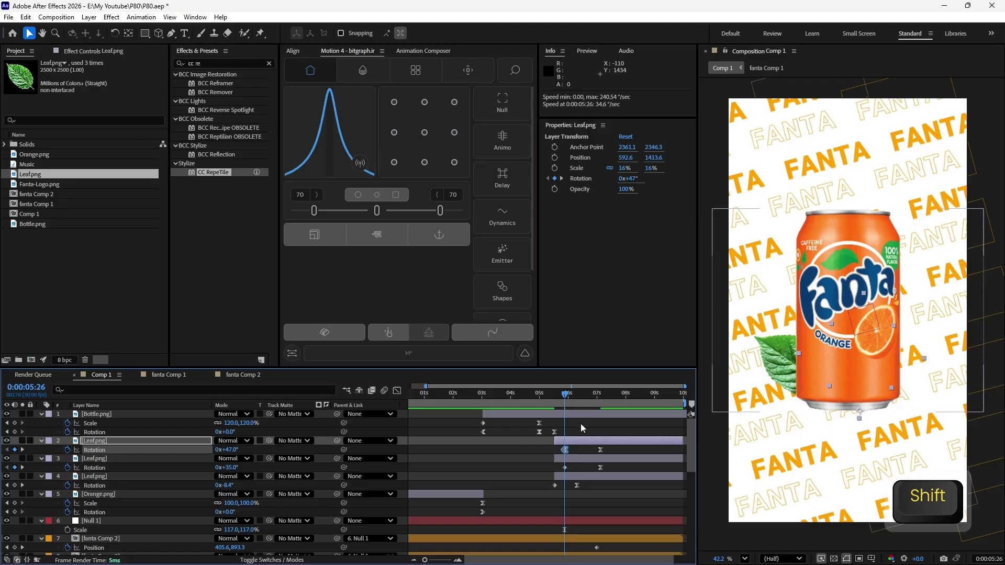
pyautogui.click(558, 403)
pyautogui.press('space')
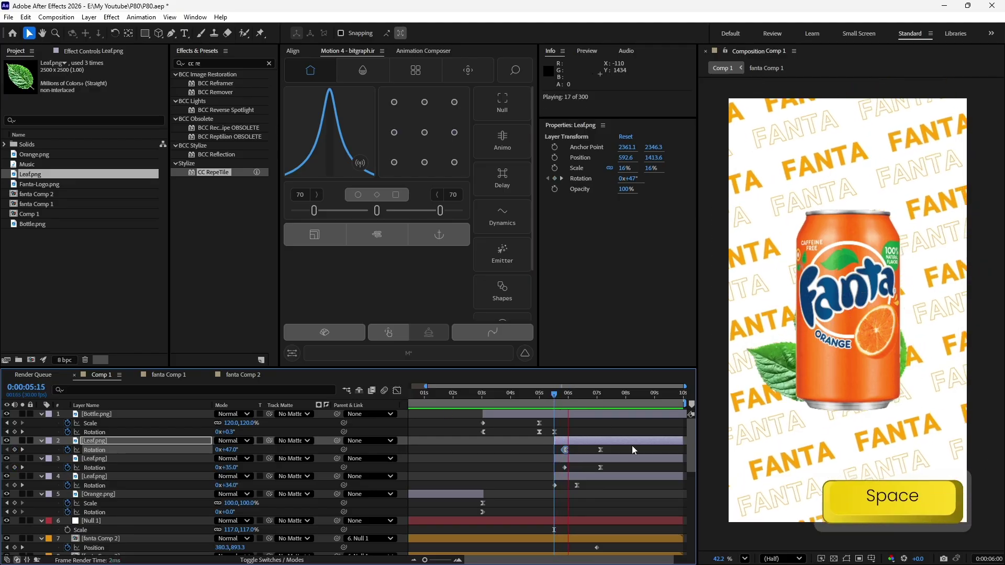
pyautogui.press('space')
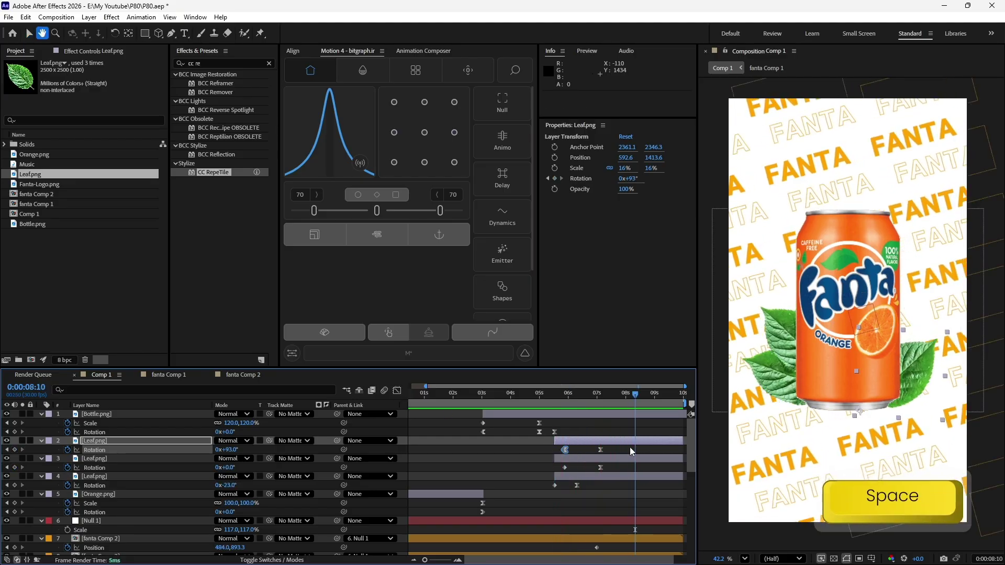
# - Move the can's later scale and rotation keyframes about half a second earlier, shift all three leaf layers 20 frames earlier, and preview
pyautogui.moveTo(602, 399); pyautogui.dragTo(525, 433)
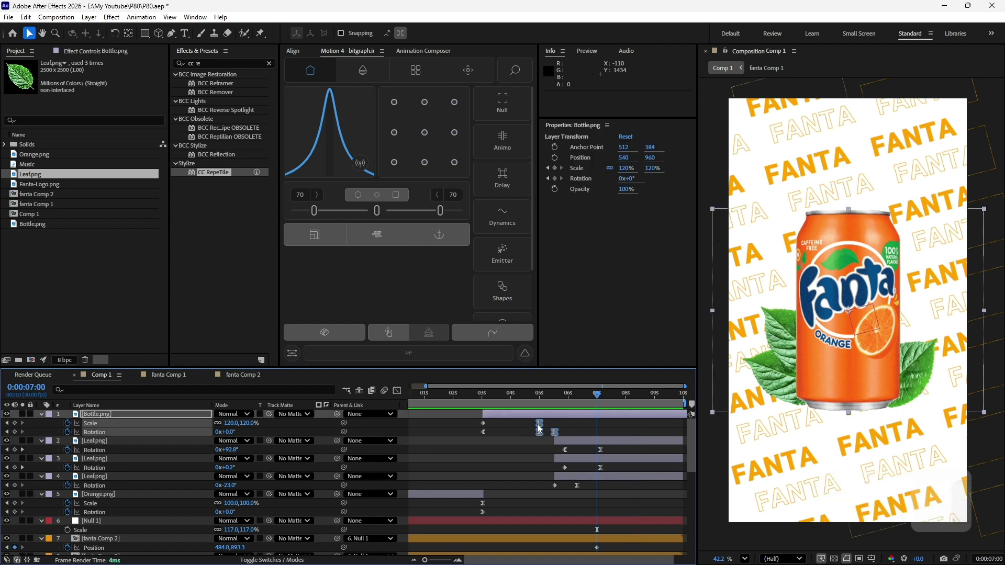
pyautogui.click(577, 441)
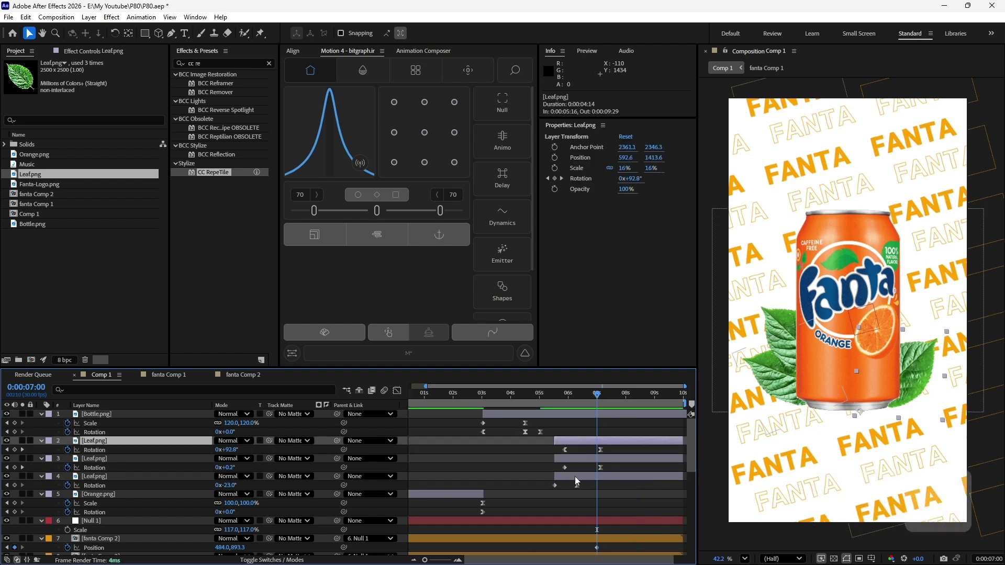
pyautogui.keyDown('shift'); pyautogui.click(575, 477); pyautogui.keyUp('shift')
pyautogui.moveTo(575, 476); pyautogui.dragTo(557, 483)
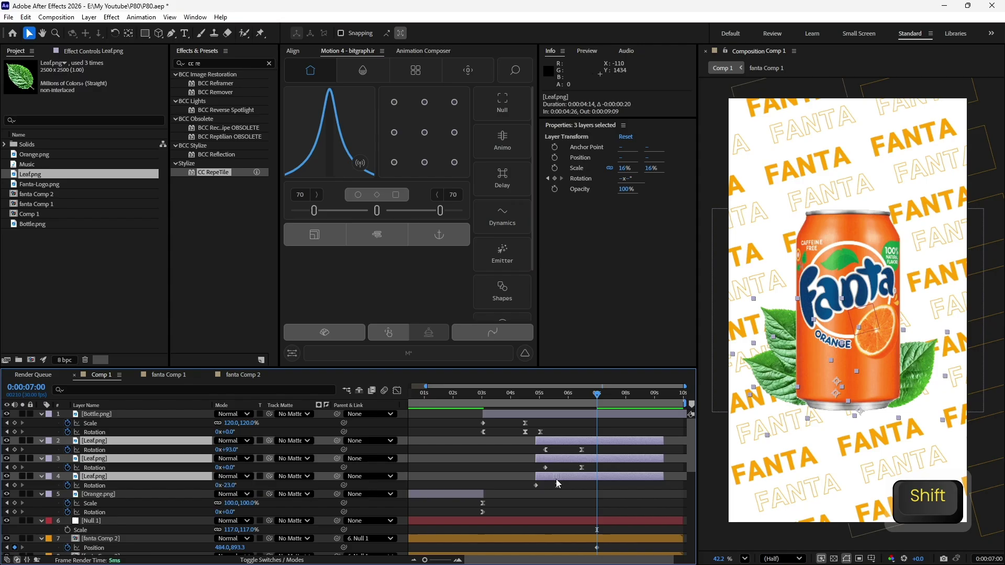
pyautogui.click(527, 399)
pyautogui.press('space')
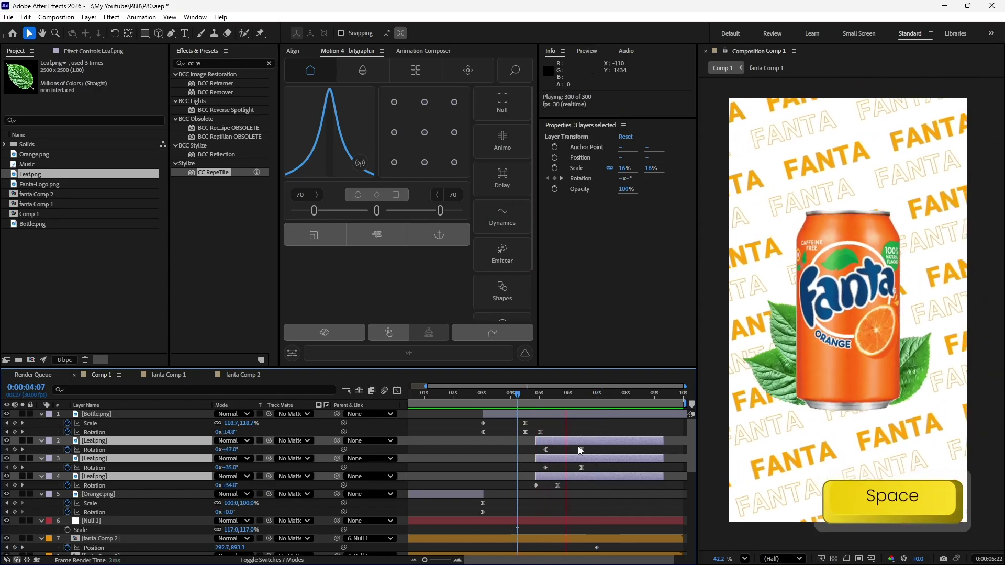
pyautogui.press('space')
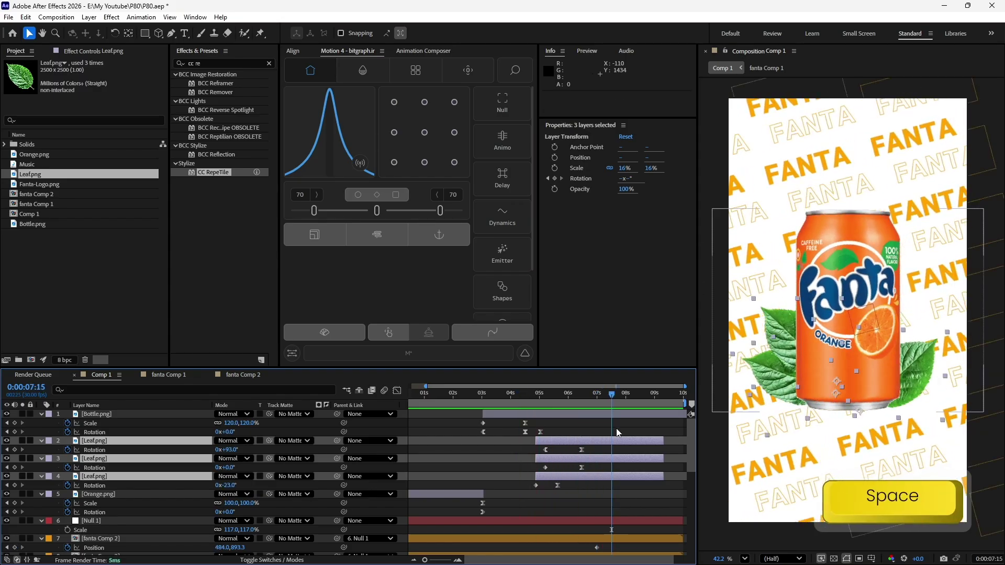
# - Stagger the upper-left and right leaves' rotation keyframes, starting the right leaf's swing at 0:00:05:09, and preview the opening
pyautogui.moveTo(612, 395); pyautogui.dragTo(597, 395)
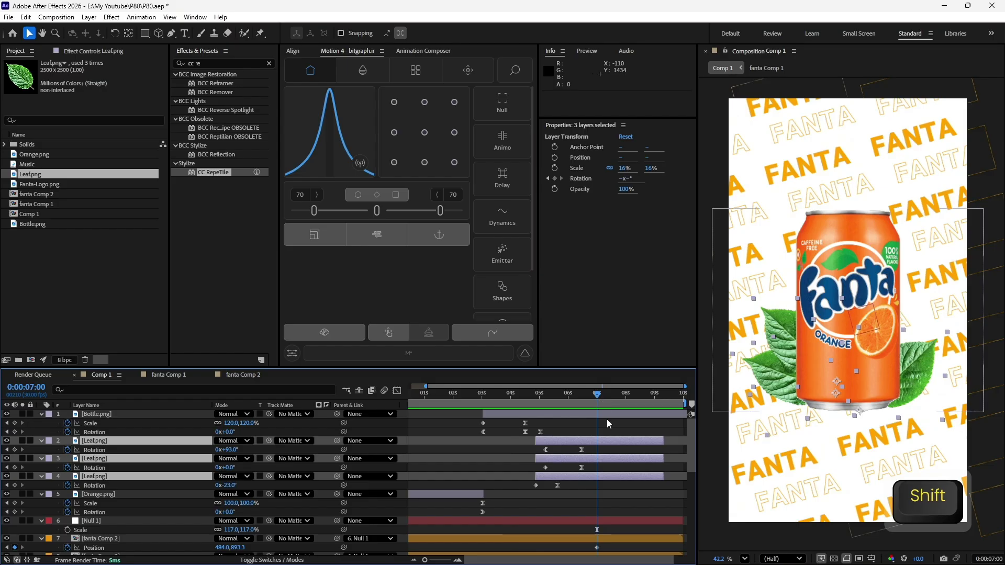
pyautogui.click(607, 420)
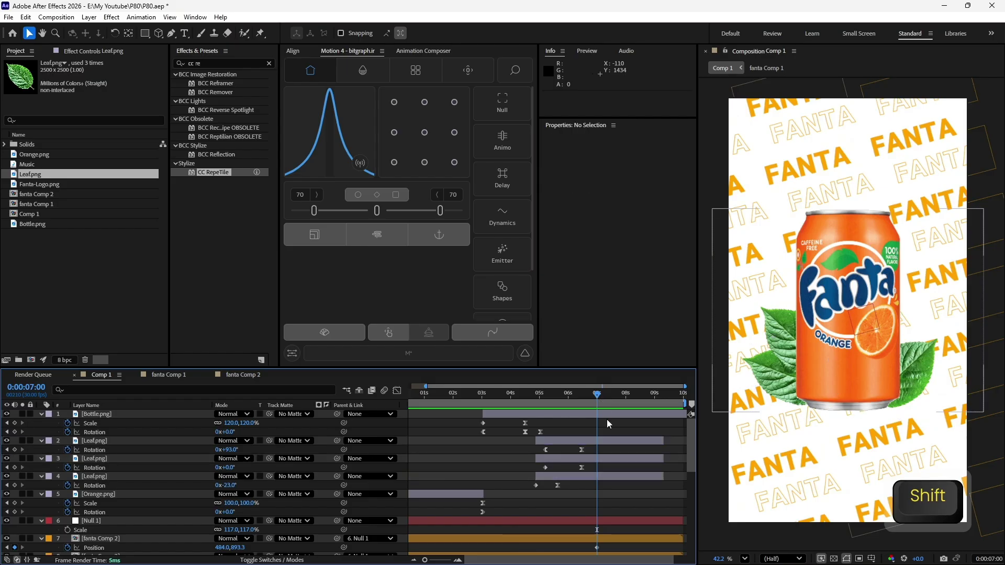
pyautogui.moveTo(590, 449); pyautogui.dragTo(548, 449)
pyautogui.click(575, 467)
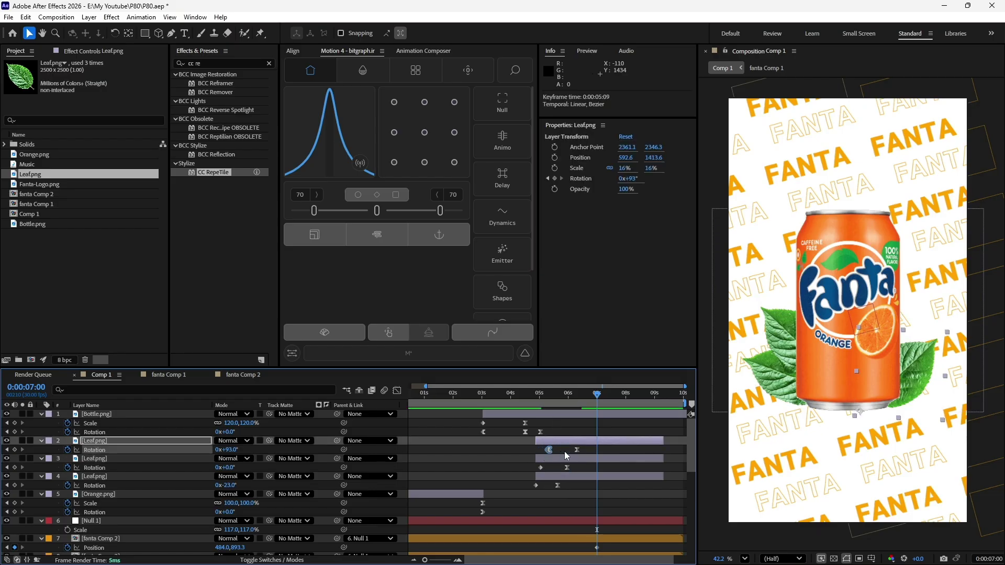
pyautogui.moveTo(566, 397); pyautogui.dragTo(528, 410)
pyautogui.press('space')
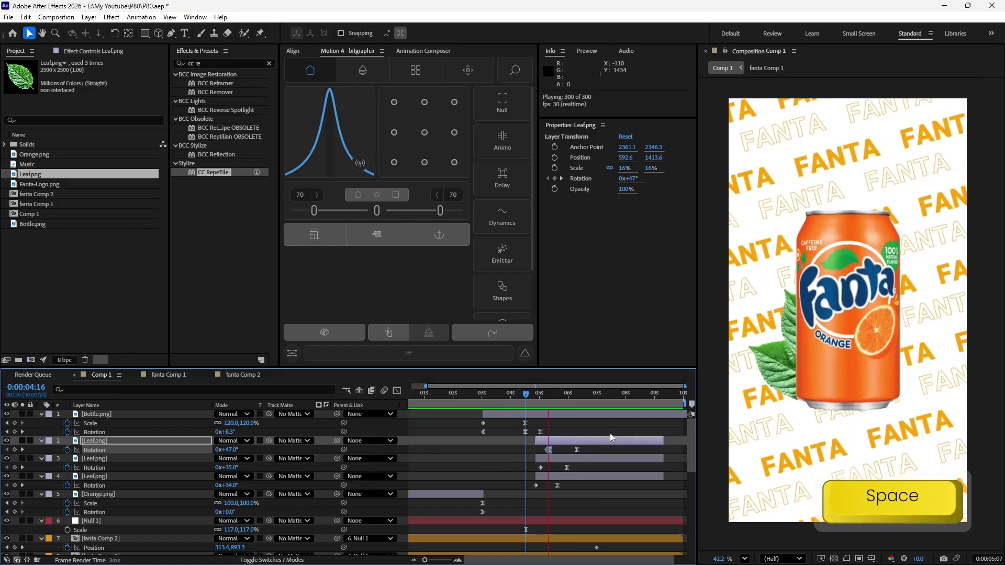
pyautogui.press('space')
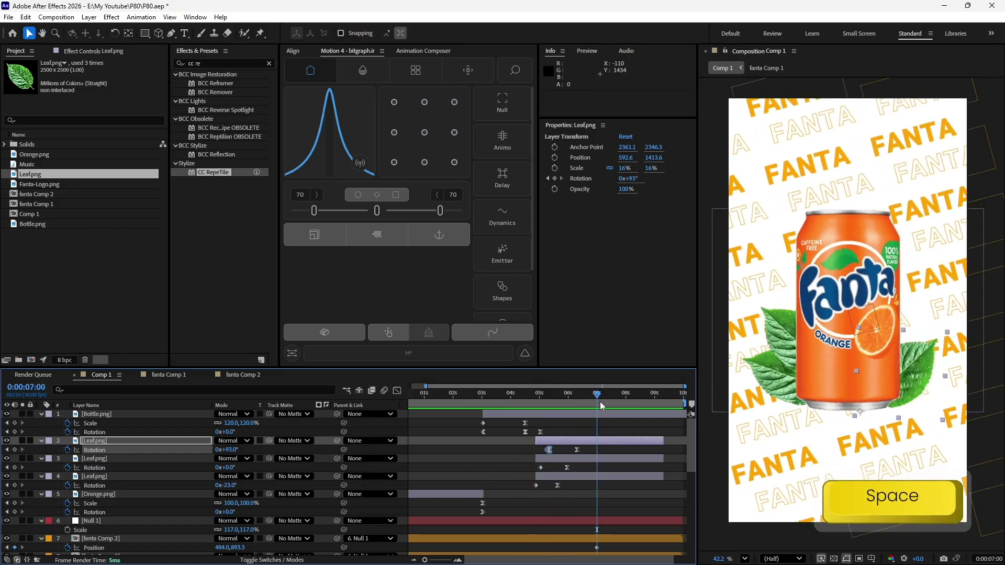
# - Draw a closed, curved blob with the Pen tool over the can as a new shape layer
pyautogui.click(600, 429)
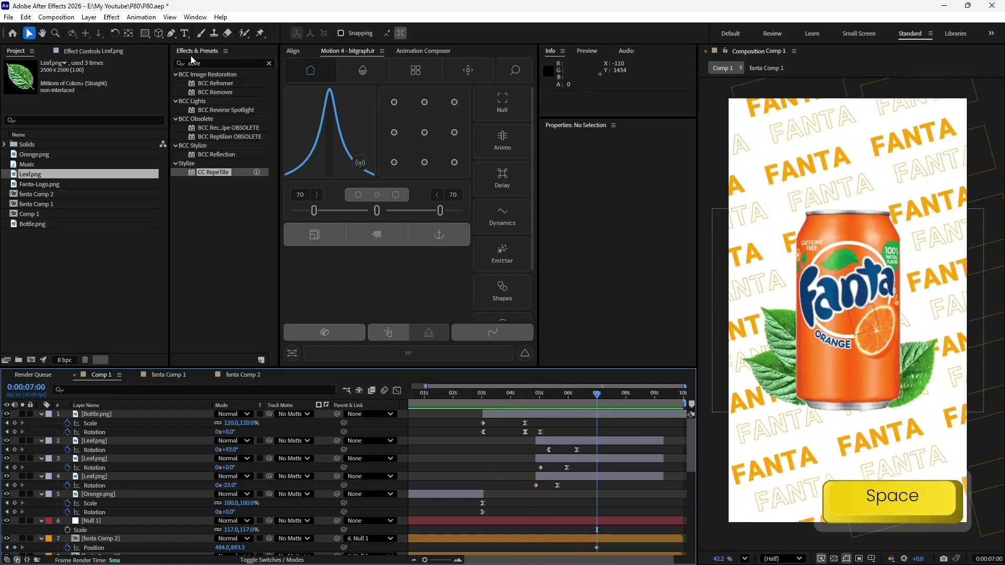
pyautogui.click(171, 33)
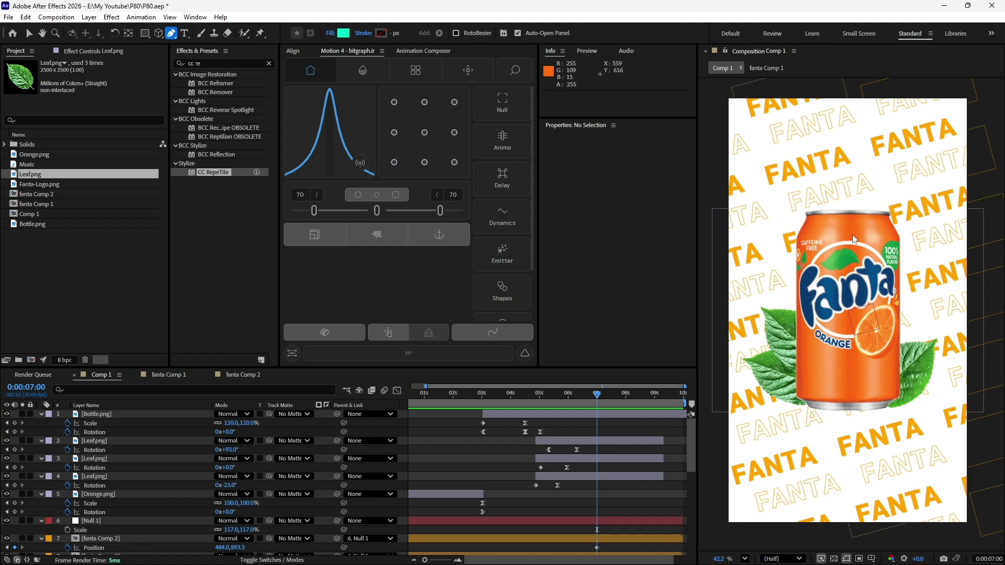
pyautogui.click(889, 268)
pyautogui.moveTo(828, 230); pyautogui.dragTo(790, 241)
pyautogui.moveTo(794, 289); pyautogui.dragTo(797, 309)
pyautogui.moveTo(784, 347); pyautogui.dragTo(776, 371)
pyautogui.moveTo(820, 440); pyautogui.dragTo(864, 437)
pyautogui.moveTo(897, 394); pyautogui.dragTo(915, 383)
pyautogui.moveTo(951, 332); pyautogui.dragTo(948, 301)
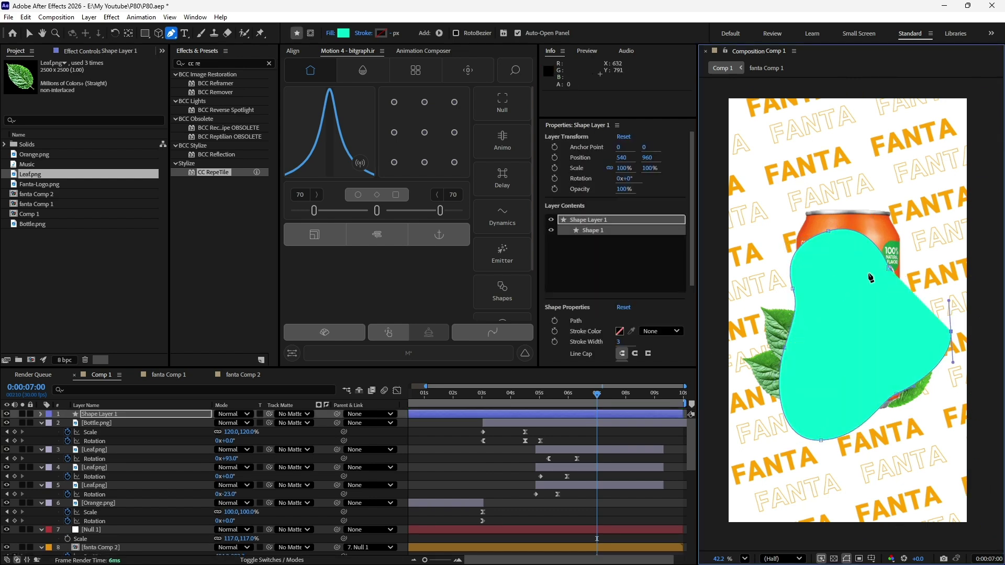
pyautogui.moveTo(889, 269); pyautogui.dragTo(870, 277)
# - Set the blob's fill to orange FFA200, sampled from the FANTA text
pyautogui.click(343, 33)
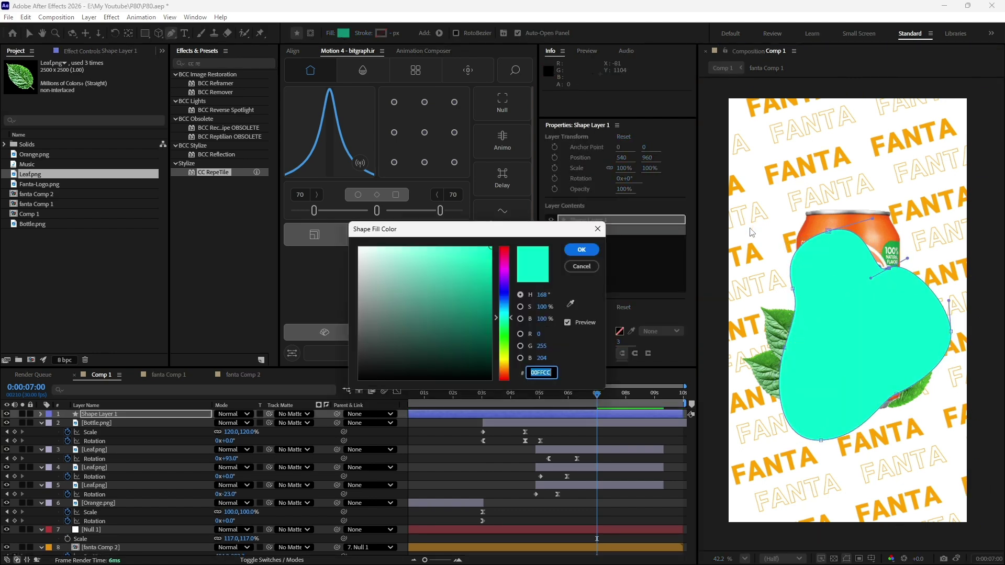
pyautogui.click(569, 305)
pyautogui.click(839, 149)
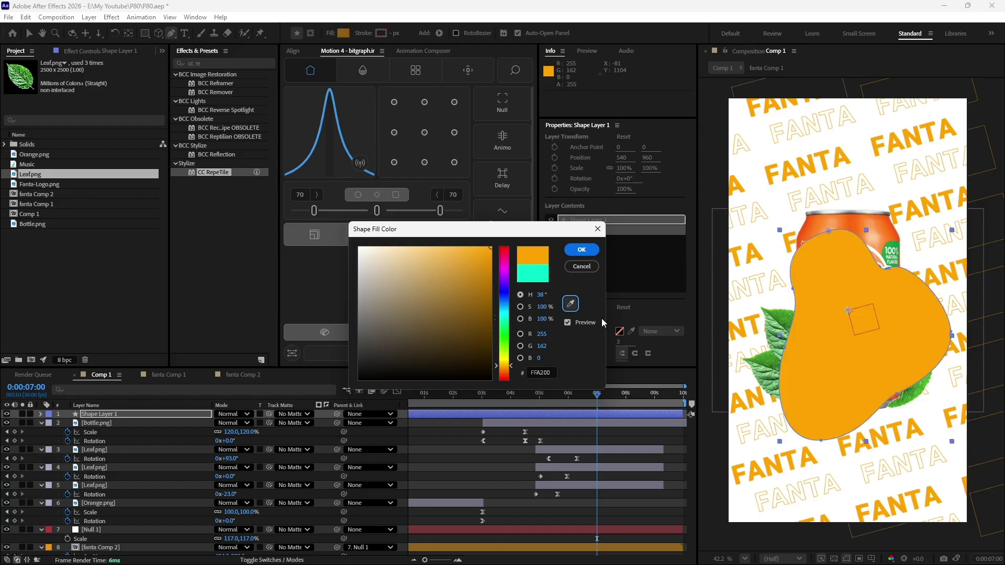
pyautogui.click(590, 251)
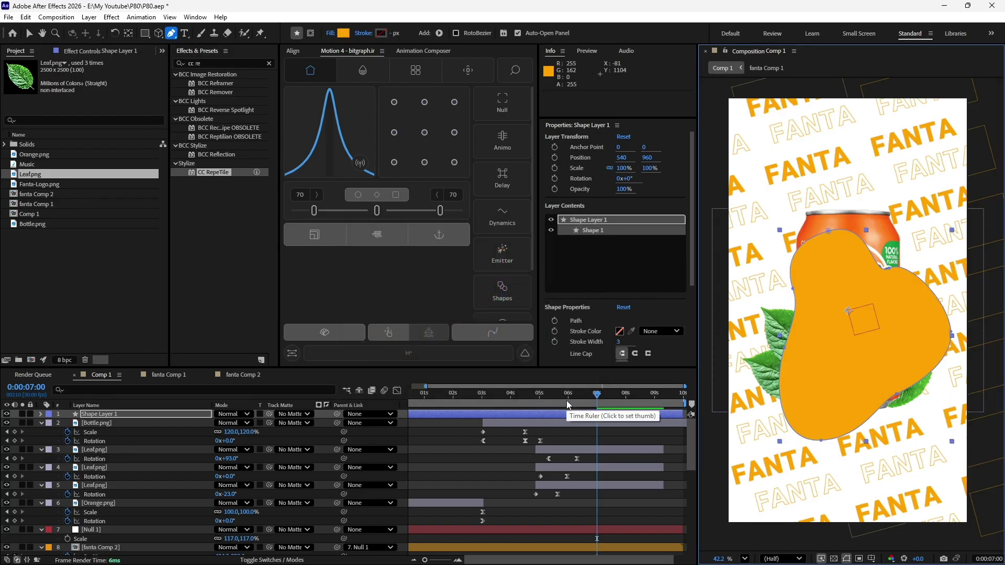
# - Start the orange blob's scale animation with a 0% keyframe at 0:00:06:10
pyautogui.press('s')
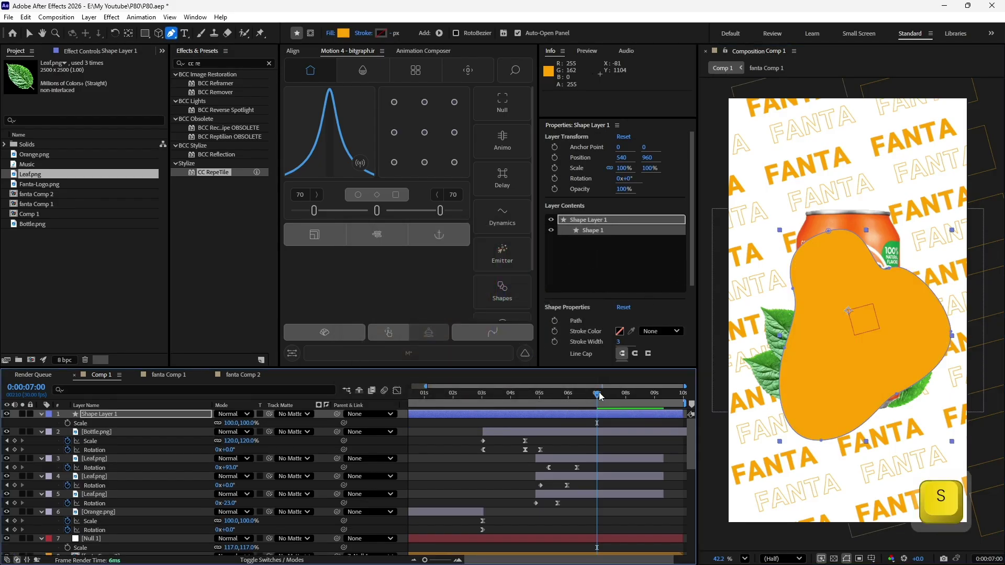
pyautogui.click(577, 397)
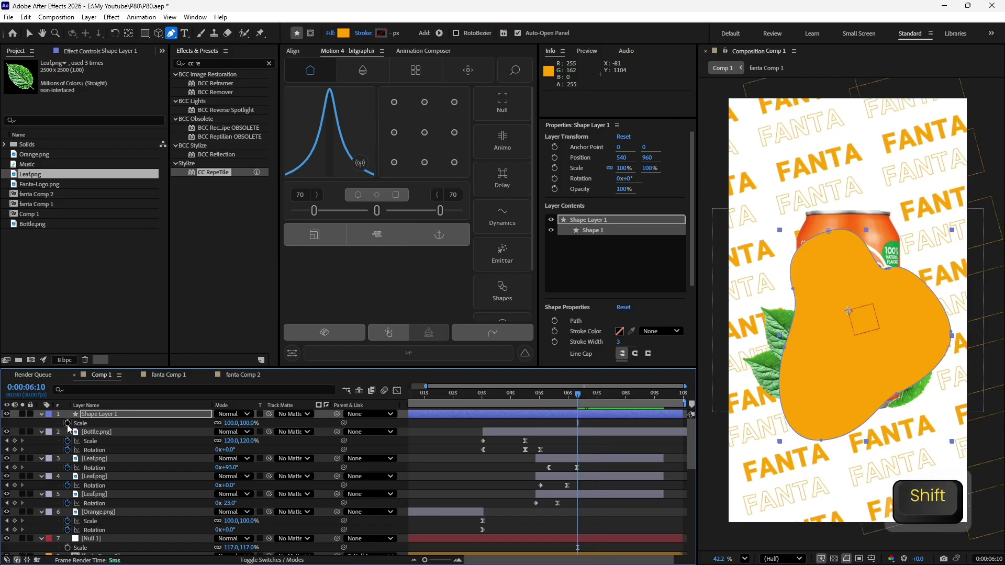
pyautogui.click(68, 424)
pyautogui.click(232, 423)
pyautogui.write('0')
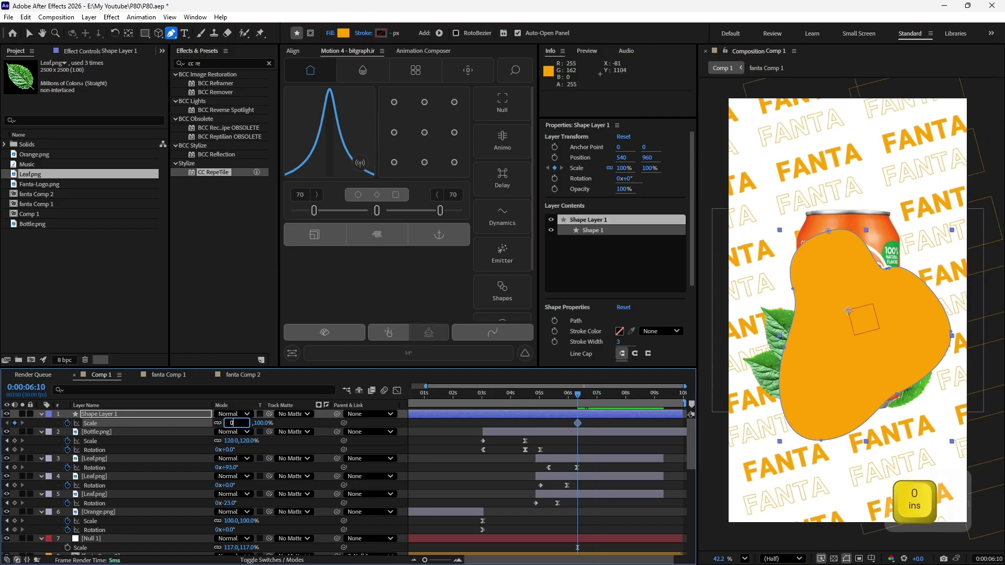
pyautogui.press('Return')
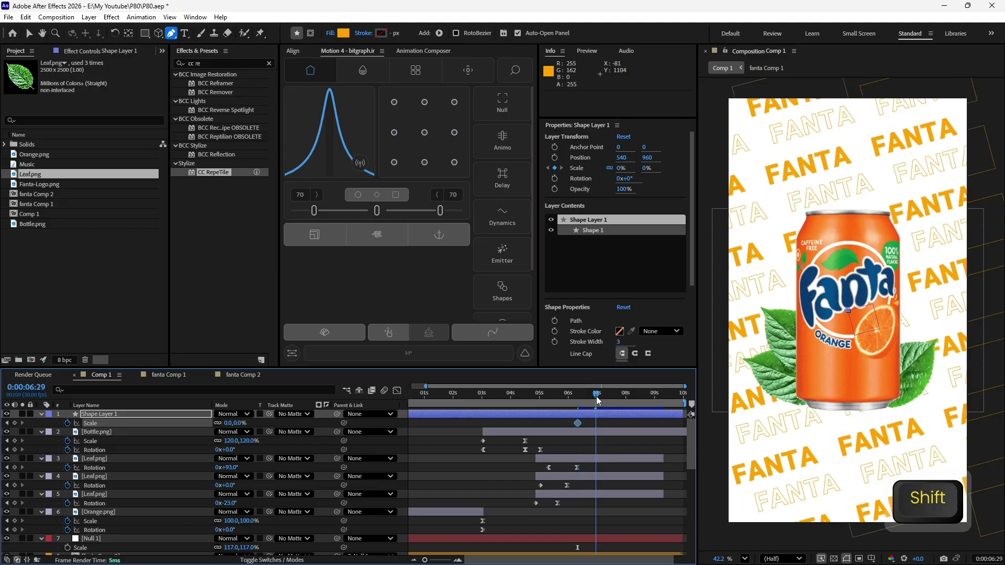
# - Keyframe the blob's scale at 438% at 0:00:07:03 so it fills the whole frame
pyautogui.keyDown('shift'); pyautogui.click(600, 396); pyautogui.keyUp('shift')
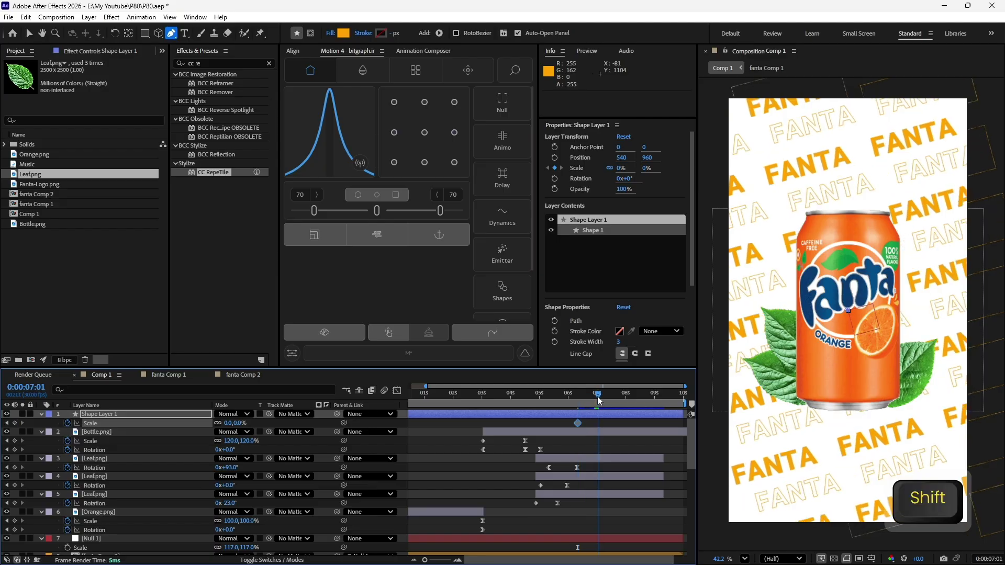
pyautogui.click(229, 424)
pyautogui.write('200')
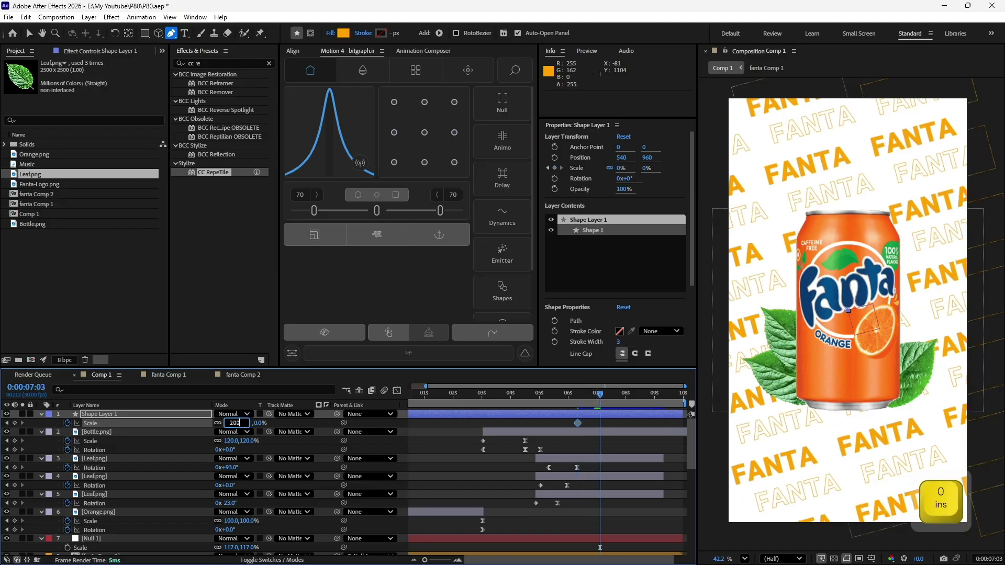
pyautogui.press('Return')
pyautogui.moveTo(230, 425); pyautogui.dragTo(356, 427)
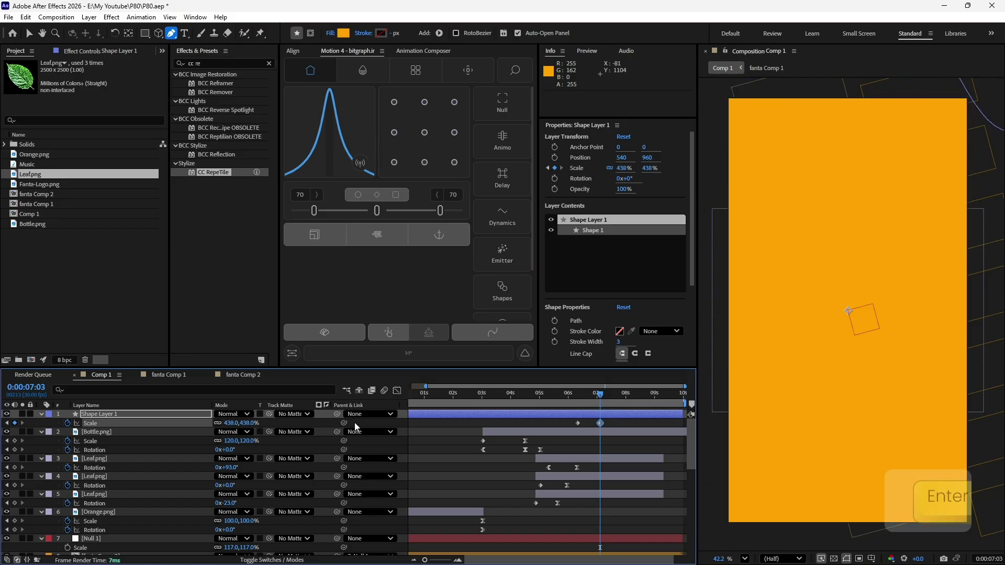
# - Duplicate the blob layer, offset the copy 5 frames later, and apply Easy Ease to both layers' first scale keyframes
pyautogui.click(594, 417)
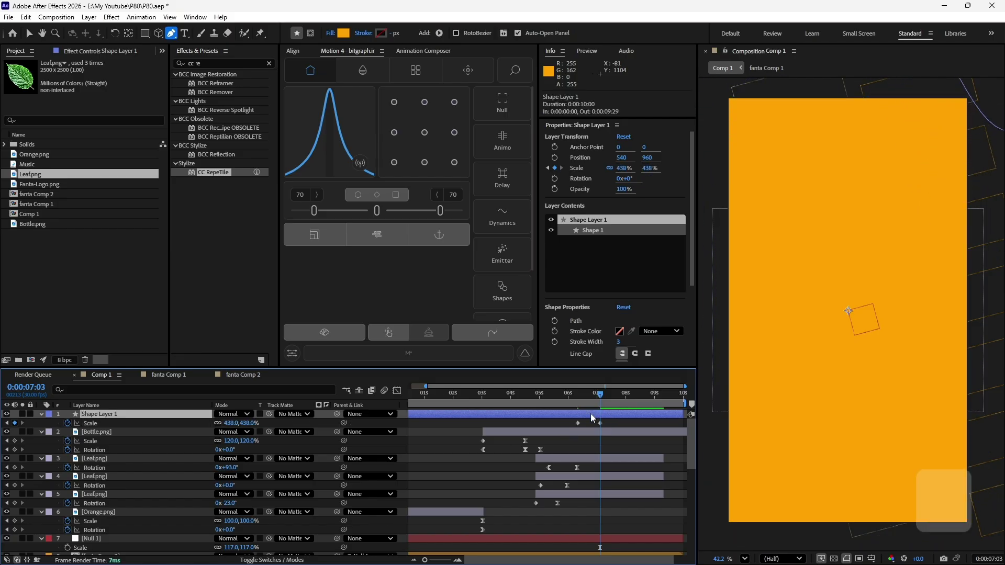
pyautogui.hotkey('ctrl', 'd')
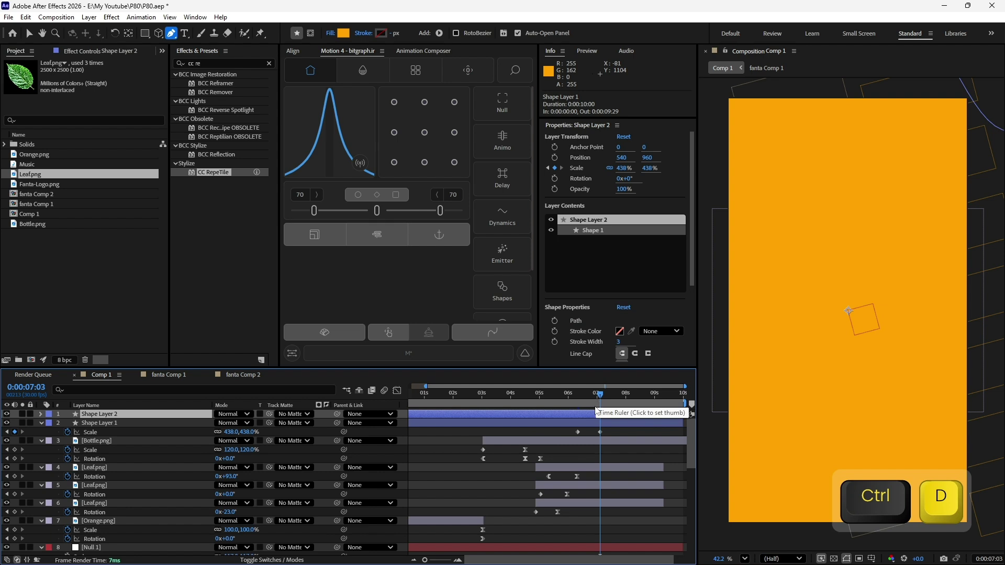
pyautogui.press('u')
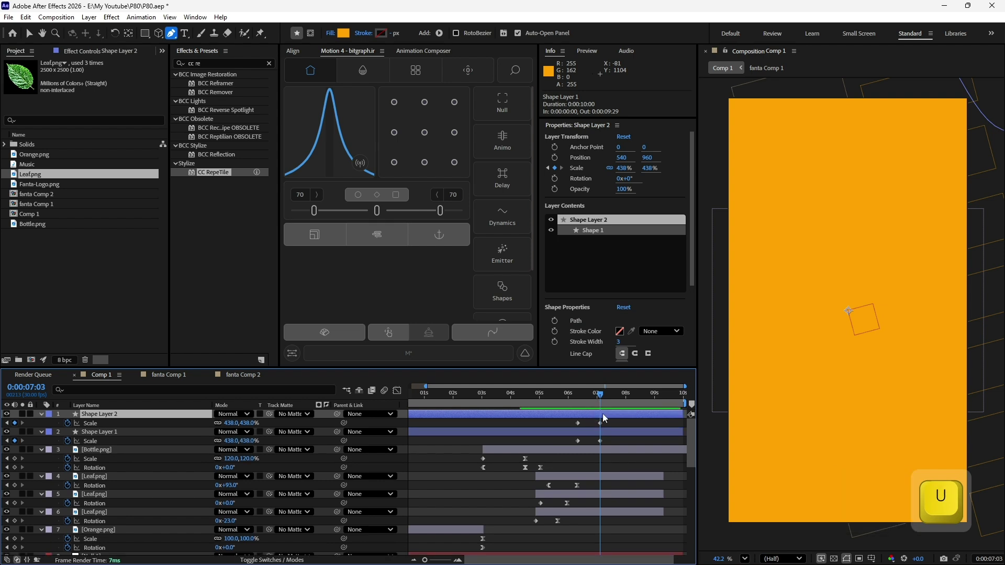
pyautogui.moveTo(603, 415); pyautogui.dragTo(564, 445)
pyautogui.press('F9')
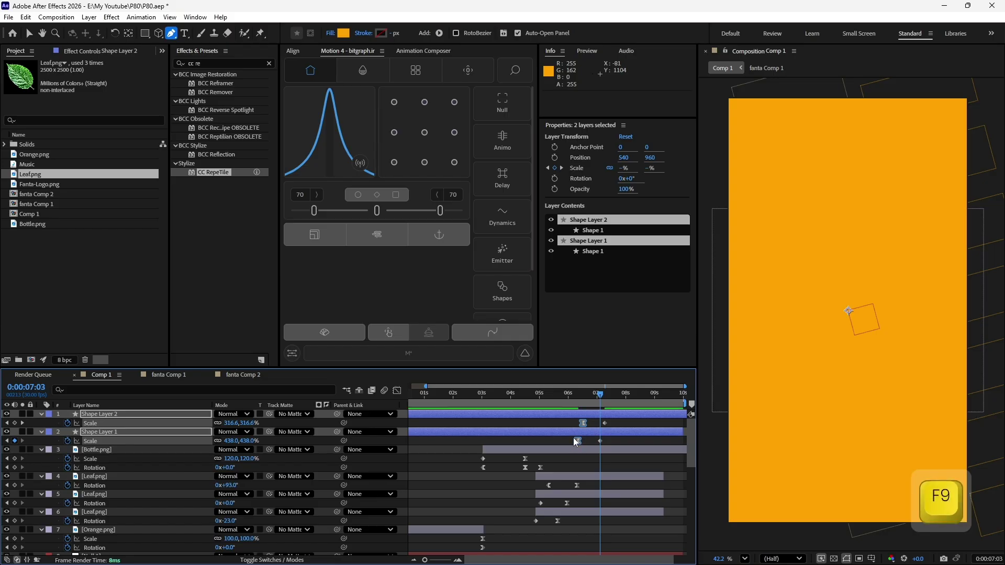
# - Set the duplicate blob's fill to white FFFFFF and preview the transition
pyautogui.click(548, 420)
pyautogui.click(548, 416)
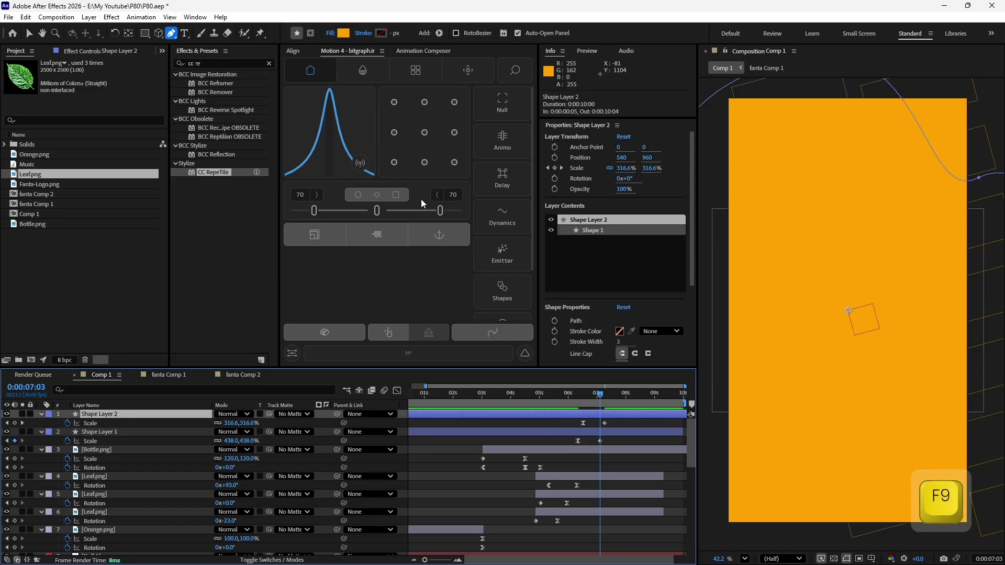
pyautogui.click(343, 33)
pyautogui.moveTo(383, 248); pyautogui.dragTo(340, 239)
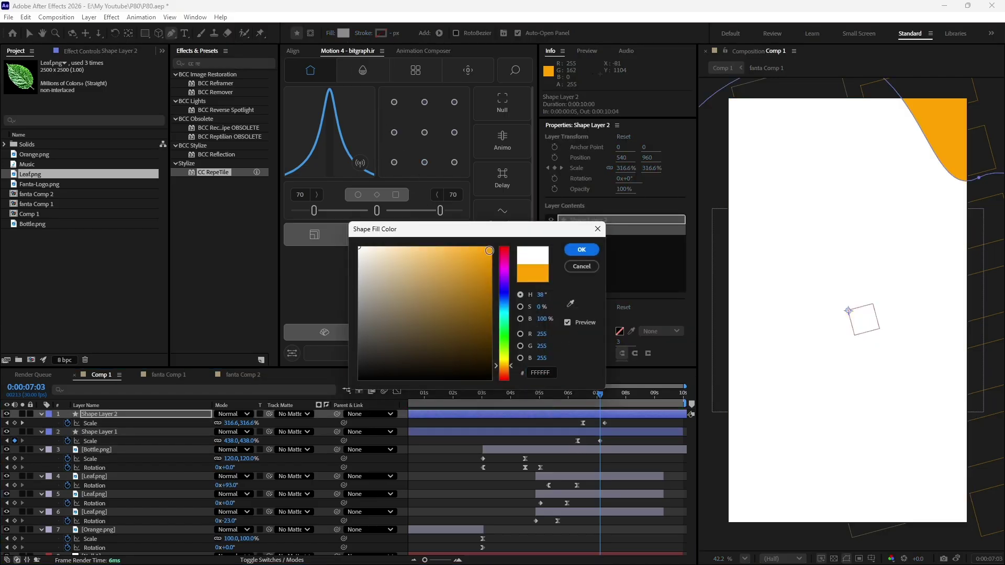
pyautogui.click(580, 250)
pyautogui.press('space')
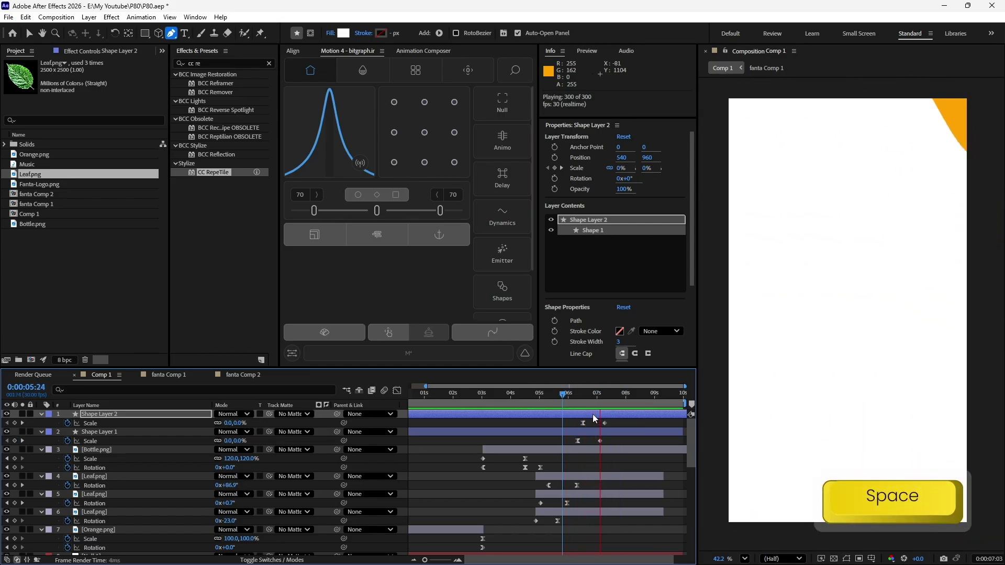
# - Move both blob layers' ending scale keyframes about 5 frames earlier and preview the faster growth
pyautogui.moveTo(611, 419); pyautogui.dragTo(595, 441)
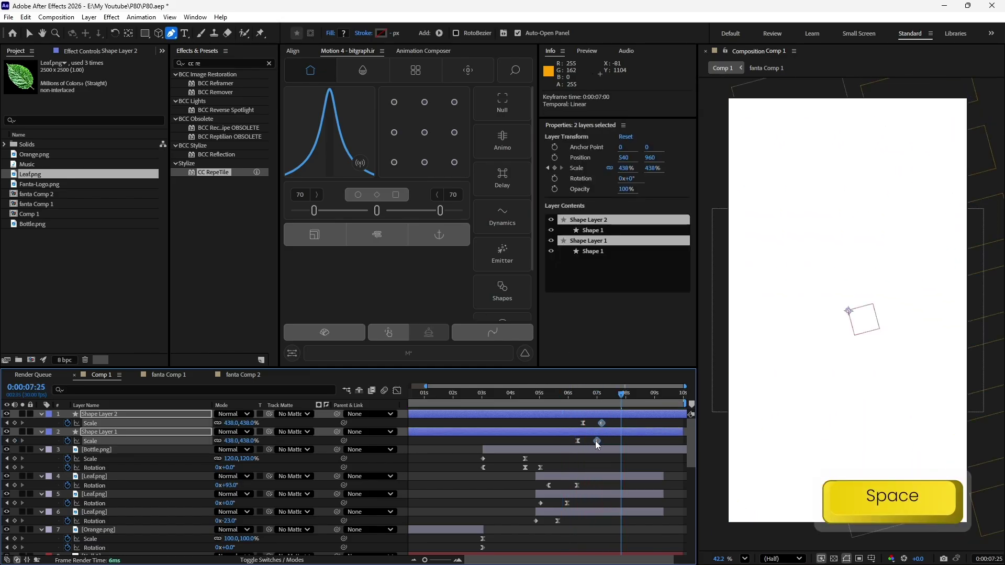
pyautogui.press('space')
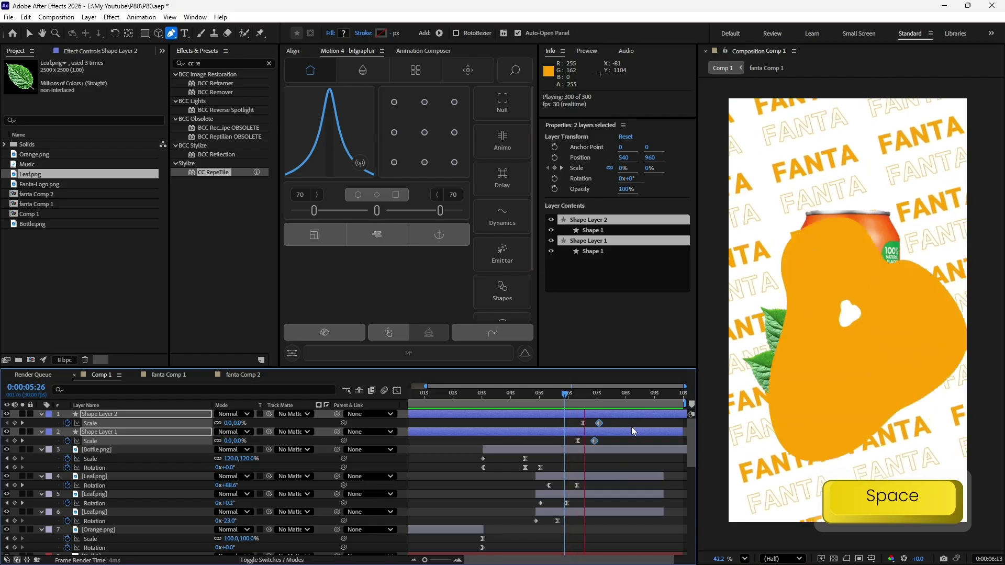
pyautogui.press('space')
# - Shift all scale keyframes of both blob layers about 8 frames later, preview the timing, and save the project
pyautogui.moveTo(603, 440); pyautogui.dragTo(568, 401)
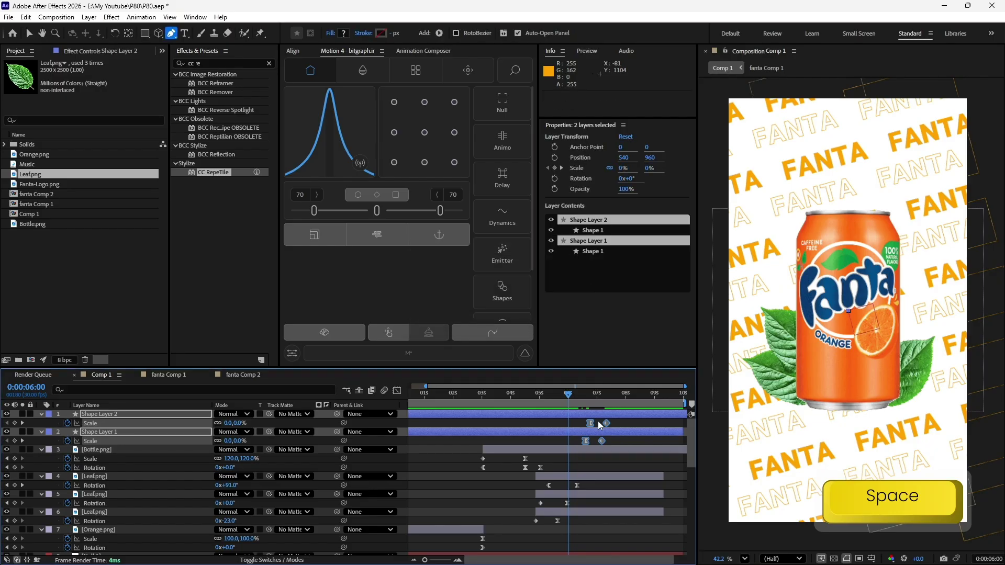
pyautogui.press('space')
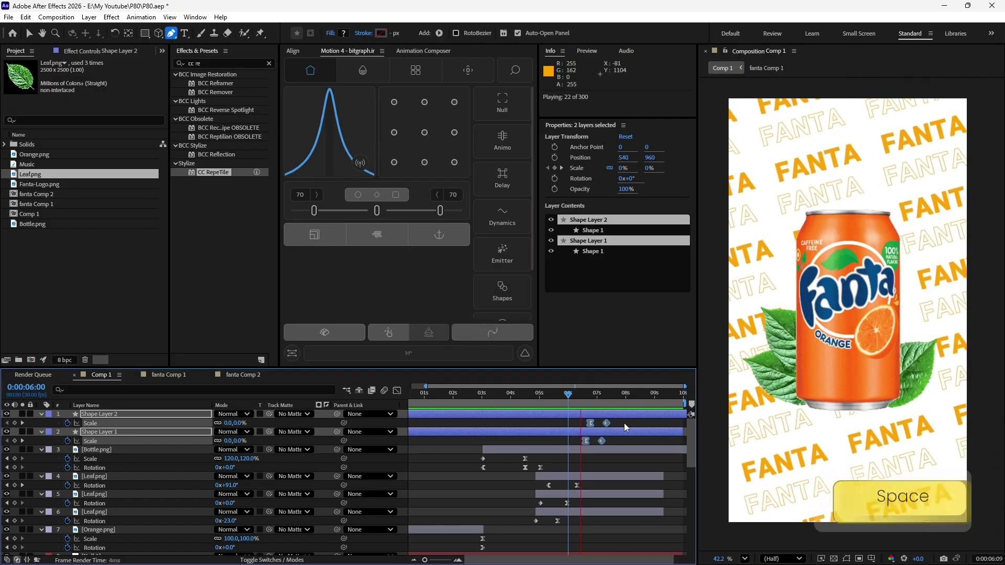
pyautogui.press('space')
pyautogui.click(621, 423)
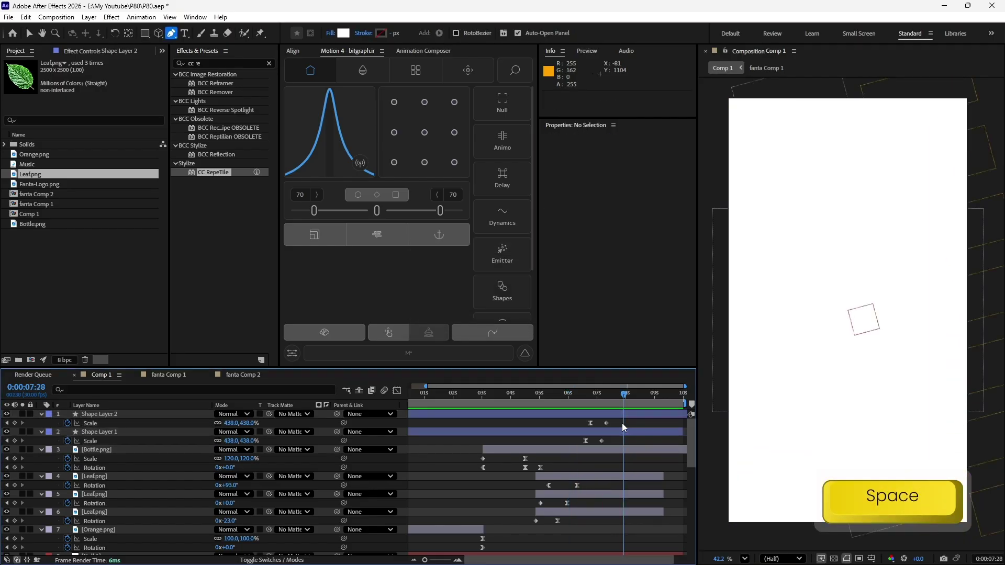
pyautogui.hotkey('ctrl', 's')
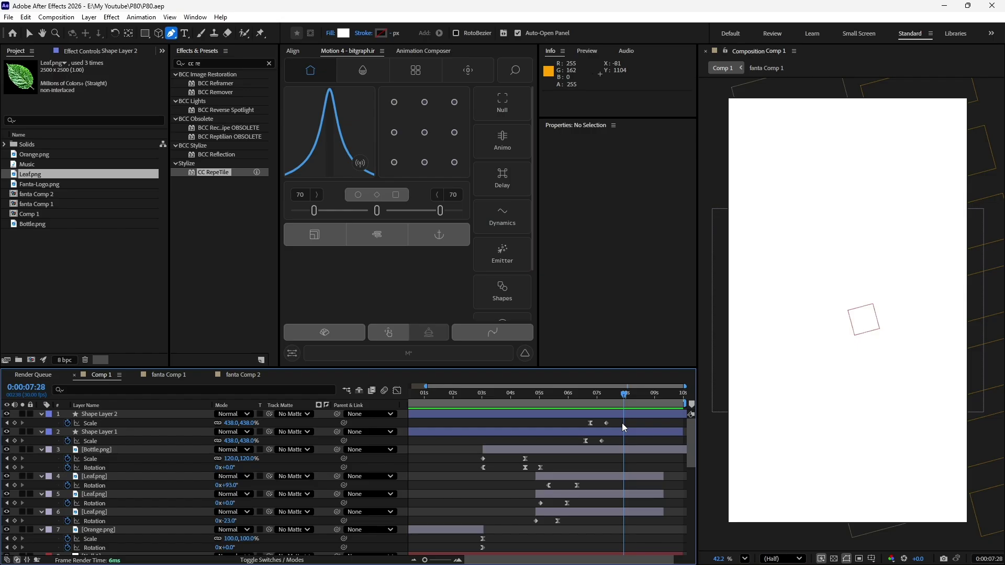
# - Add Fanta-Logo.png to the composition as the top layer and scale it to 26%
pyautogui.click(29, 224)
pyautogui.moveTo(30, 184); pyautogui.dragTo(853, 302)
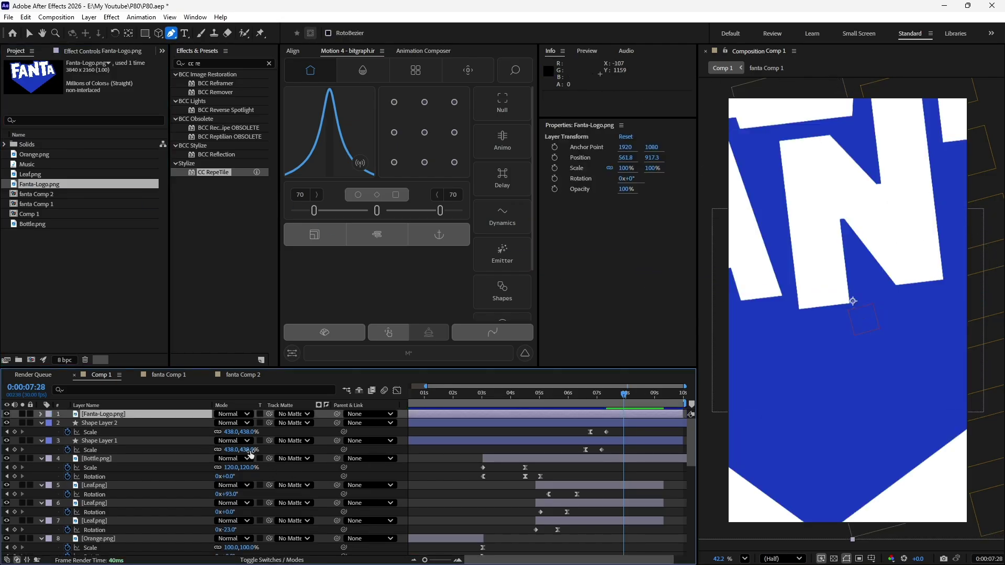
pyautogui.press('s')
pyautogui.moveTo(231, 423); pyautogui.dragTo(181, 415)
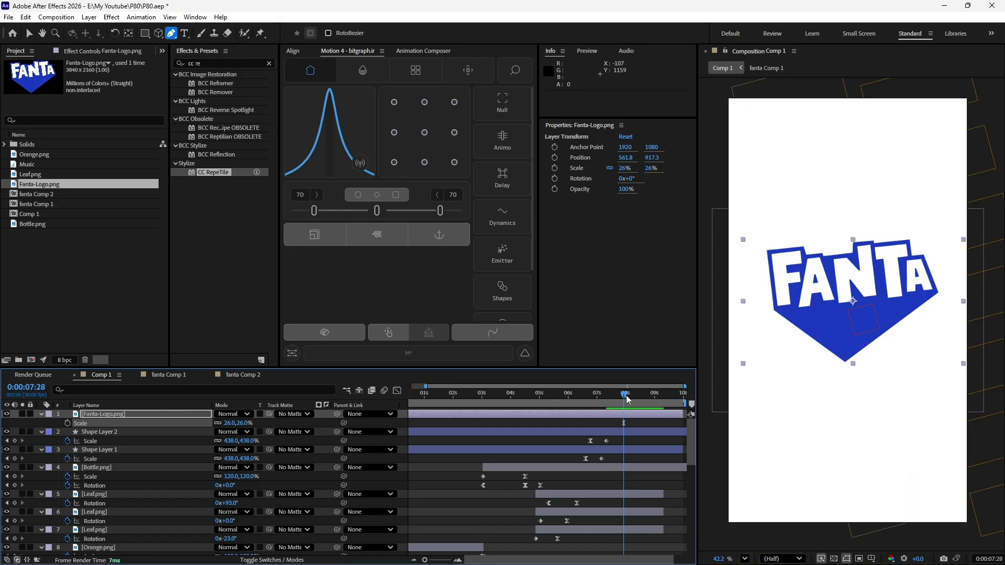
# - Go to 0:00:08:05 and move the Fanta logo's anchor point to the logo's bottom tip
pyautogui.moveTo(627, 397); pyautogui.dragTo(633, 399)
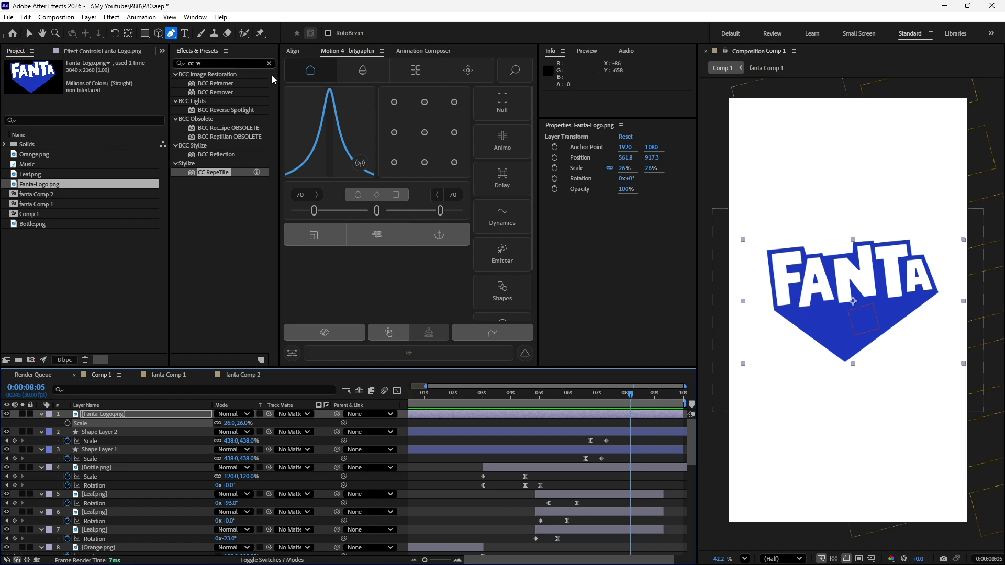
pyautogui.click(128, 33)
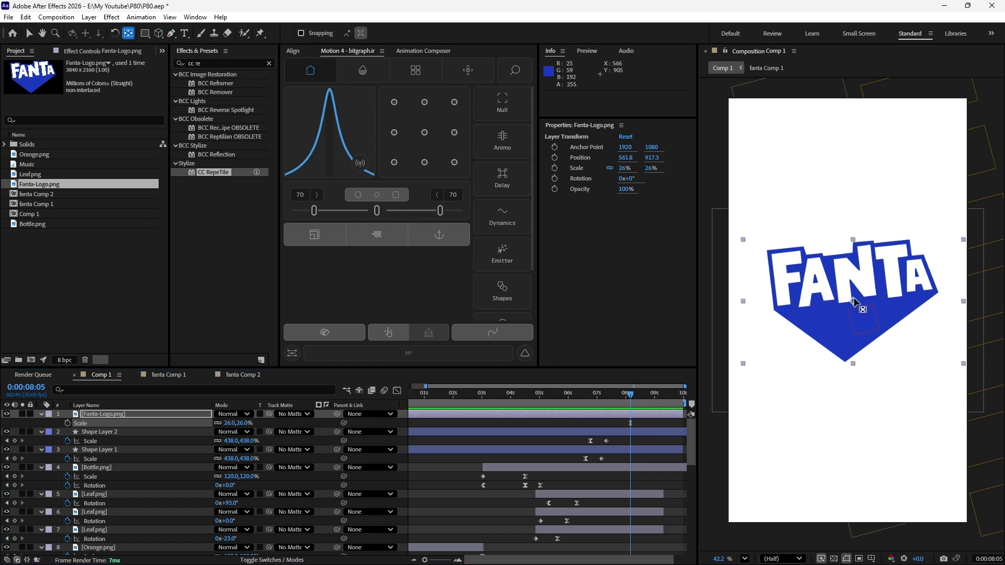
pyautogui.moveTo(855, 303); pyautogui.dragTo(848, 361)
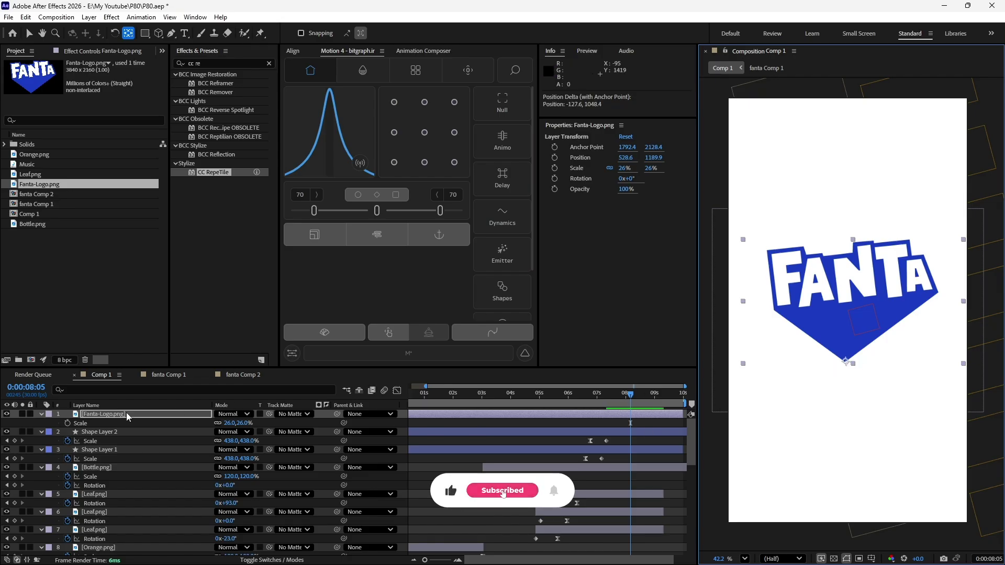
# - Keyframe the logo's scale at 26% at 0:00:08:05 and at 0% at 0:00:07:10
pyautogui.click(67, 423)
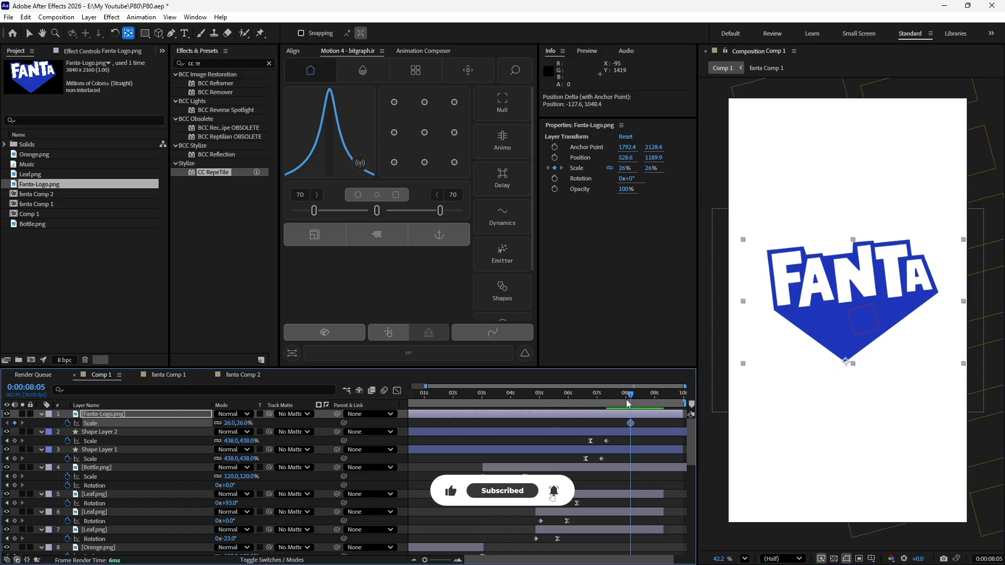
pyautogui.moveTo(617, 402); pyautogui.dragTo(607, 404)
pyautogui.press('shift')
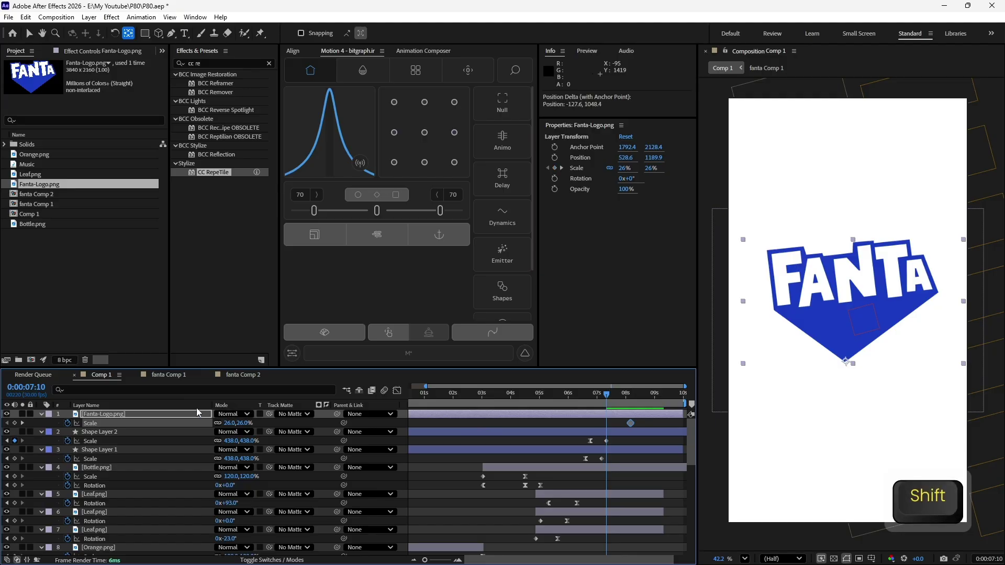
pyautogui.click(233, 423)
pyautogui.write('0')
pyautogui.press('Return')
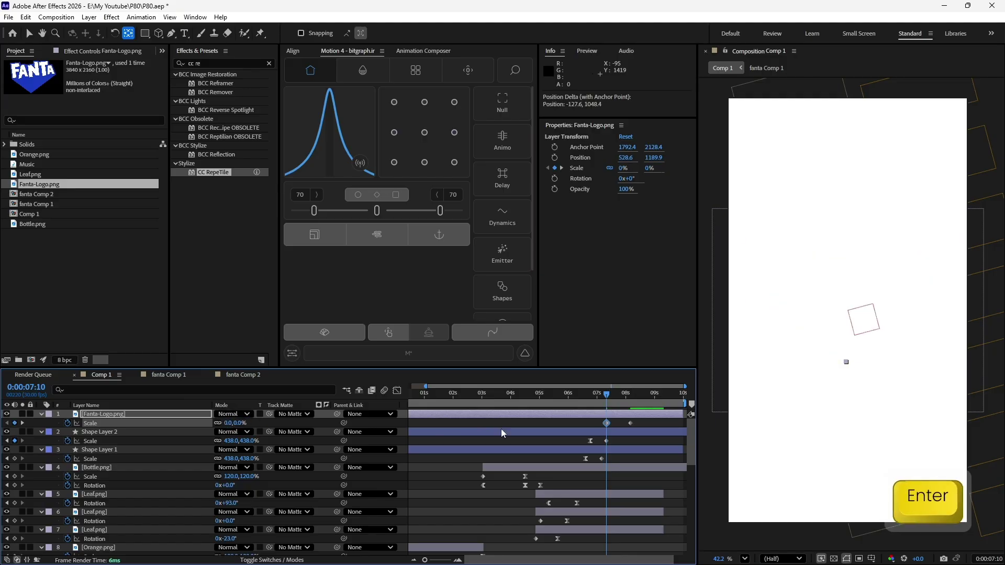
# - Add a 26% scale keyframe for the logo at 0:00:08:11 and raise the 0:00:08:05 keyframe to 29%
pyautogui.click(628, 424)
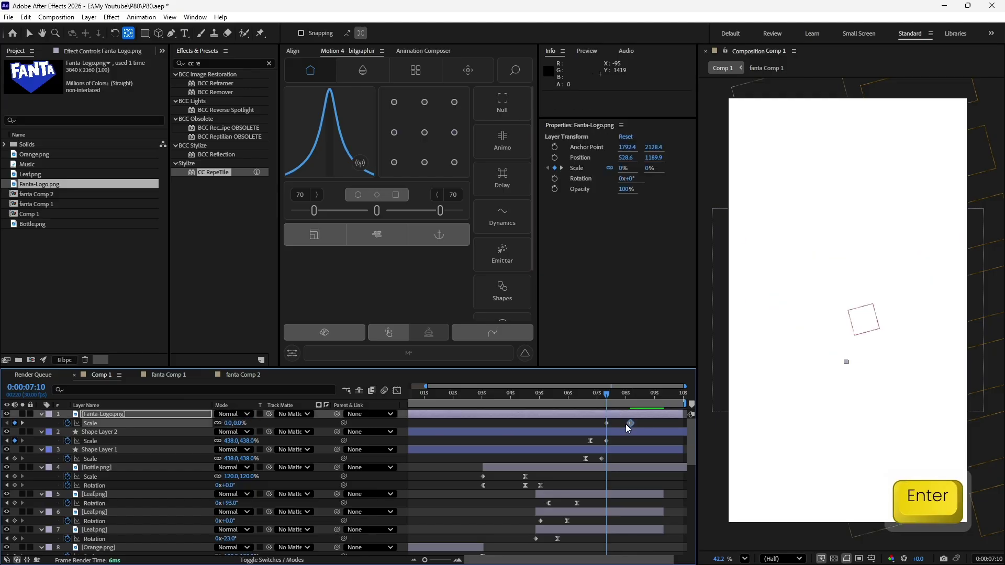
pyautogui.moveTo(629, 396); pyautogui.dragTo(638, 402)
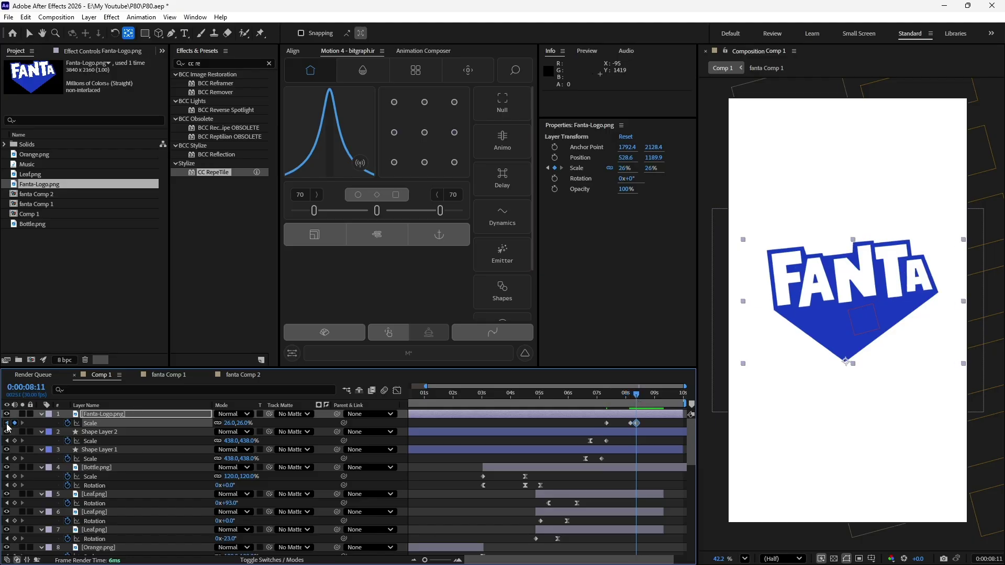
pyautogui.click(7, 423)
pyautogui.click(232, 423)
pyautogui.write('29')
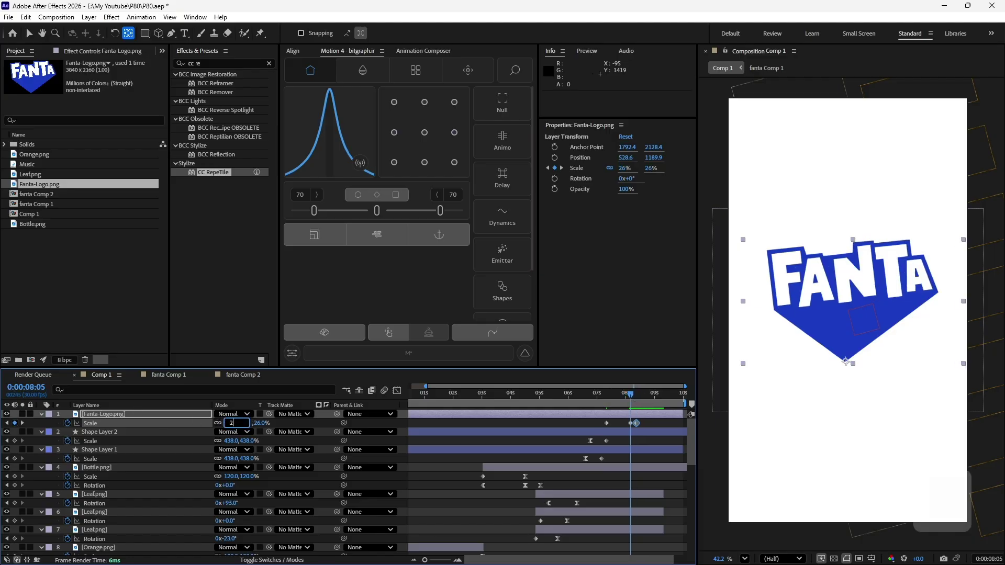
pyautogui.press('Return')
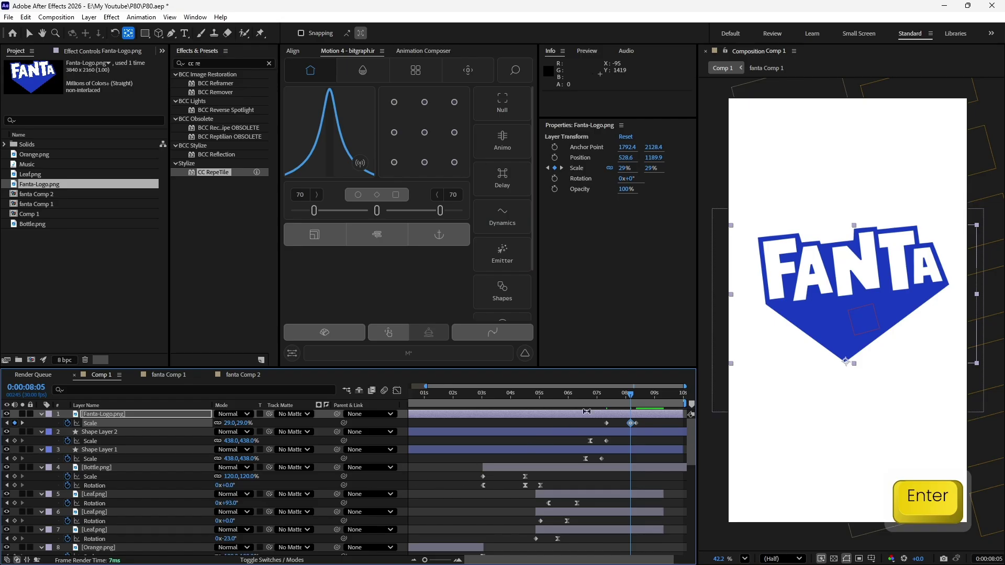
# - Keyframe the logo's scale at 27% at 0:00:08:16 and preview the logo's bounce
pyautogui.moveTo(631, 399); pyautogui.dragTo(643, 406)
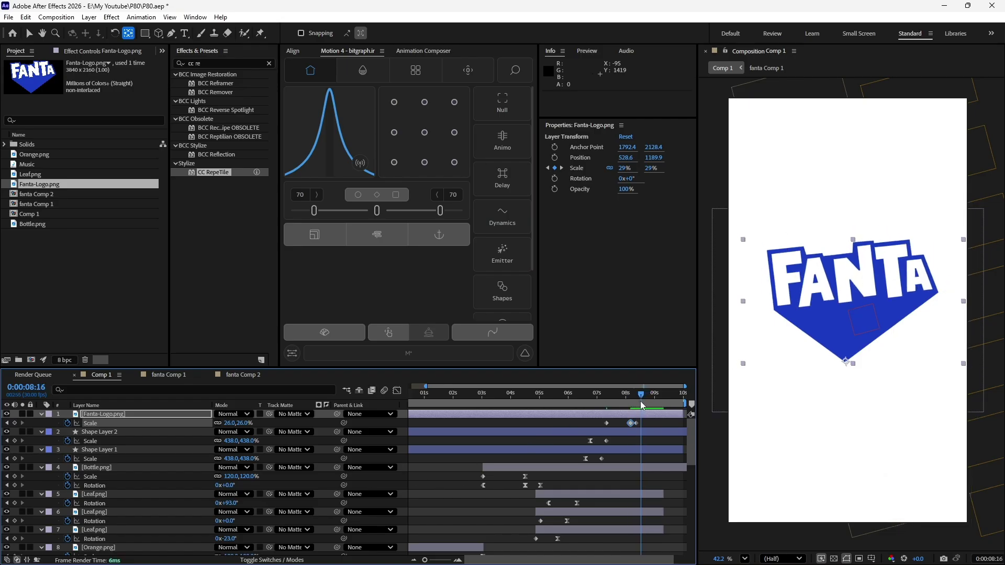
pyautogui.click(233, 423)
pyautogui.write('27')
pyautogui.press('Return')
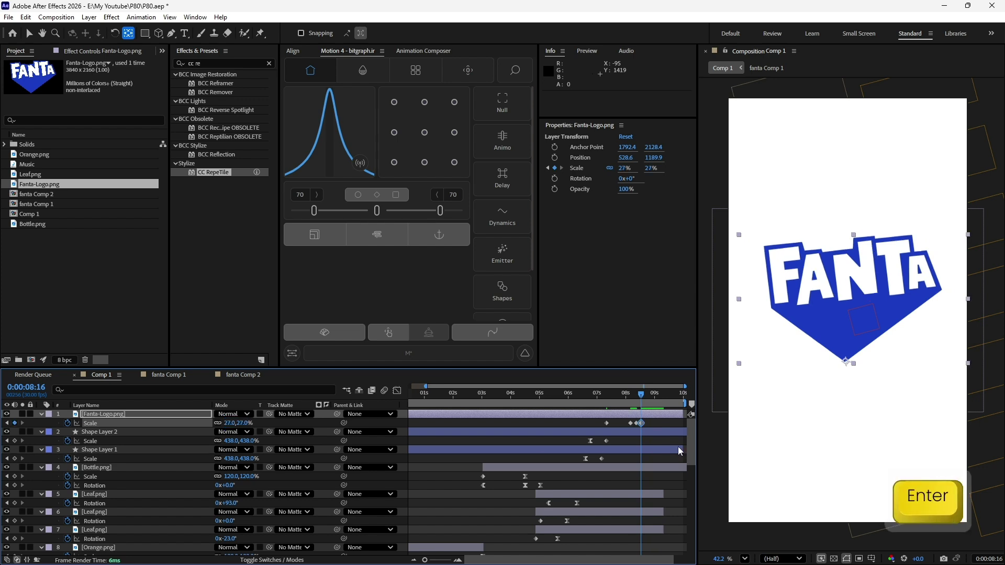
pyautogui.press('space')
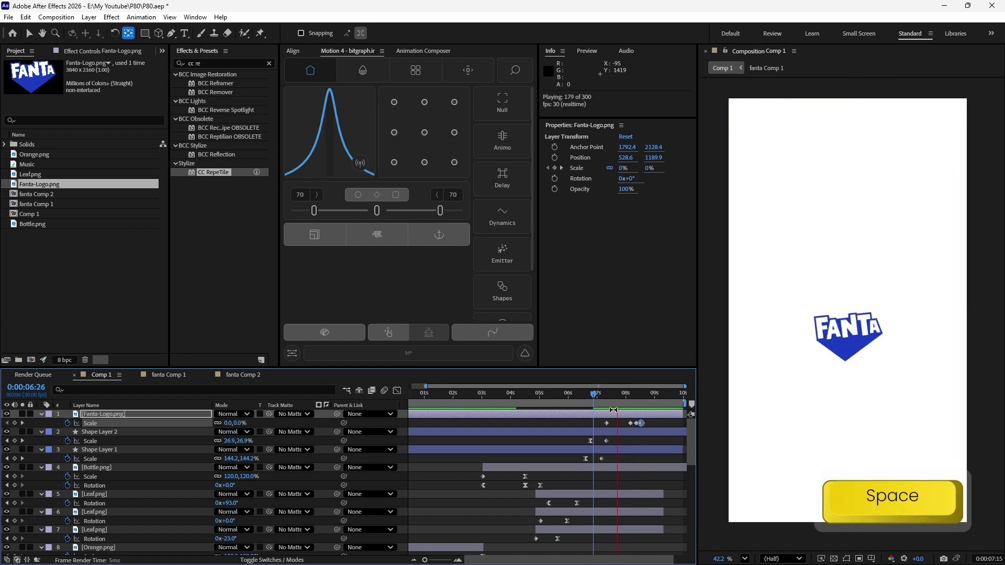
# - Tighten the logo's bounce by moving its last two scale keyframes to 0:00:08:10 and 0:00:08:13
pyautogui.press('space')
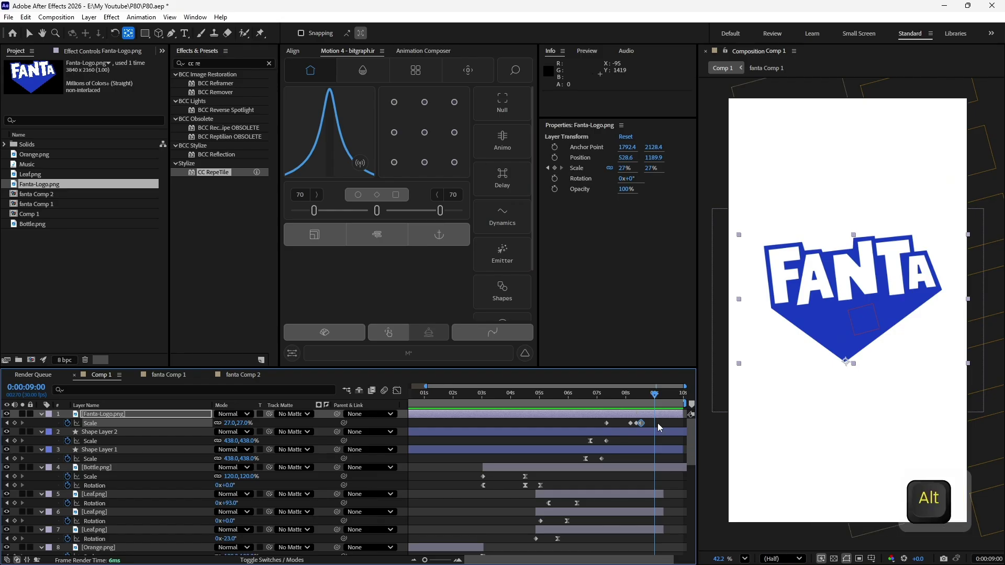
pyautogui.scroll(3, 658, 423)
pyautogui.scroll(3, 651, 423)
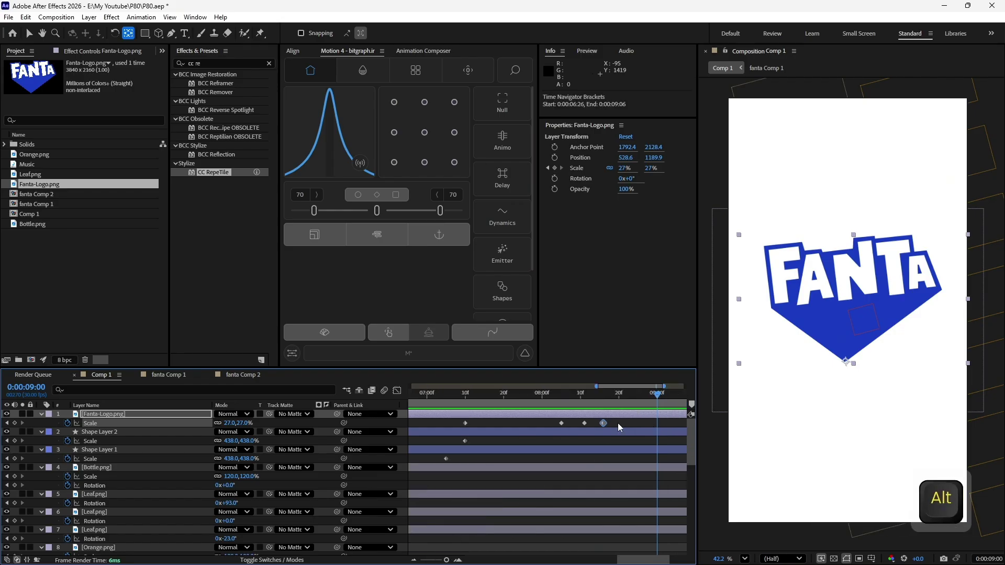
pyautogui.click(582, 424)
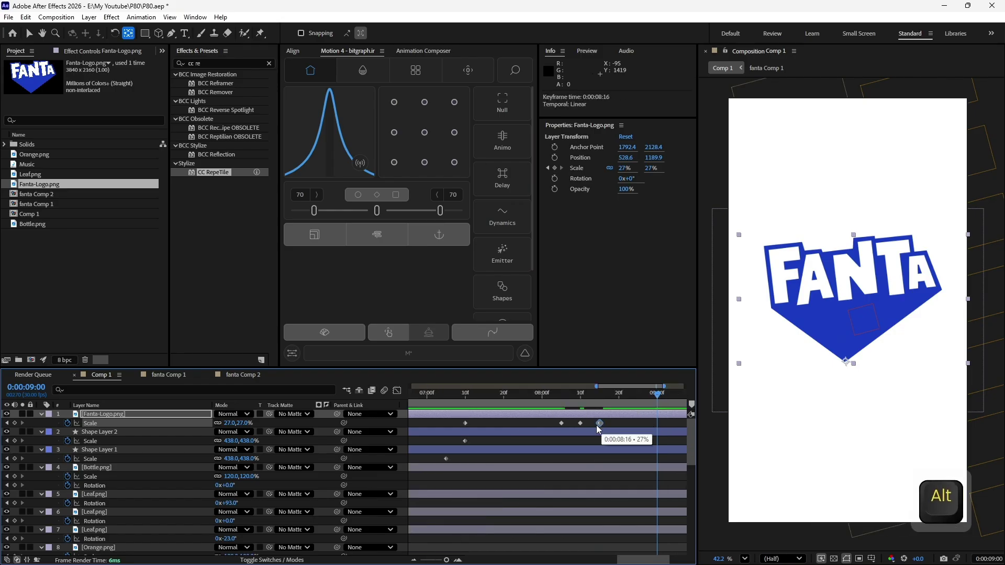
pyautogui.moveTo(597, 425); pyautogui.dragTo(592, 425)
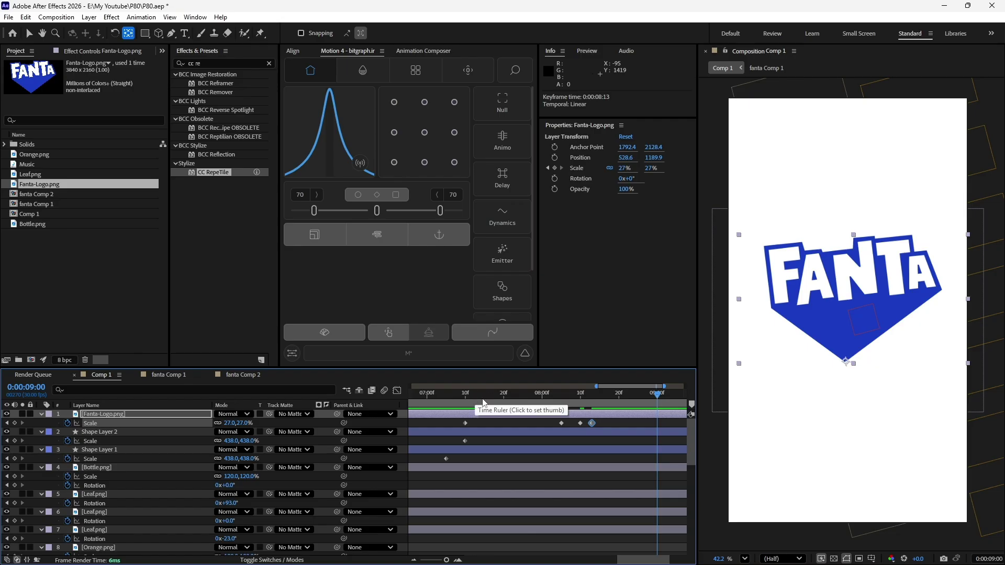
# - Apply Easy Ease to the logo's 0:00:07:10 scale keyframe and raise its outgoing speed influence to about 76%
pyautogui.click(465, 423)
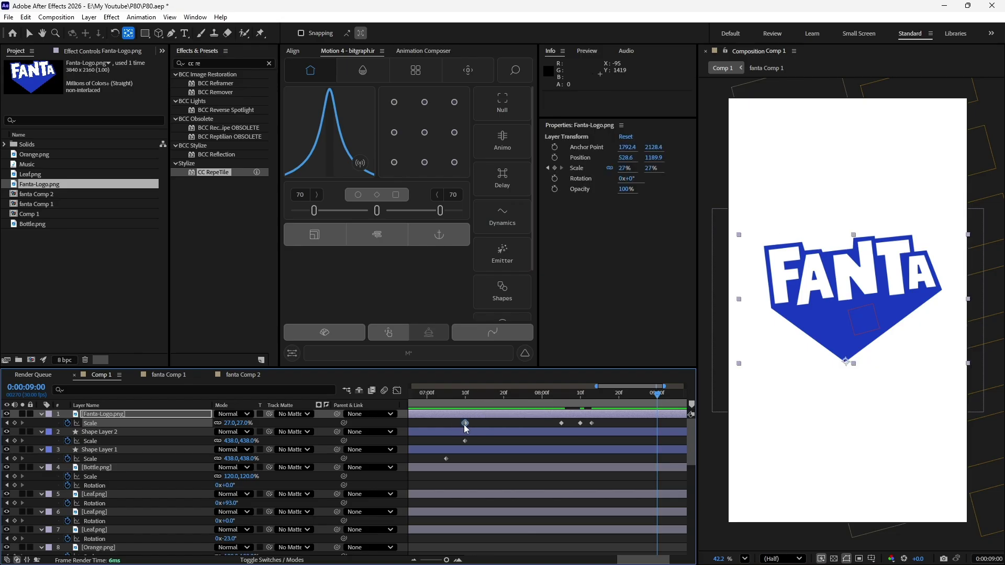
pyautogui.press('F9')
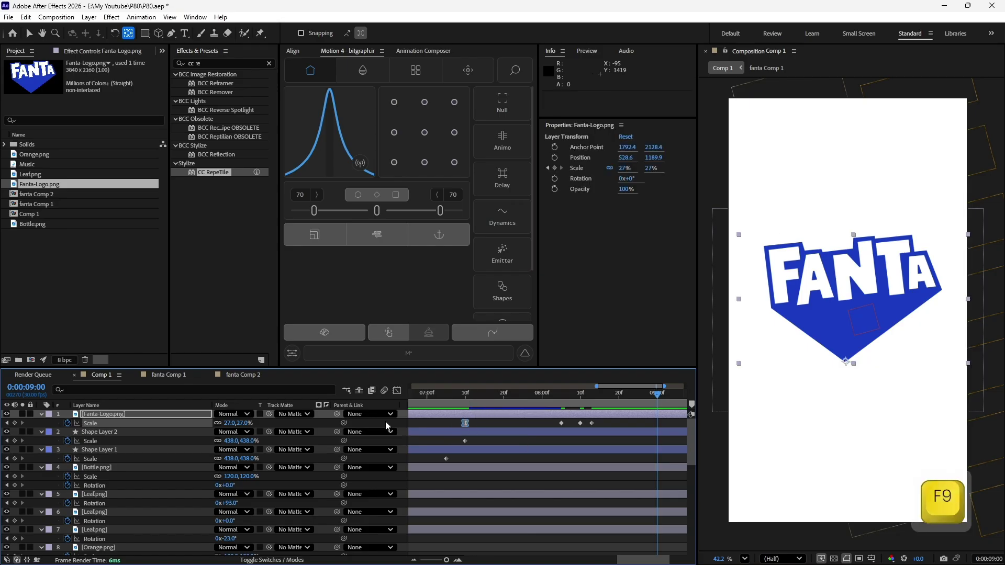
pyautogui.click(397, 390)
pyautogui.moveTo(484, 496); pyautogui.dragTo(501, 498)
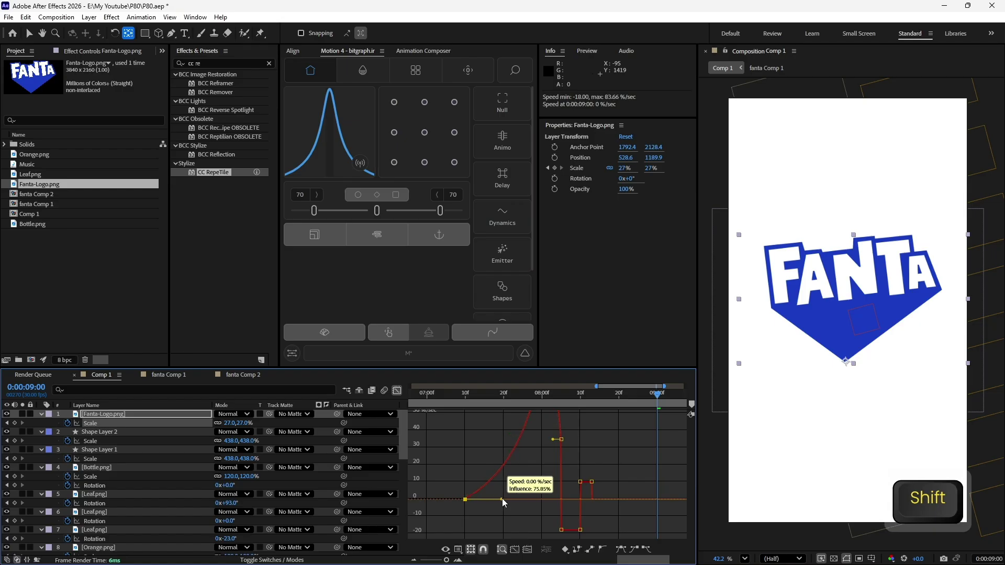
# - Try a sharper speed peak into the logo's 0:00:08:05 scale keyframe, then undo it after previewing
pyautogui.moveTo(555, 475); pyautogui.dragTo(558, 411)
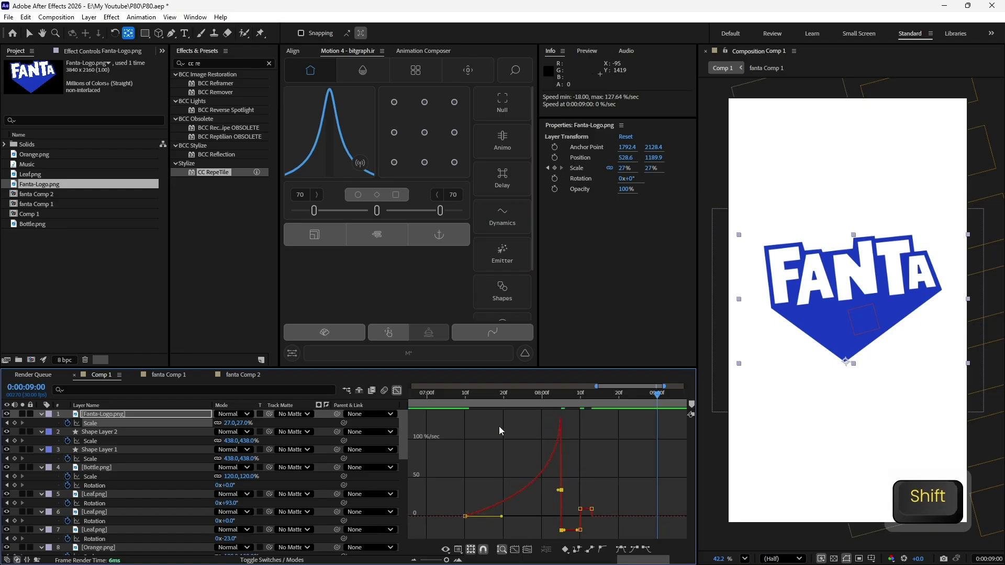
pyautogui.click(397, 391)
pyautogui.scroll(-3, 498, 445)
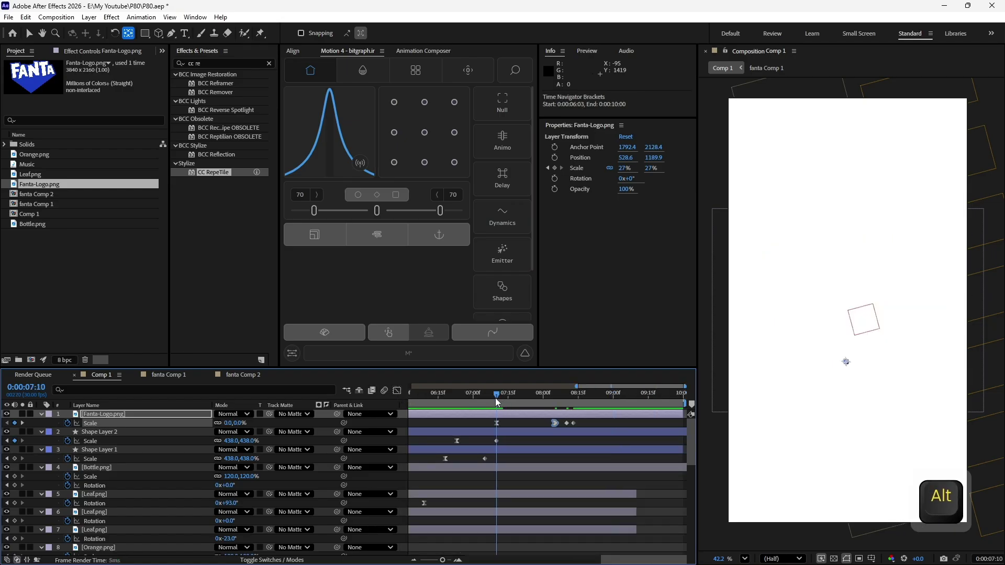
pyautogui.press('space')
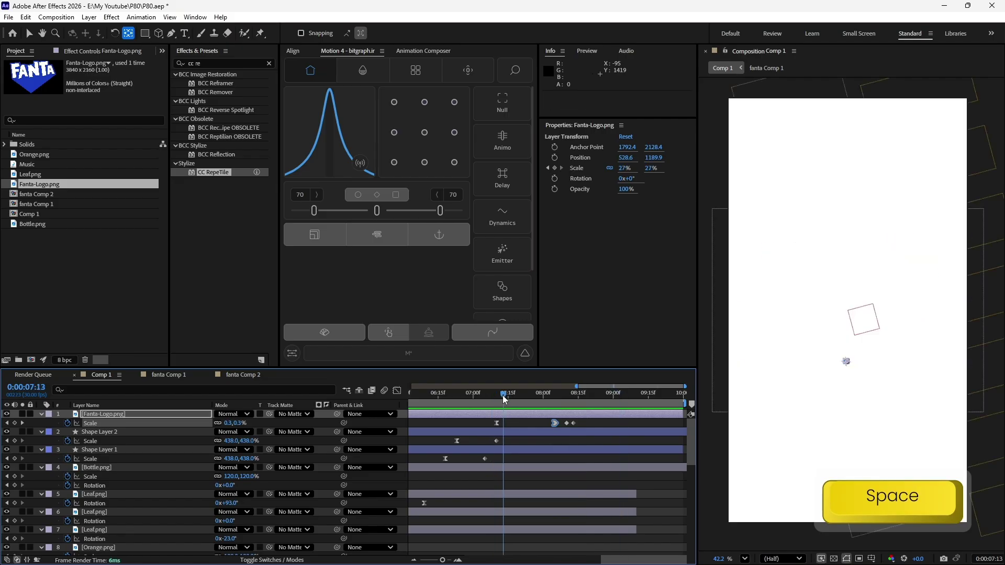
pyautogui.press('space')
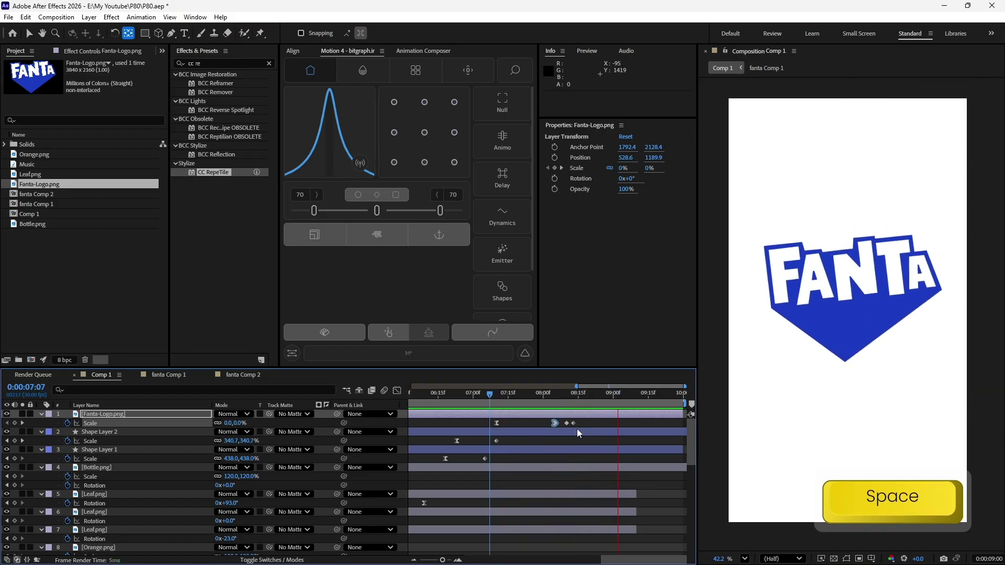
pyautogui.click(398, 392)
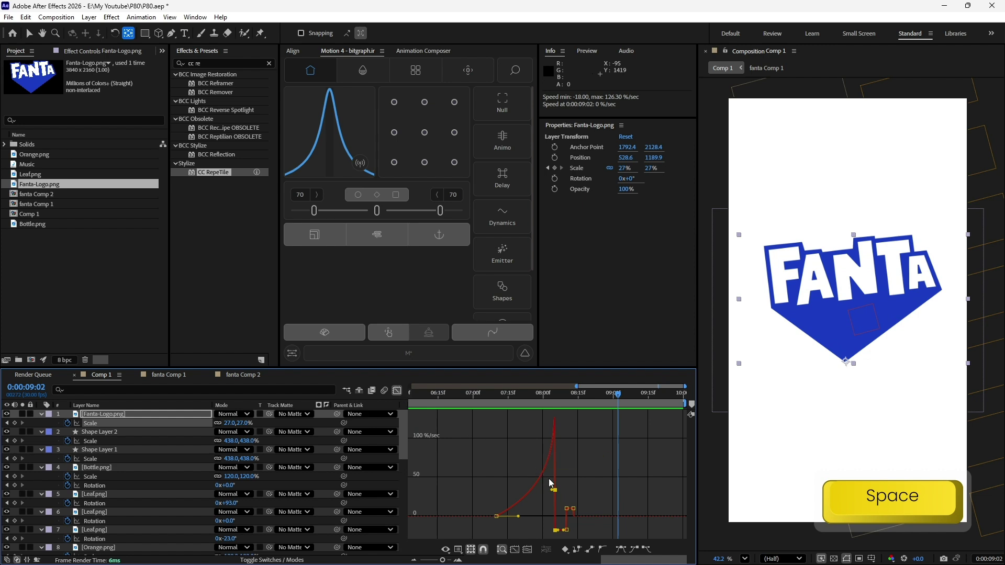
pyautogui.hotkey('ctrl', 'z')
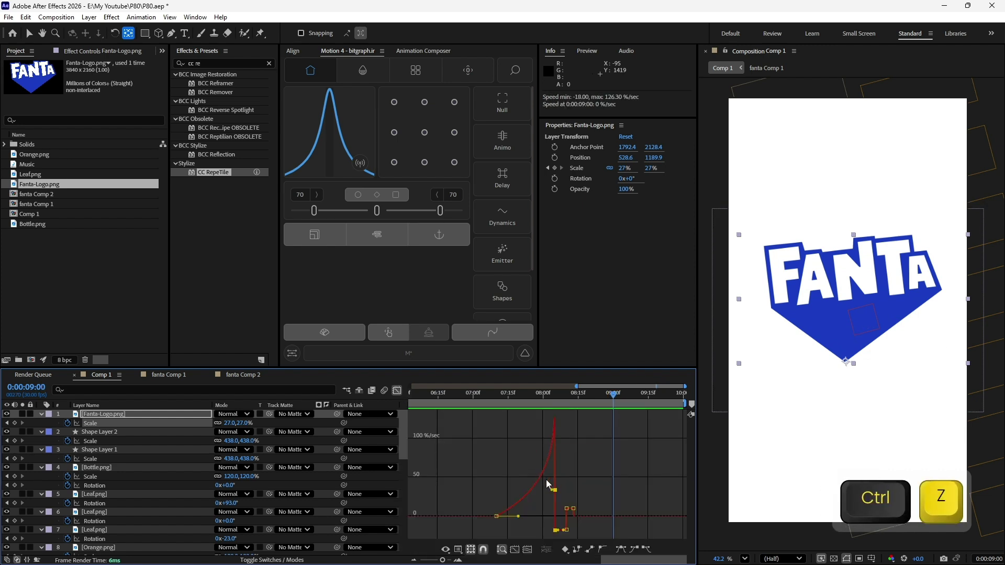
pyautogui.hotkey('ctrl', 'z')
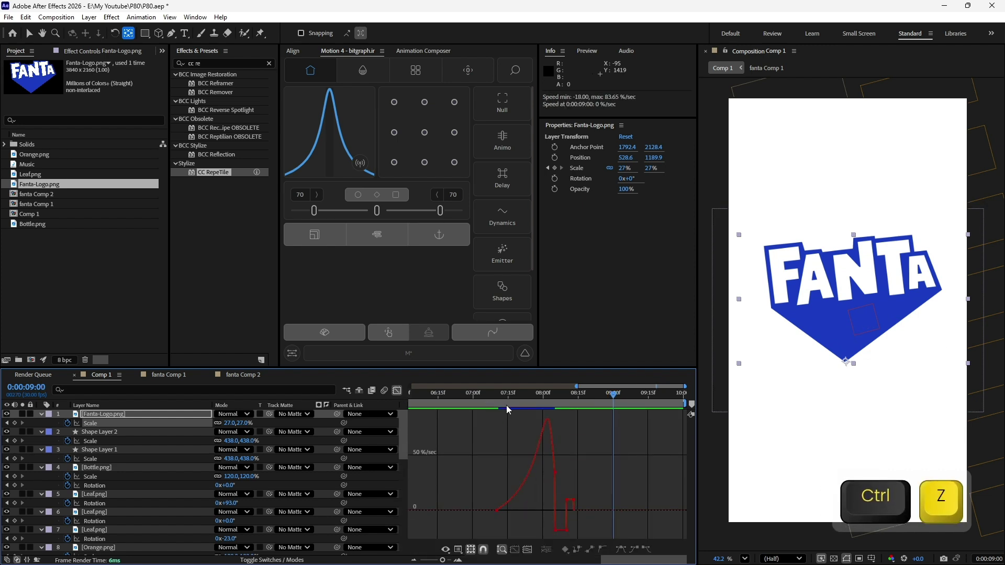
# - Preview the logo's scale-in from 0:00:07:07 and return to the keyframe view of the timeline
pyautogui.moveTo(507, 405); pyautogui.dragTo(490, 398)
pyautogui.click(555, 473)
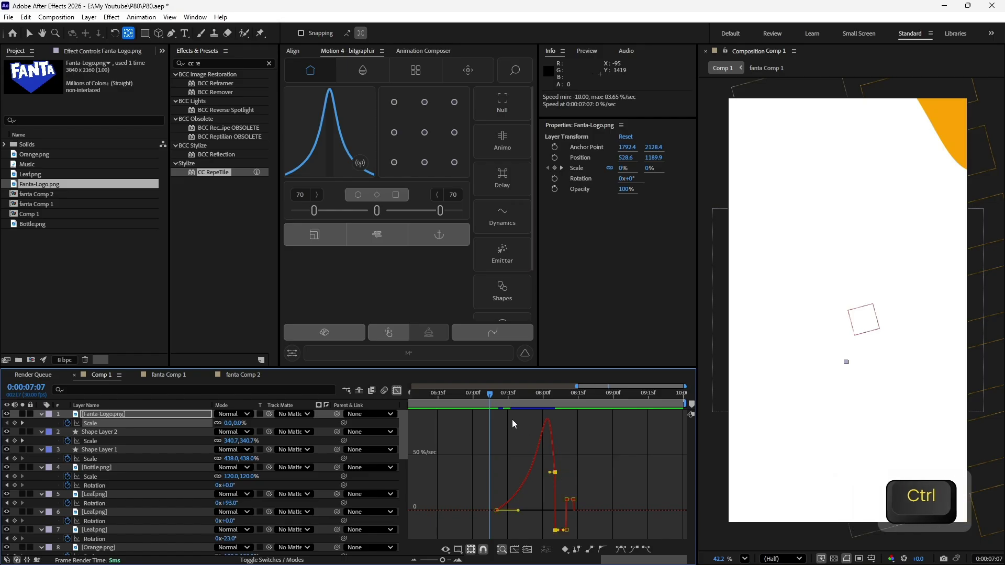
pyautogui.press('space')
pyautogui.press('space')
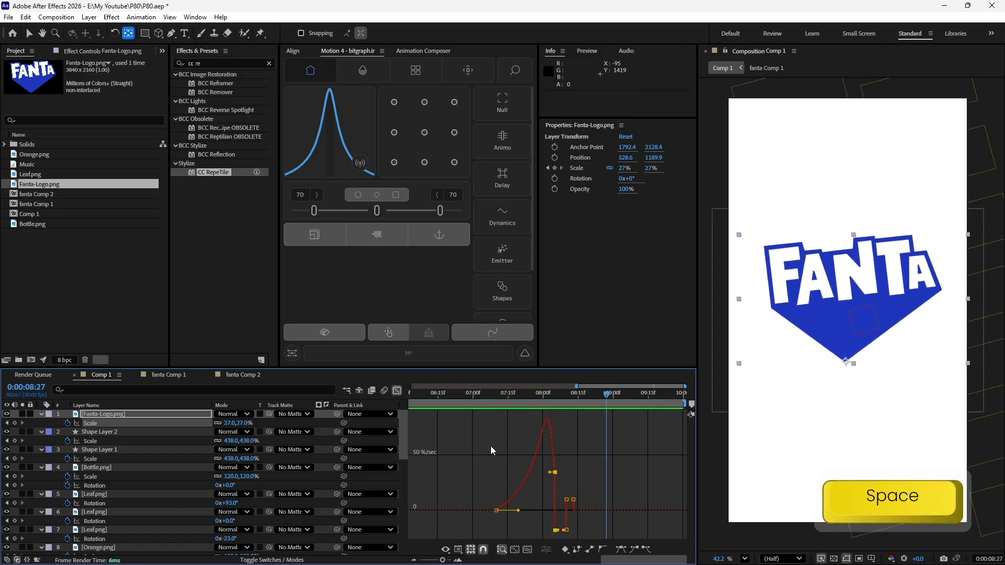
pyautogui.click(397, 390)
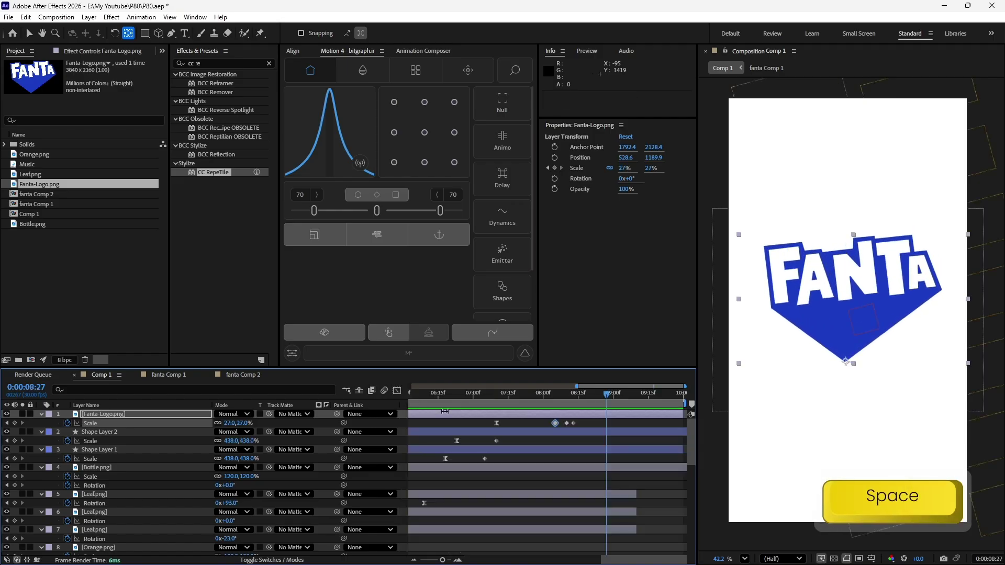
# - Fit the composition to the viewer and preview the full animation
pyautogui.click(744, 561)
pyautogui.click(761, 356)
pyautogui.press('space')
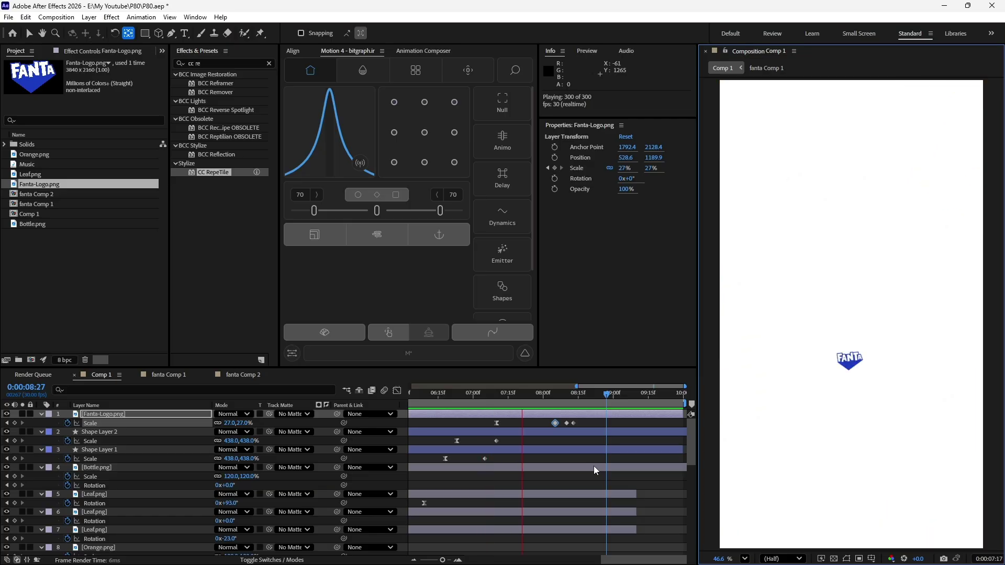
pyautogui.press('space')
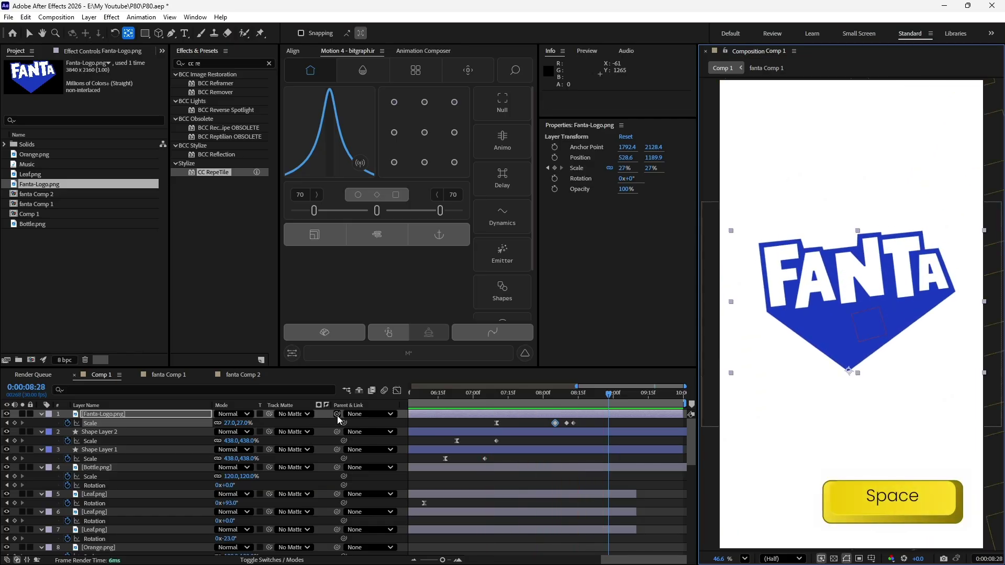
# - Enable motion blur for the Fanta logo, both shape layers, the bottle, the leaves and the orange
pyautogui.click(272, 560)
pyautogui.click(258, 414)
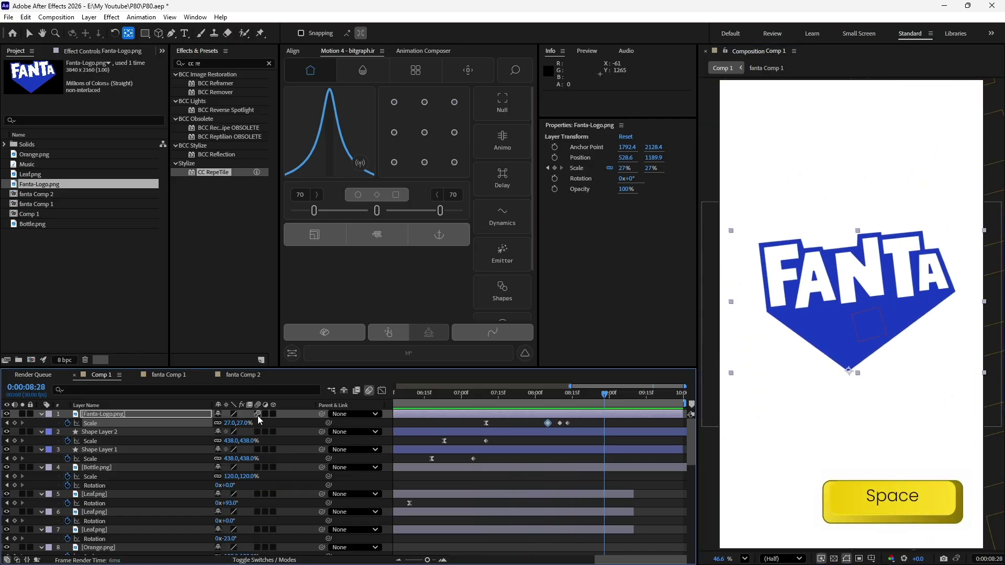
pyautogui.scroll(-5, 567, 443)
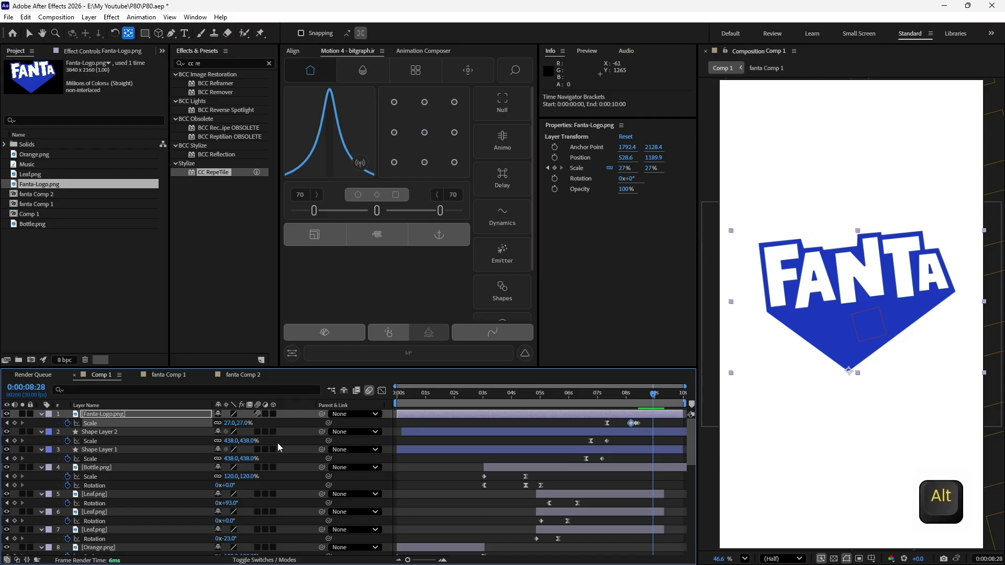
pyautogui.scroll(-5, 264, 547)
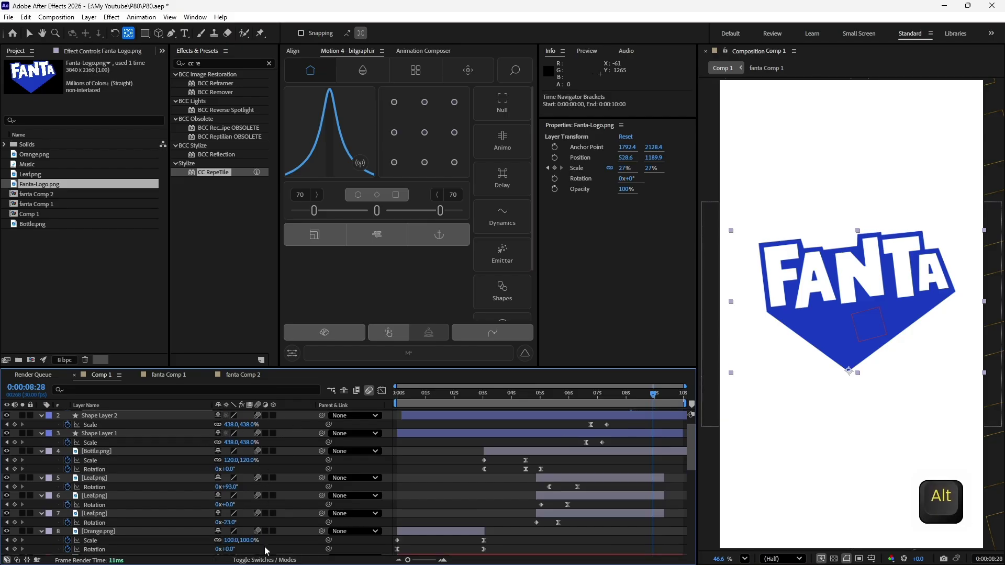
pyautogui.press('F2')
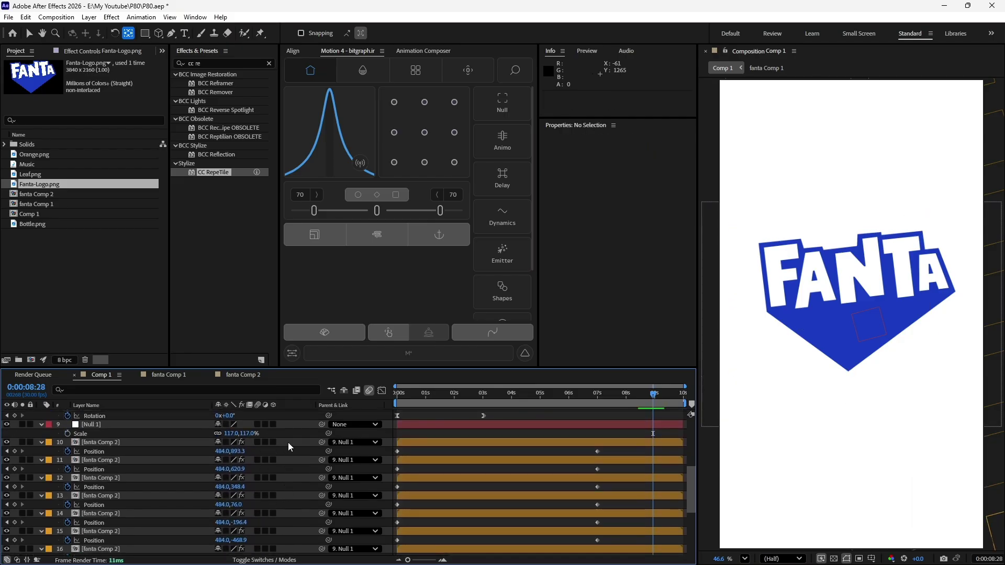
# - Clear the layer selection and preview the whole animation with motion blur
pyautogui.click(143, 425)
pyautogui.hotkey('ctrl', 'a')
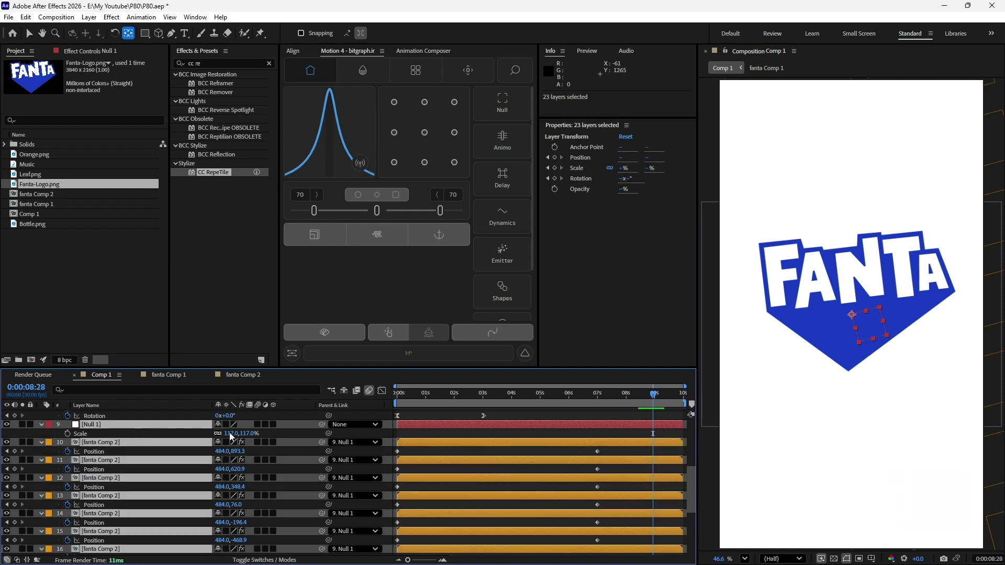
pyautogui.press('F2')
pyautogui.scroll(5, 287, 432)
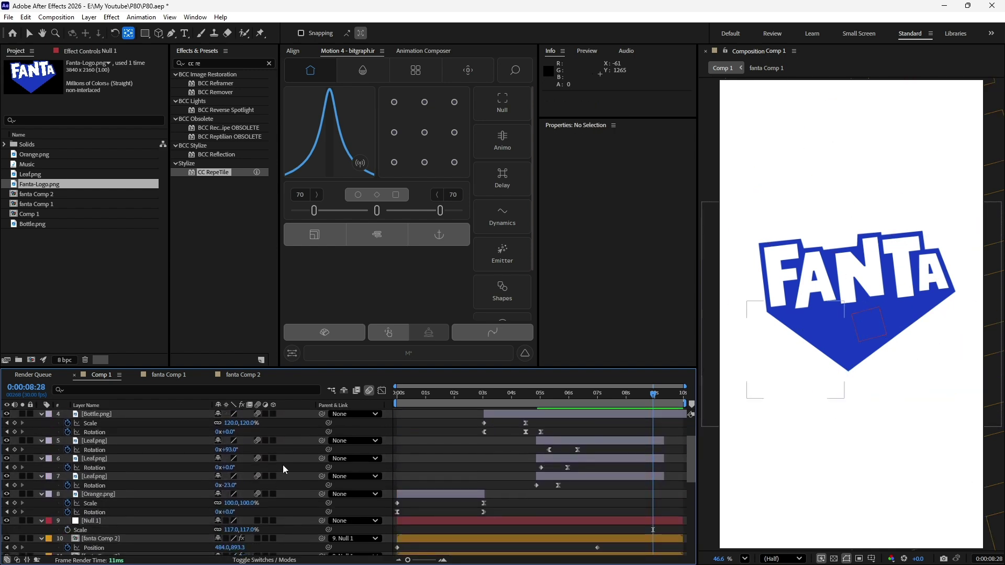
pyautogui.scroll(3, 278, 468)
pyautogui.press('KP_0')
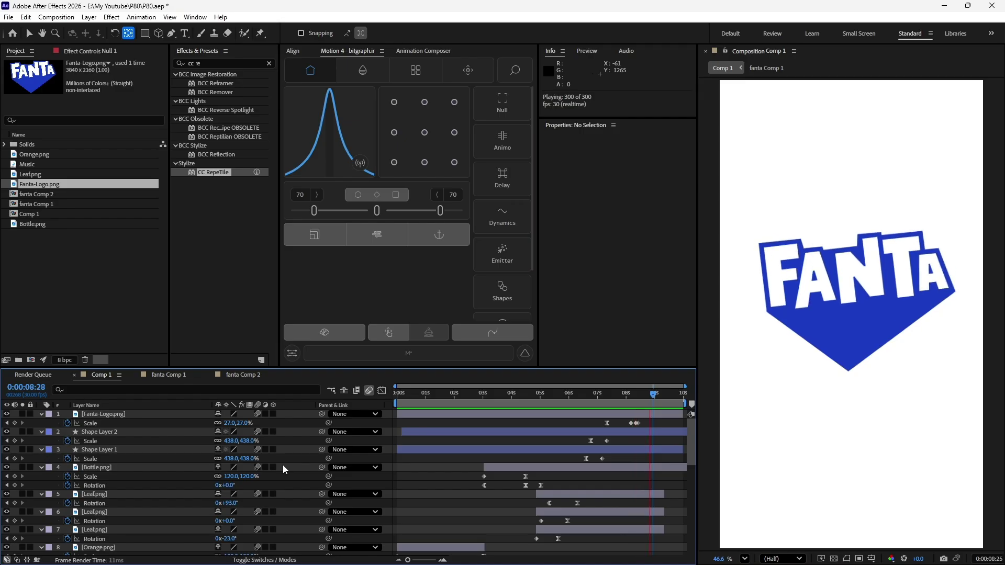
pyautogui.press('space')
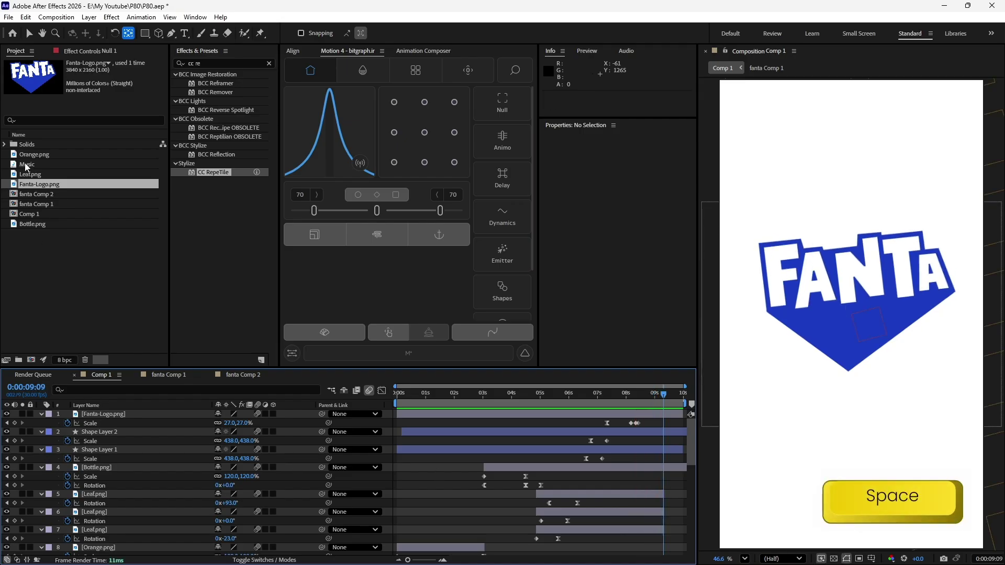
# - Add the Music file as Comp 1's top layer starting at 0:00:00:00 and preview the animation with sound
pyautogui.moveTo(30, 166); pyautogui.dragTo(429, 457)
pyautogui.click(28, 34)
pyautogui.press('shift')
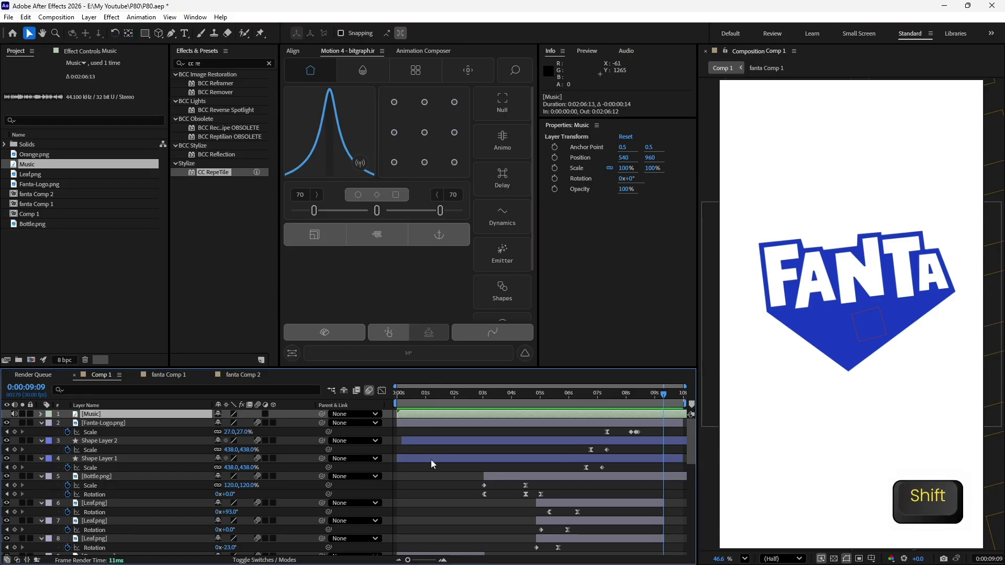
pyautogui.press('KP_0')
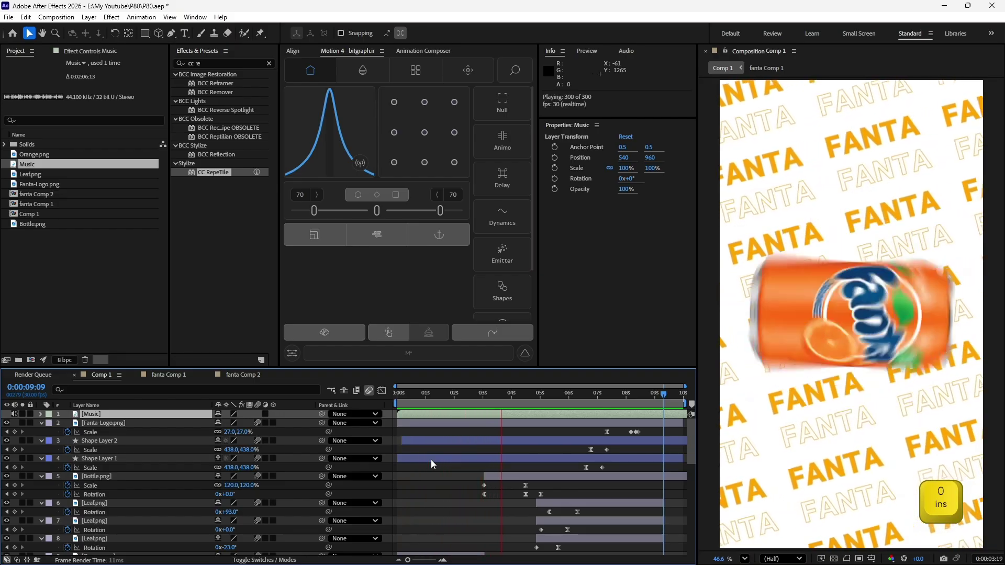
pyautogui.press('space')
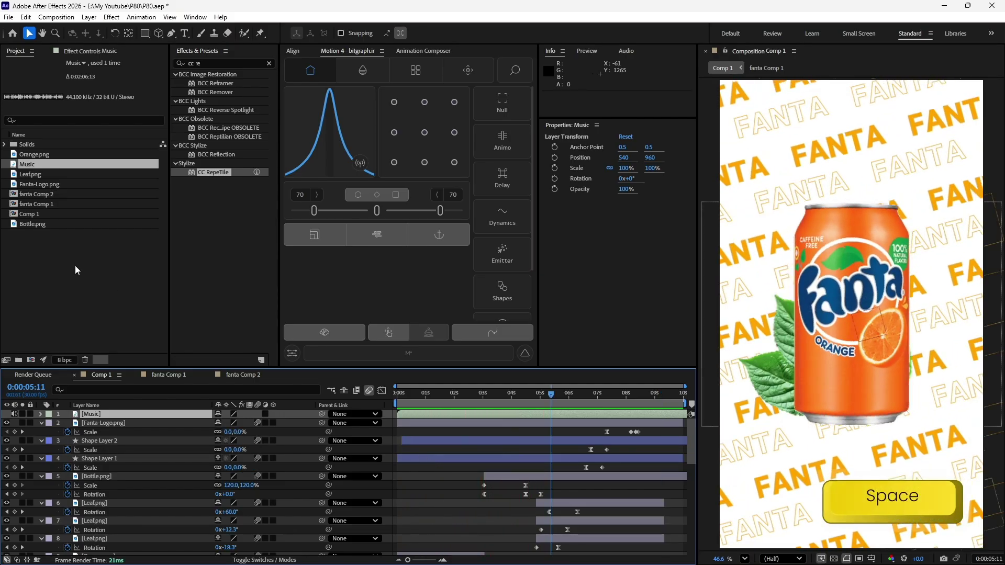
# - Add the Soft Slide 02 - Short 02.wav sound effect for the leaves, starting at 0:00:05:02, and preview it
pyautogui.click(37, 156)
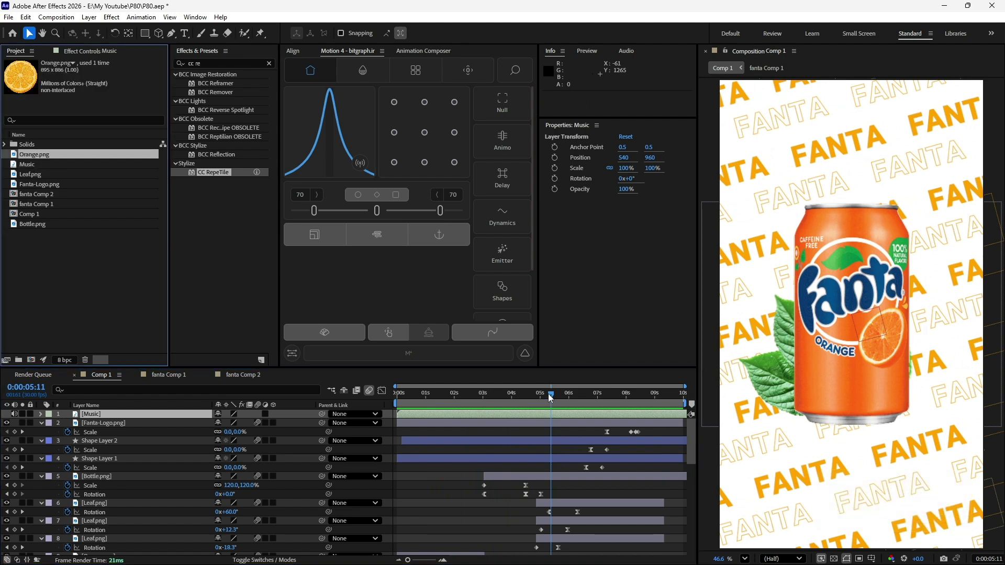
pyautogui.moveTo(551, 396)
pyautogui.mouseDown()
pyautogui.moveTo(538, 400)
pyautogui.moveTo(545, 408)
pyautogui.mouseUp()
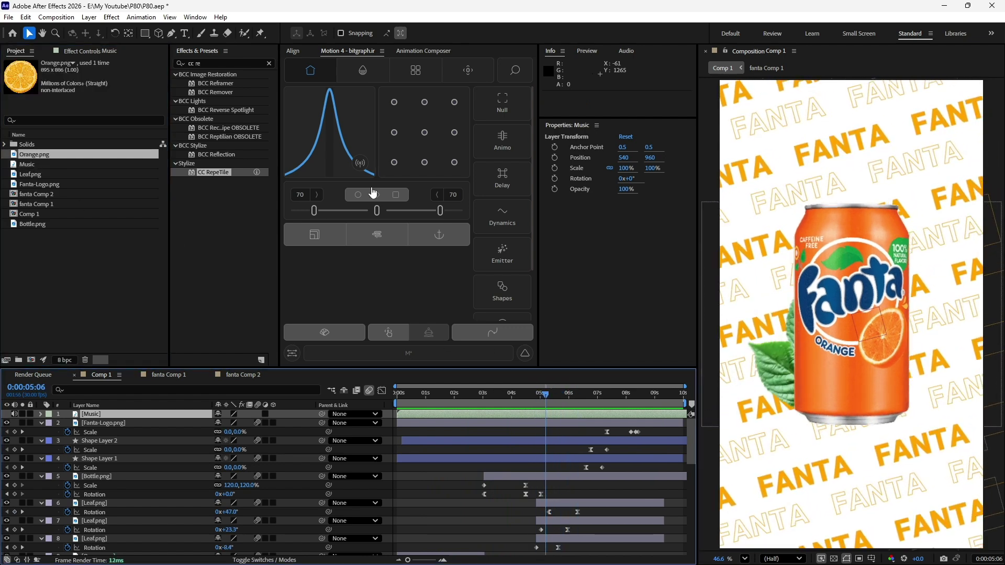
pyautogui.click(408, 51)
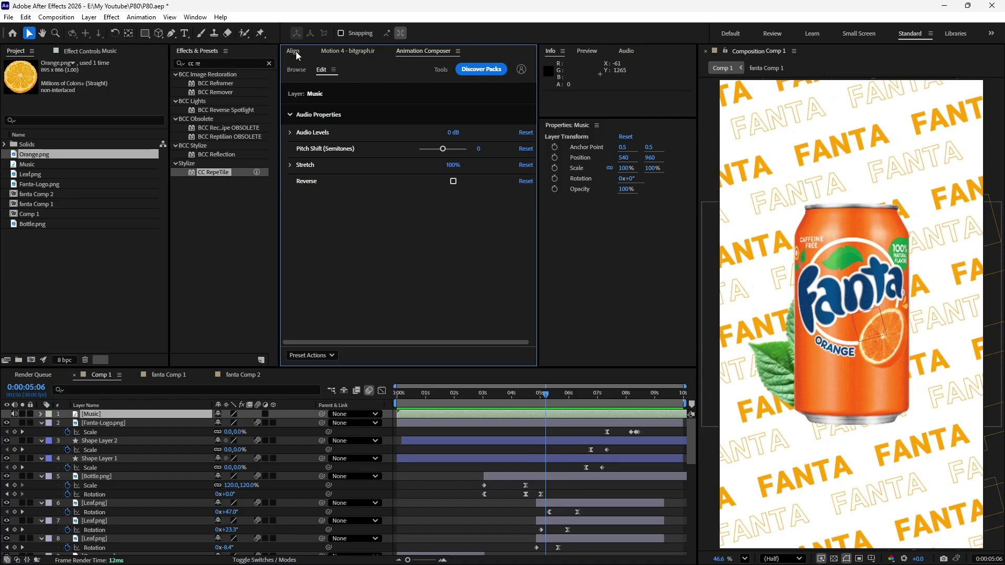
pyautogui.click(296, 70)
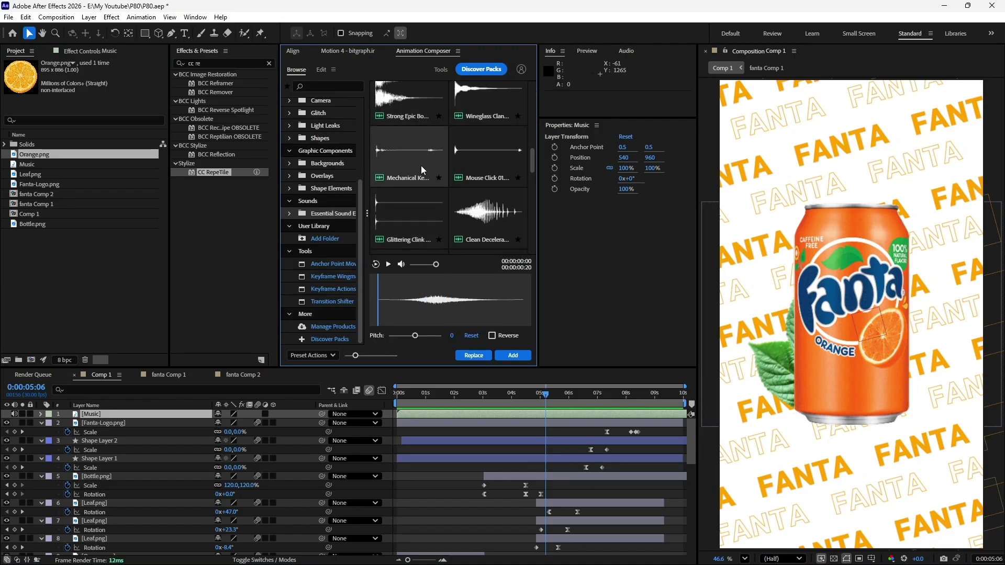
pyautogui.scroll(-5, 422, 170)
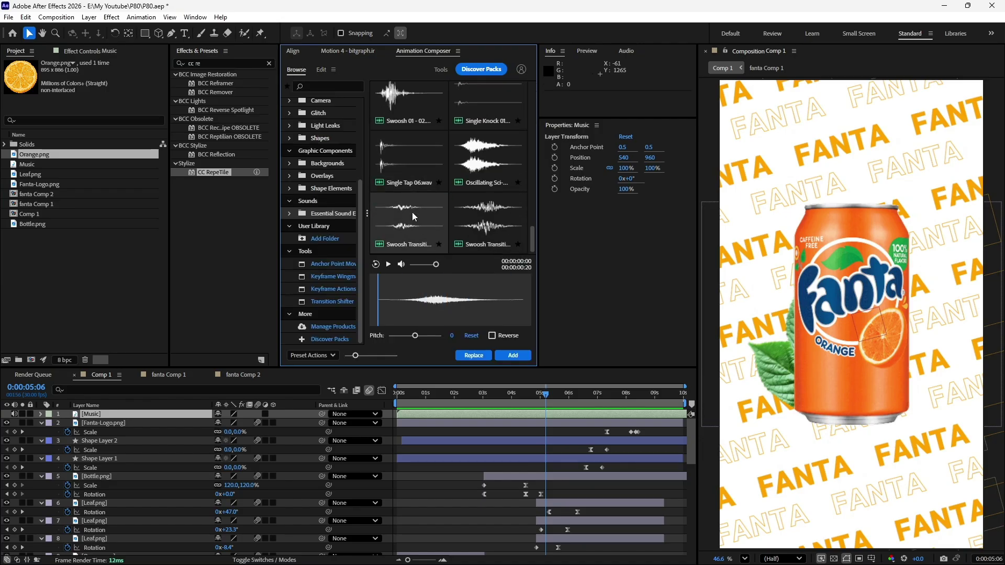
pyautogui.click(512, 355)
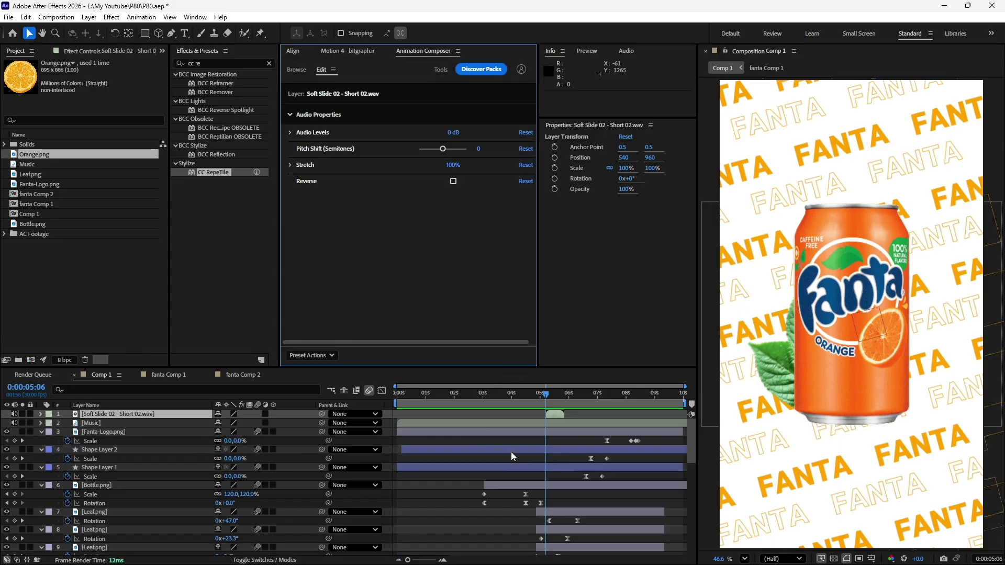
pyautogui.moveTo(556, 418); pyautogui.dragTo(552, 416)
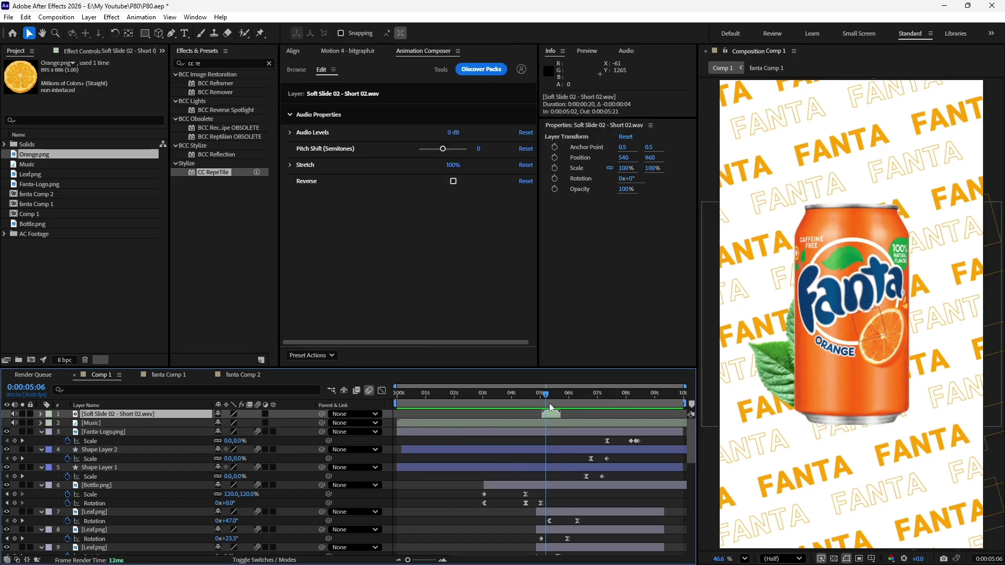
pyautogui.press('space')
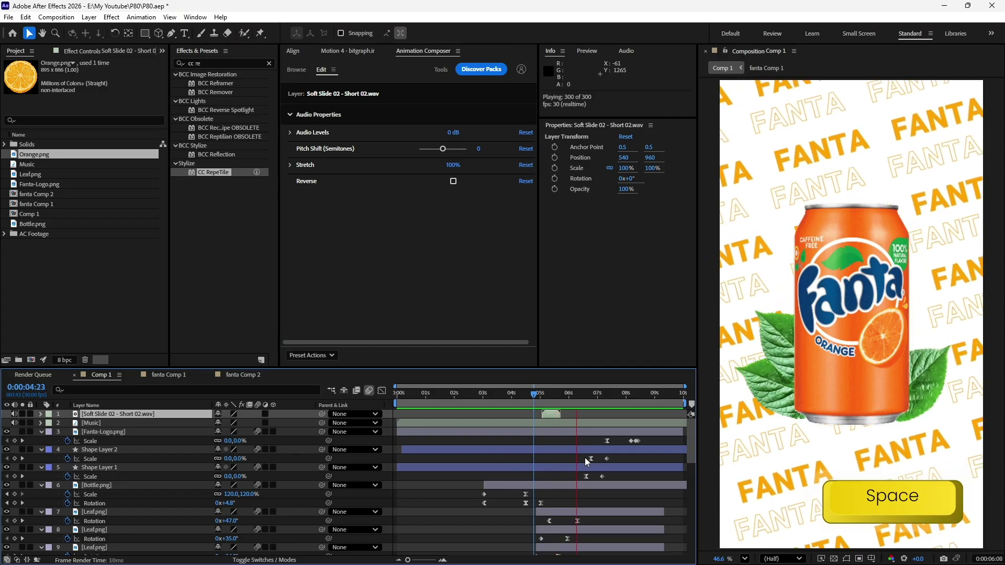
# - Add Swoosh Transition 03.wav at 0:00:06:23 for the blob transition, duplicate it with a few frames' offset, and preview the sound
pyautogui.moveTo(603, 398); pyautogui.dragTo(593, 397)
pyautogui.click(297, 70)
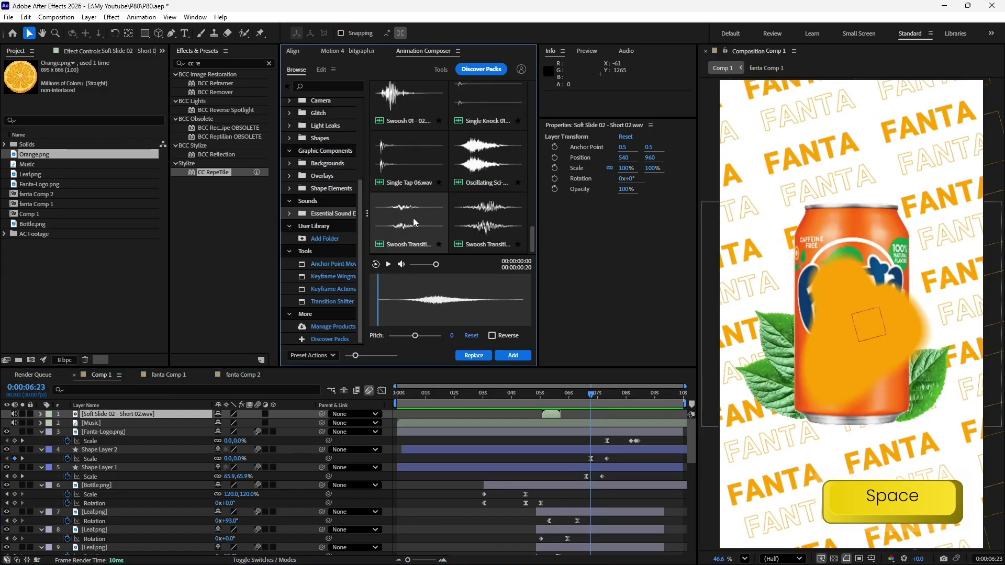
pyautogui.click(477, 219)
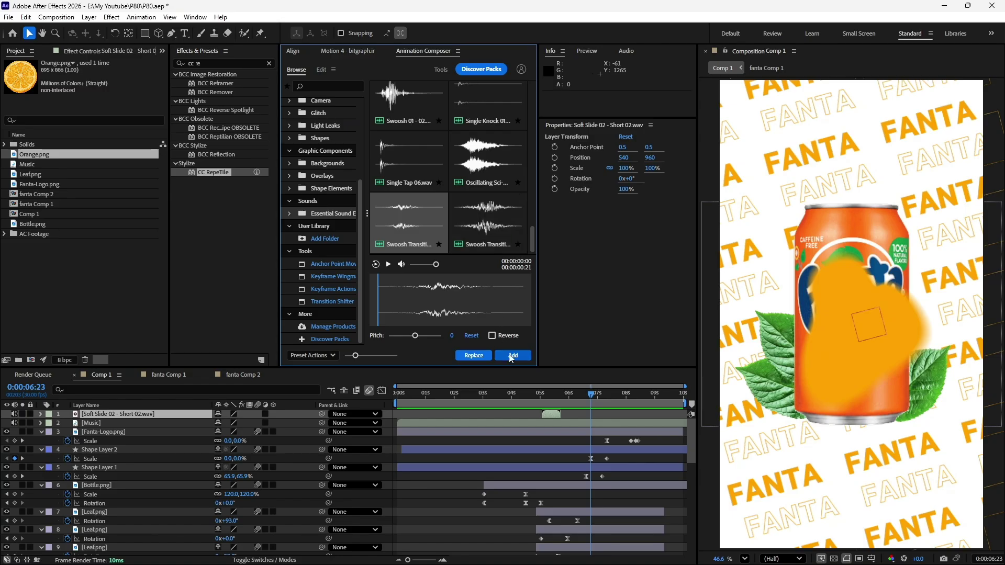
pyautogui.click(513, 355)
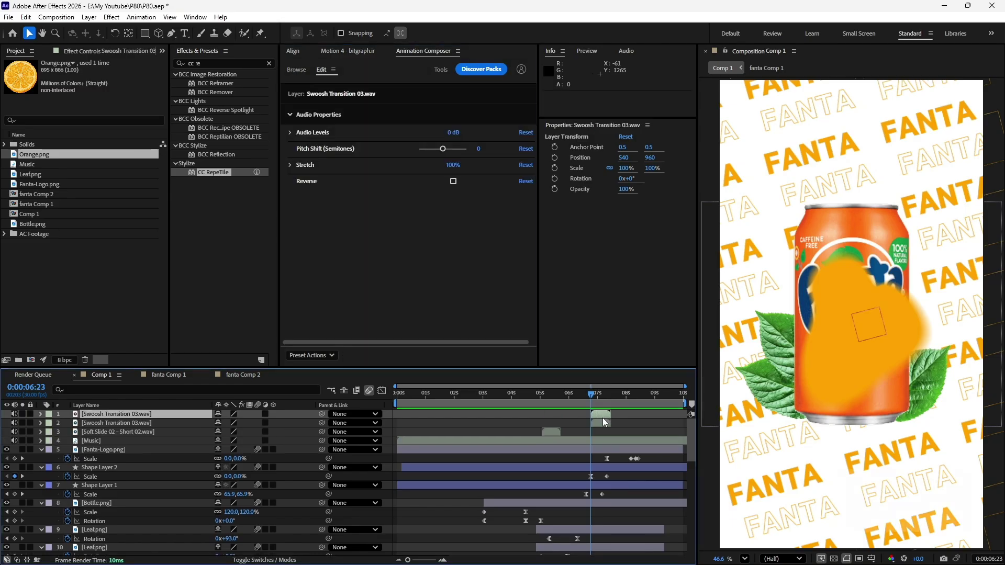
pyautogui.hotkey('ctrl', 'd')
pyautogui.press('space')
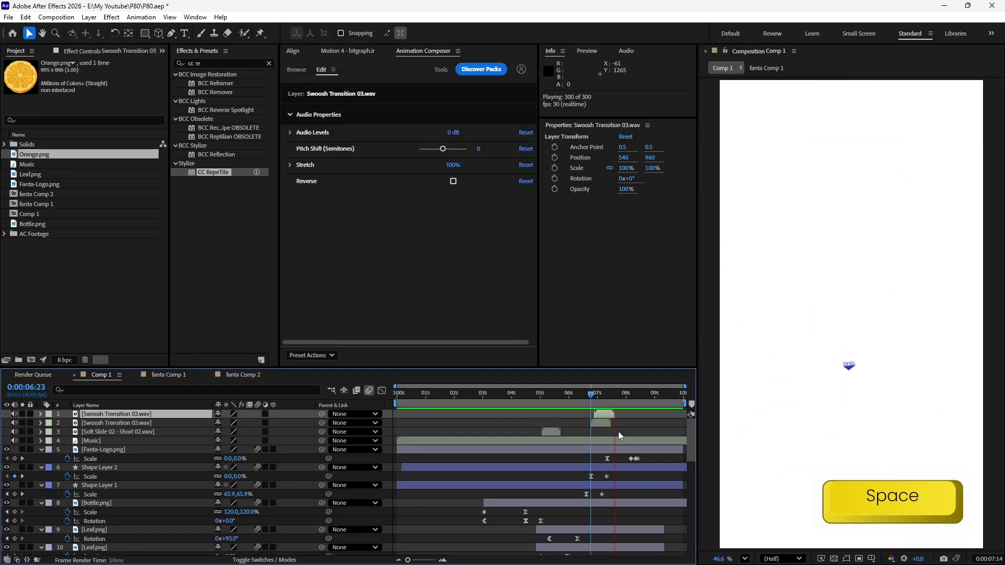
# - Add another Soft Slide 02 - Short 02.wav sound effect at 0:00:07:25, where the Fanta logo scales up
pyautogui.click(628, 401)
pyautogui.moveTo(628, 401); pyautogui.dragTo(623, 403)
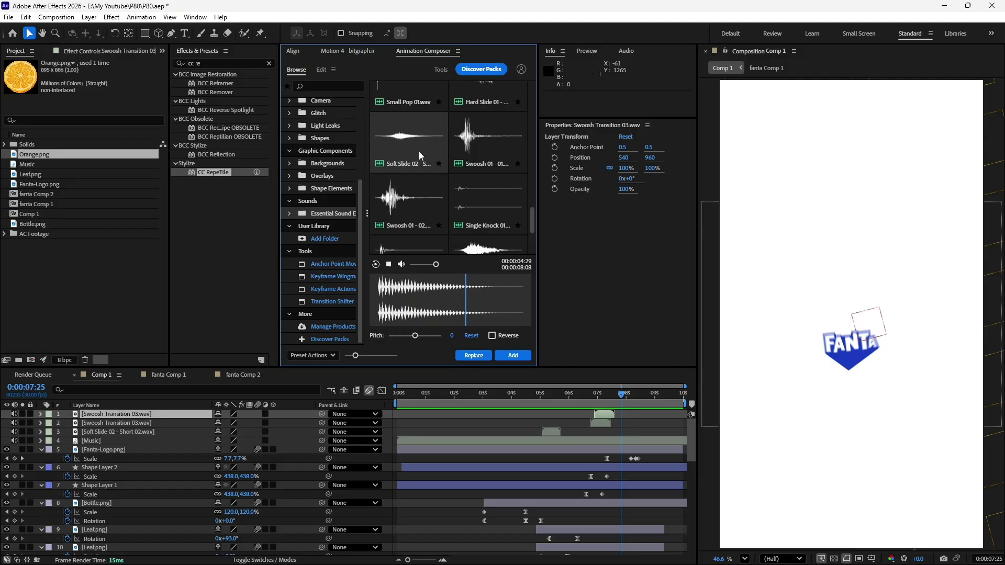
pyautogui.click(419, 153)
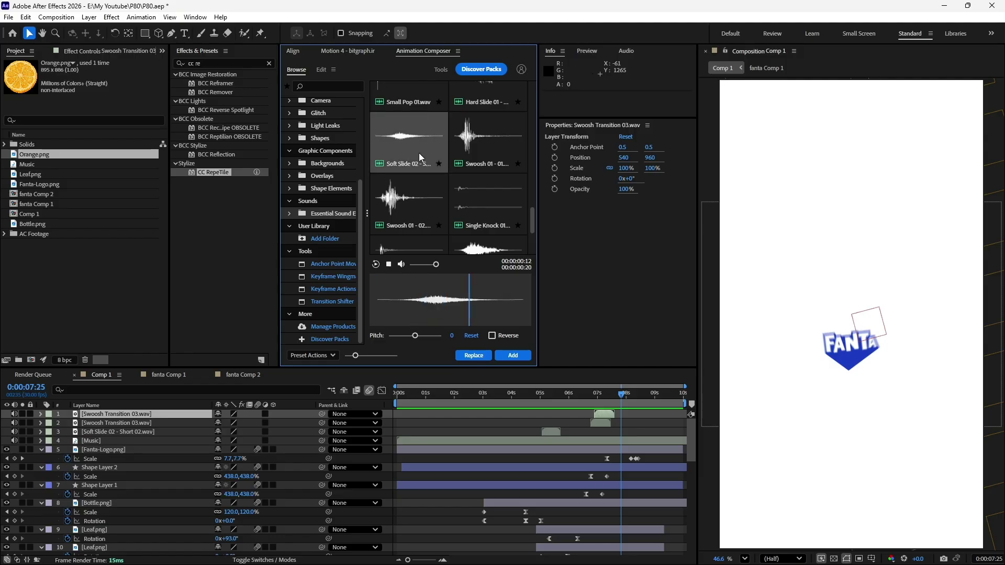
pyautogui.click(513, 356)
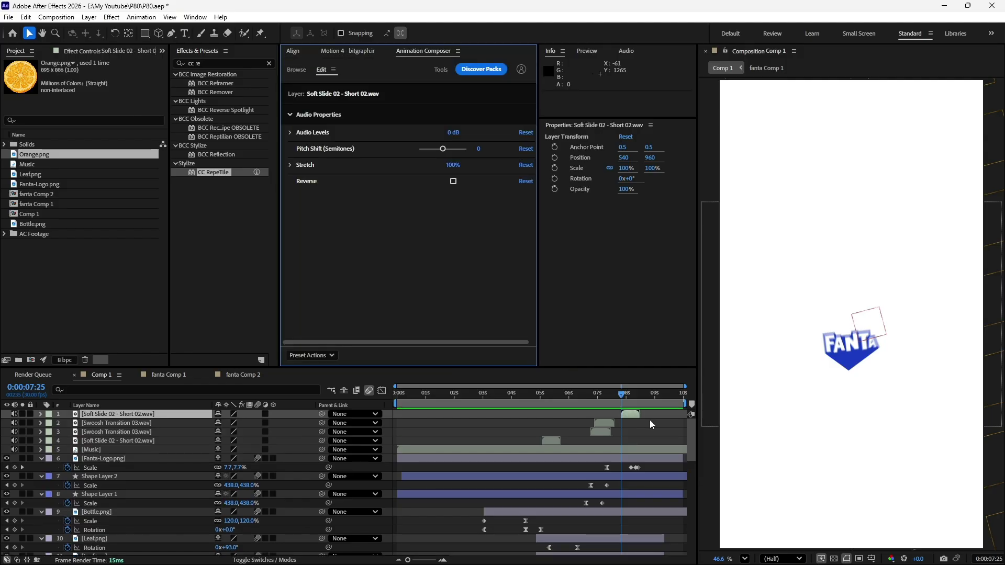
# - Show the waveform of the logo's Soft Slide sound, set its audio level to 9 dB, and preview the logo reveal
pyautogui.press('l')
pyautogui.press('l')
pyautogui.click(60, 432)
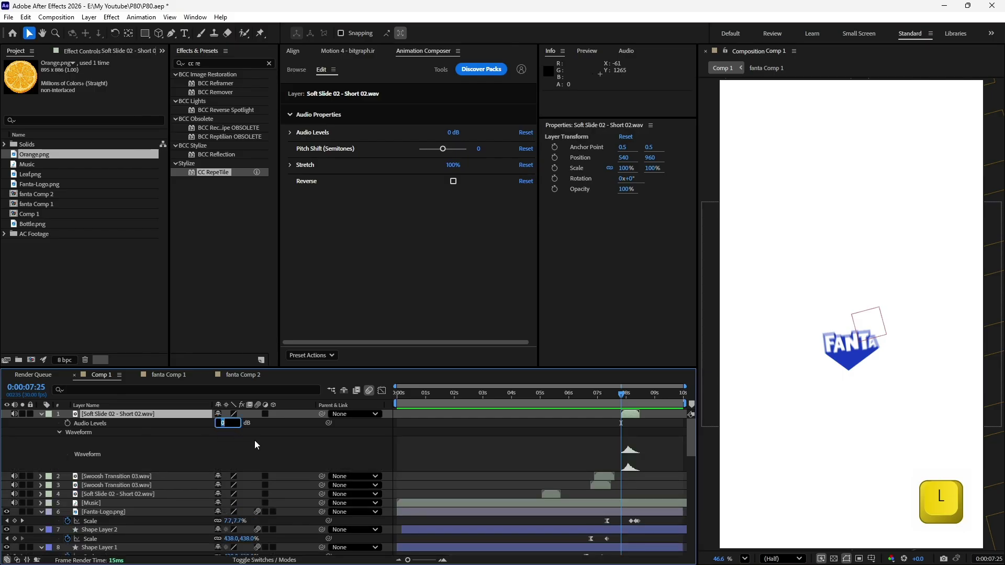
pyautogui.write('9')
pyautogui.press('Return')
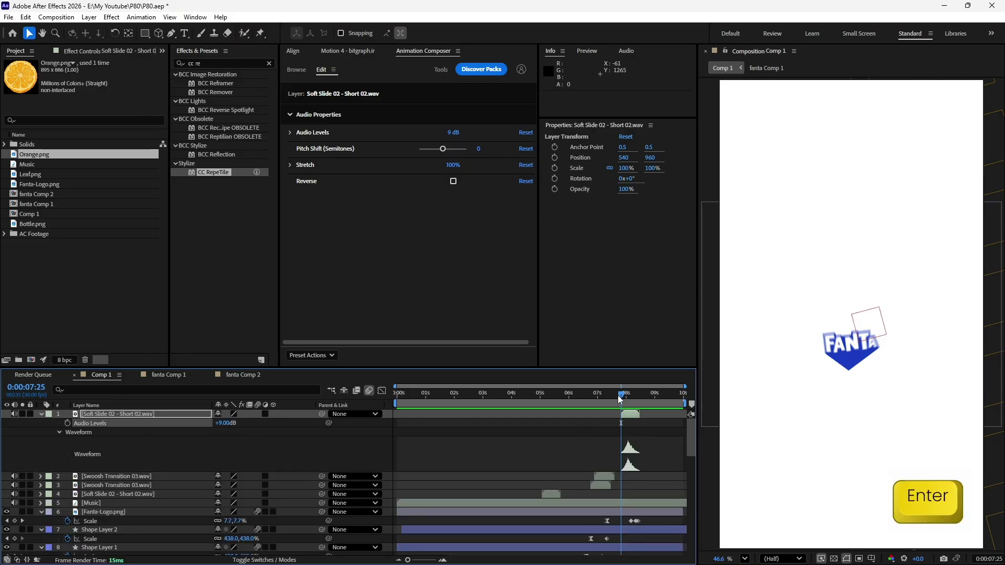
pyautogui.moveTo(621, 400); pyautogui.dragTo(597, 397)
pyautogui.press('space')
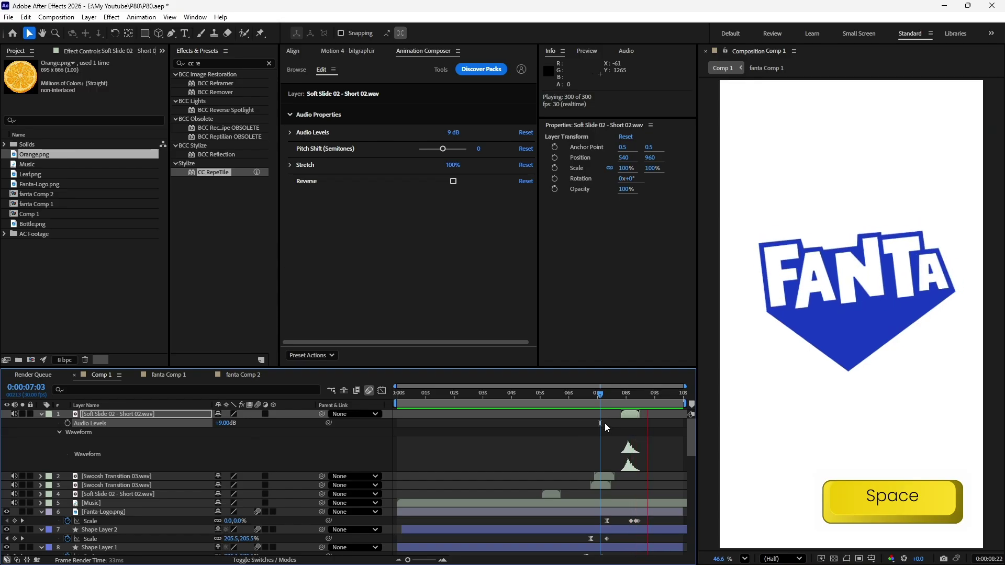
# - Audition sounds in the Animation Composer library and add Hollow Pop 06.wav at 0:00:08:06 for the logo bounce
pyautogui.moveTo(649, 399); pyautogui.dragTo(633, 403)
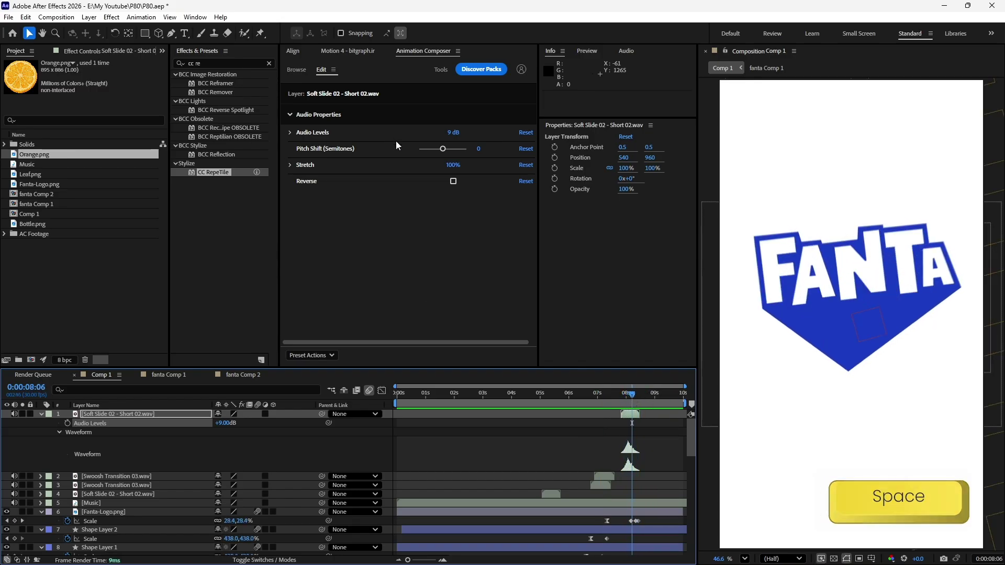
pyautogui.click(298, 70)
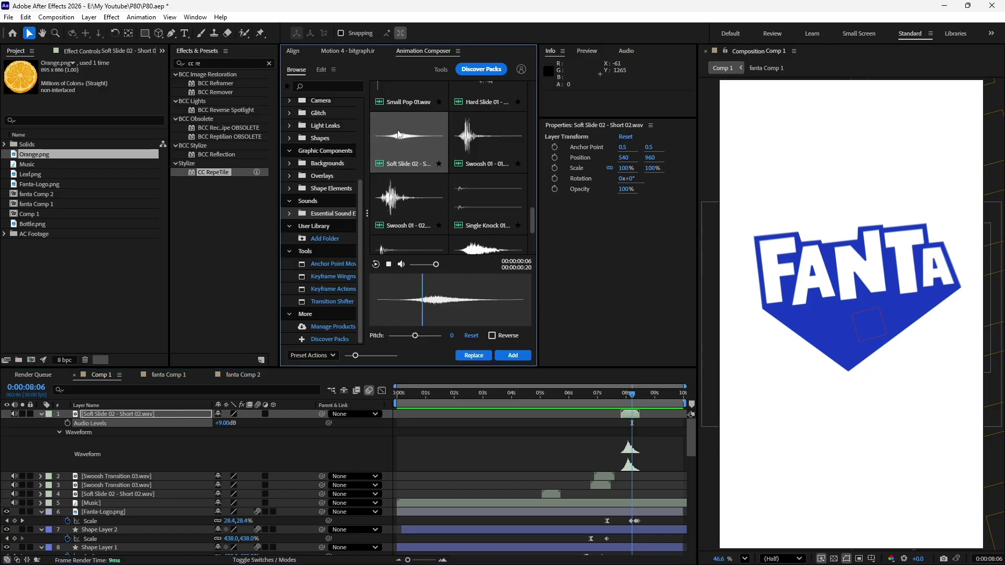
pyautogui.scroll(-1, 445, 209)
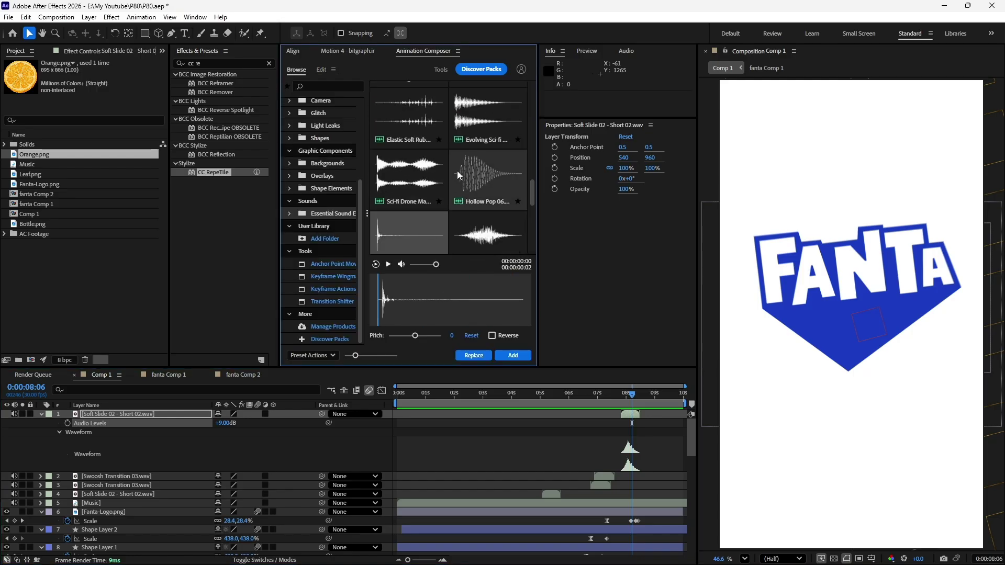
pyautogui.scroll(3, 422, 209)
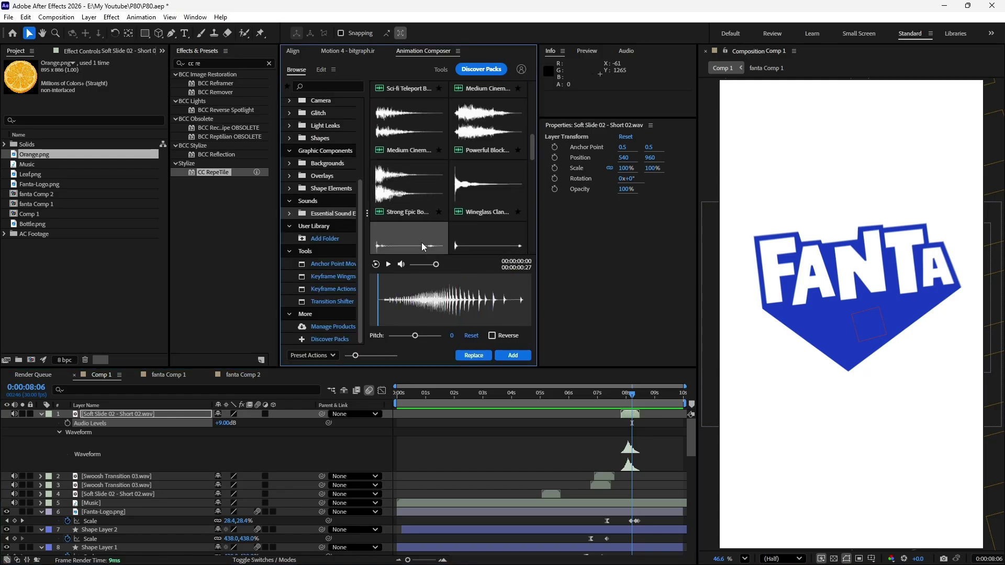
pyautogui.scroll(3, 415, 183)
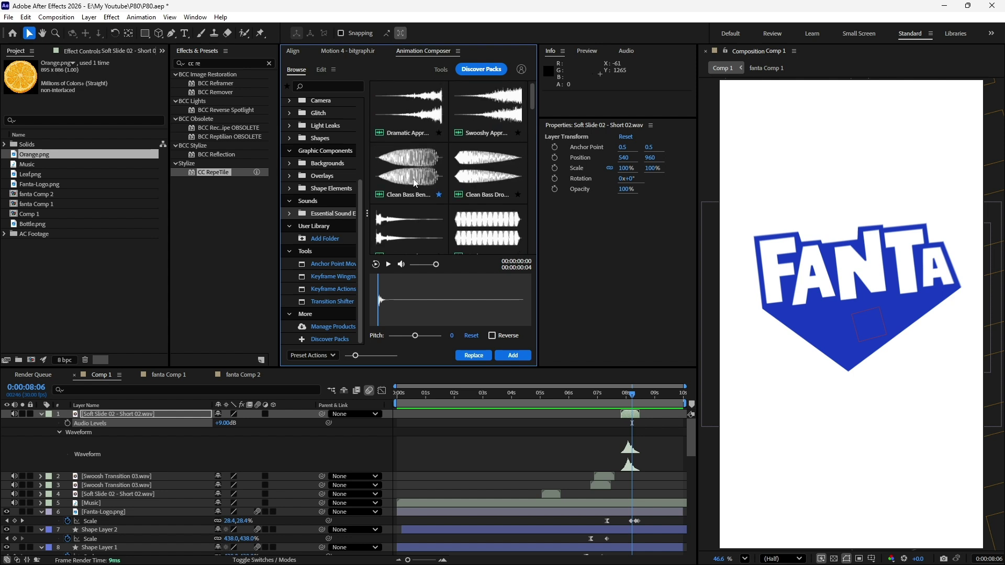
pyautogui.scroll(-3, 459, 178)
pyautogui.scroll(-5, 460, 175)
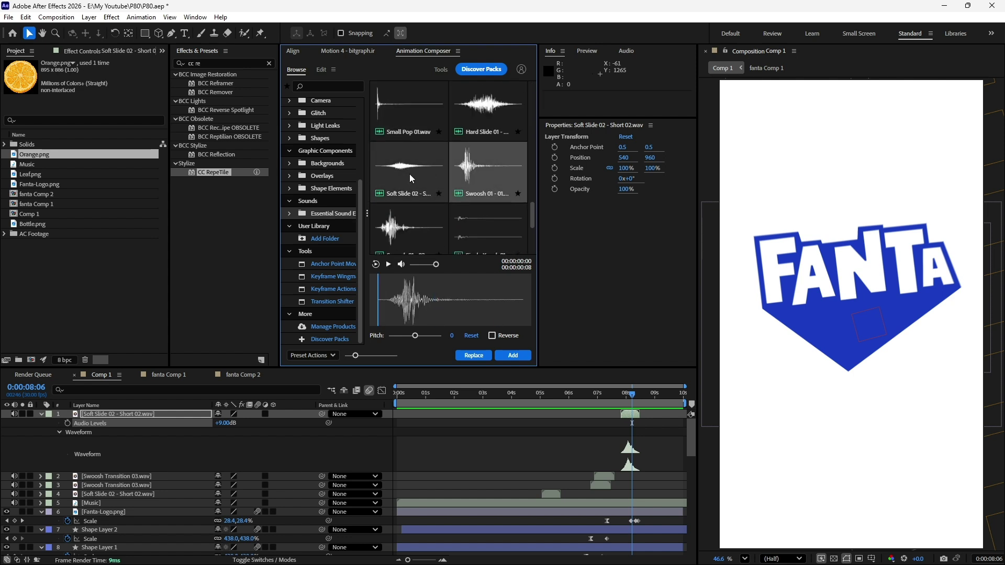
pyautogui.scroll(-3, 409, 174)
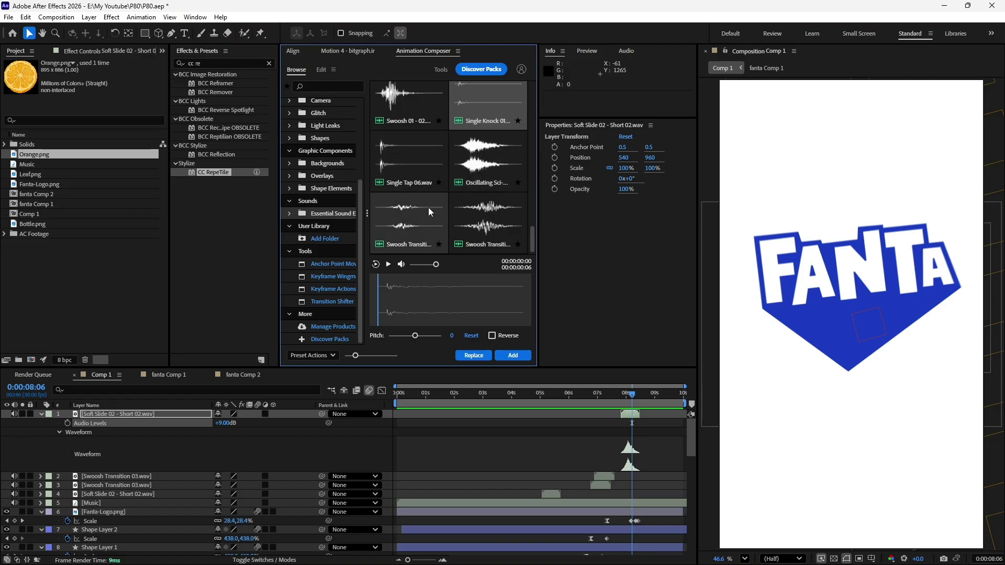
pyautogui.scroll(3, 429, 210)
pyautogui.scroll(2, 429, 191)
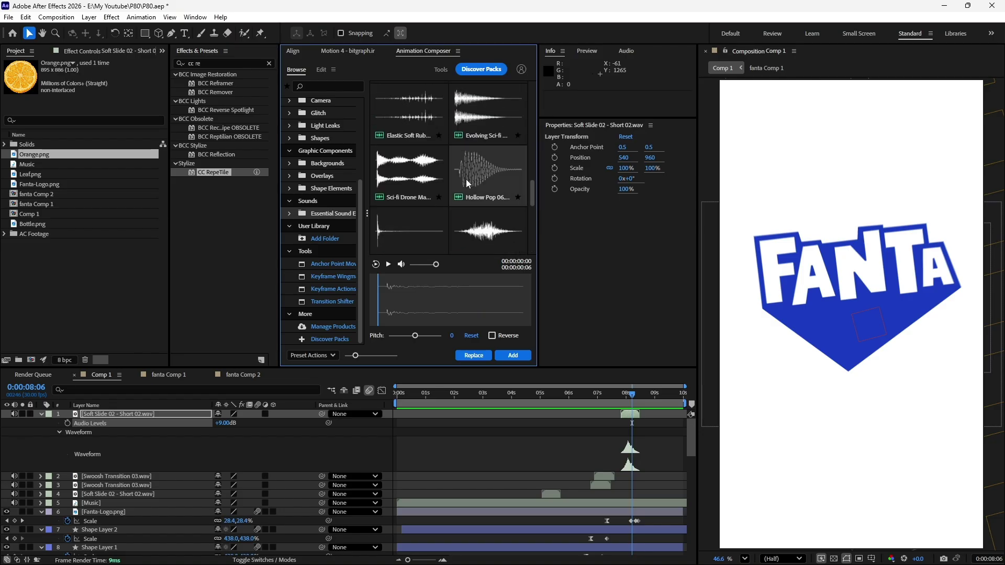
pyautogui.click(466, 179)
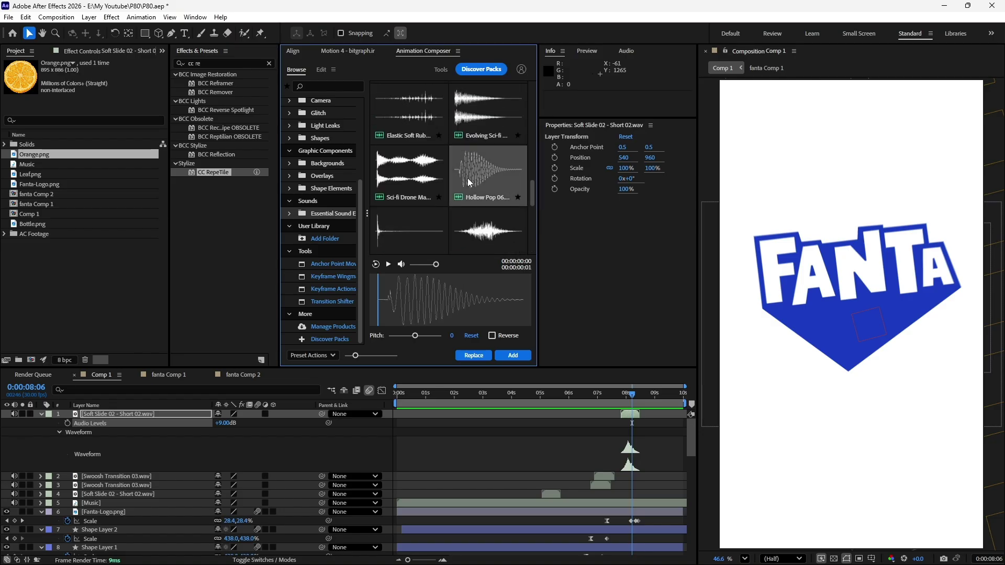
pyautogui.click(519, 358)
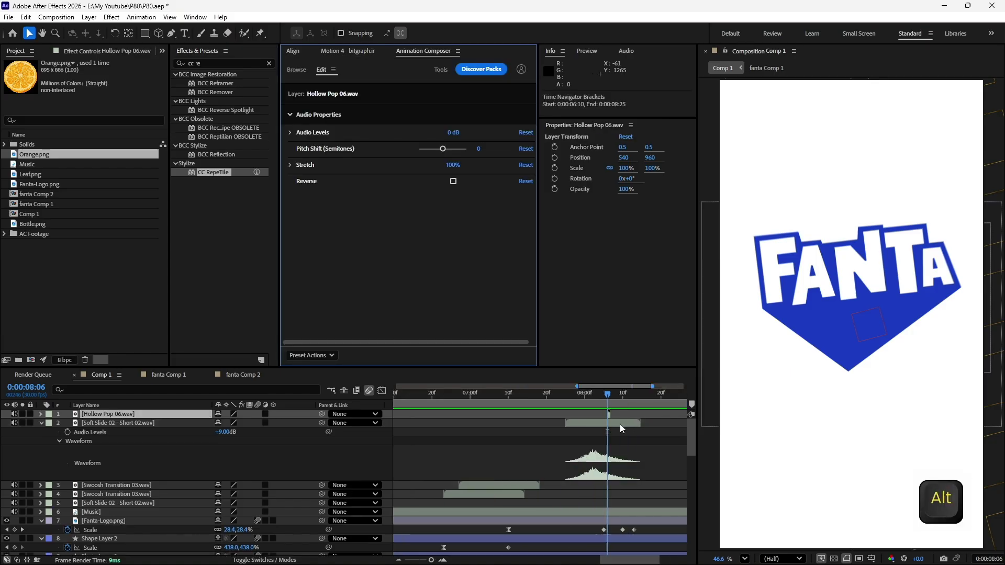
# - Preview the logo bounce with the pop sound and check its timing against the logo's scale keyframes
pyautogui.scroll(1, 620, 401)
pyautogui.click(619, 396)
pyautogui.press('space')
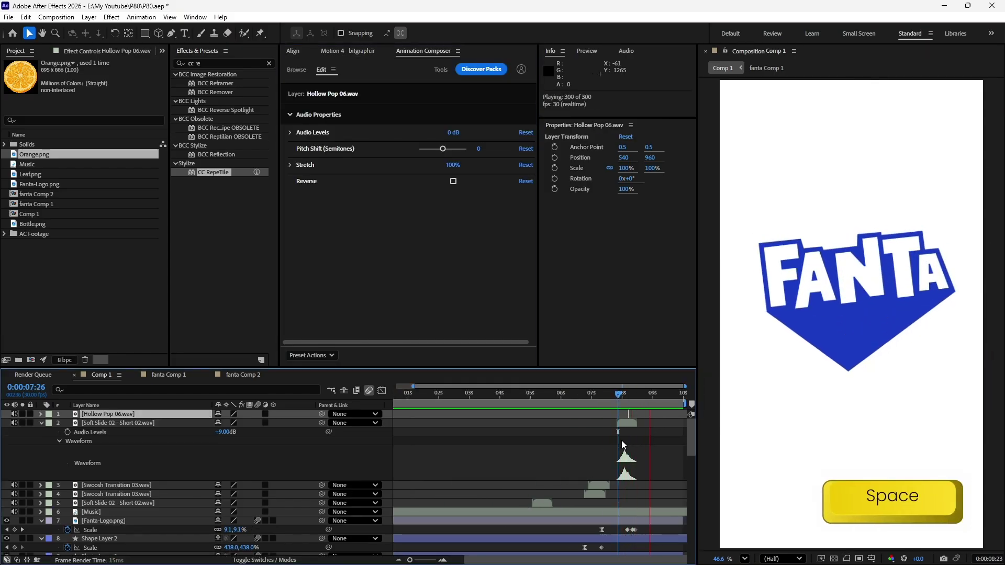
pyautogui.scroll(5, 634, 408)
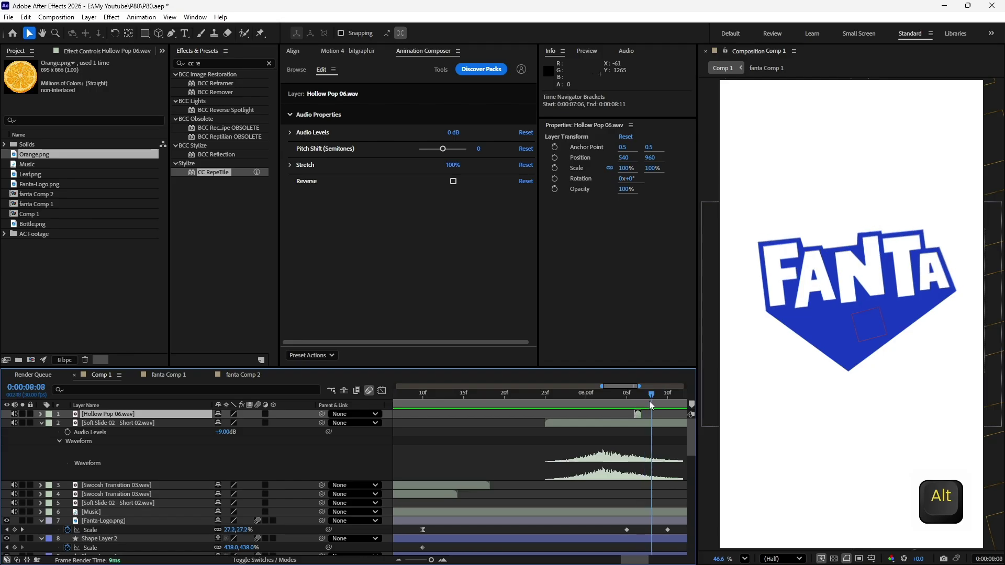
pyautogui.press('space')
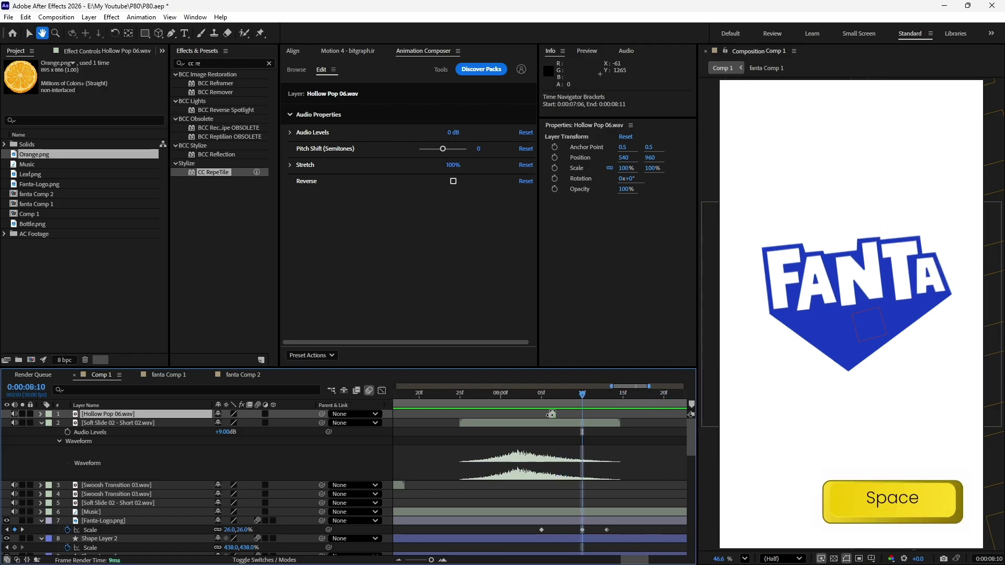
pyautogui.press('KP_0')
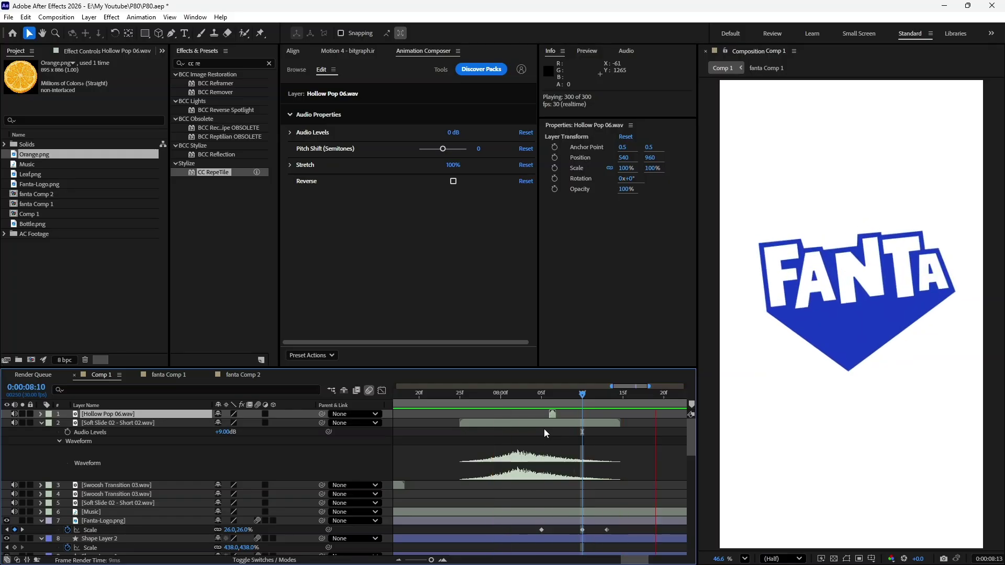
pyautogui.press('space')
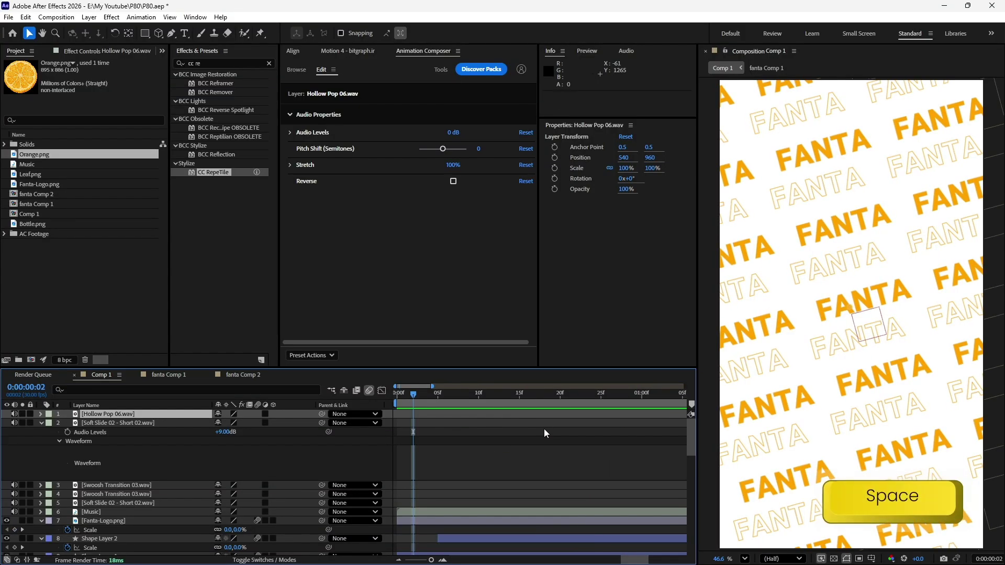
# - Save the project and add Comp 1 to the render queue
pyautogui.hotkey('ctrl', 's')
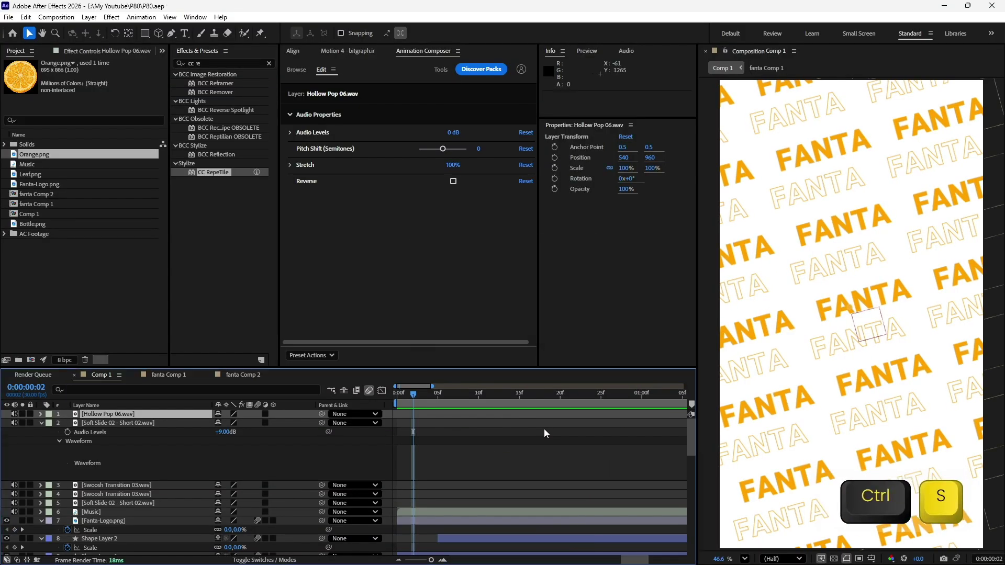
pyautogui.hotkey('ctrl', 'm')
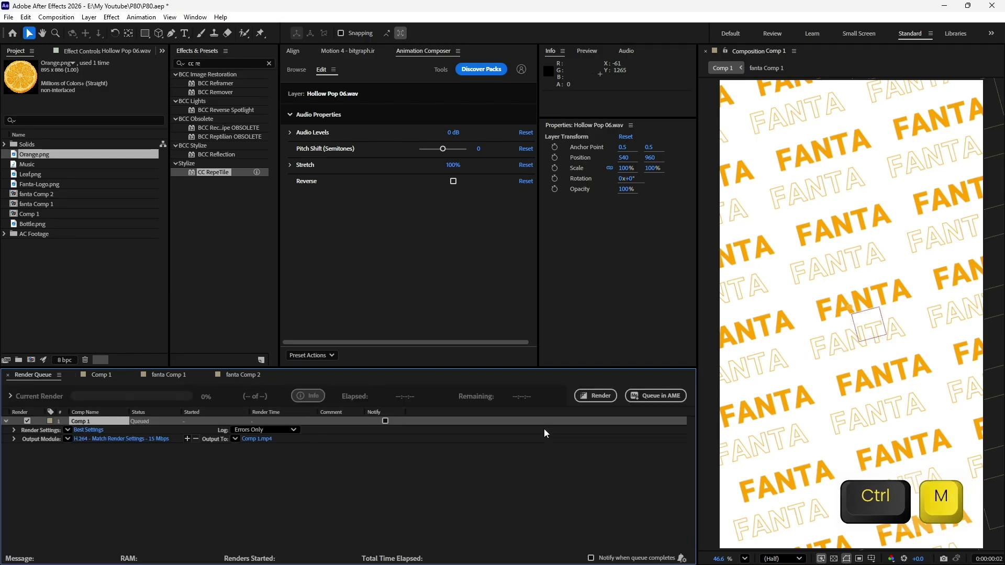
# - Configure Comp 1's output module as H.264 with RGB channels and a VBR target bitrate of 3 Mbps
pyautogui.click(156, 440)
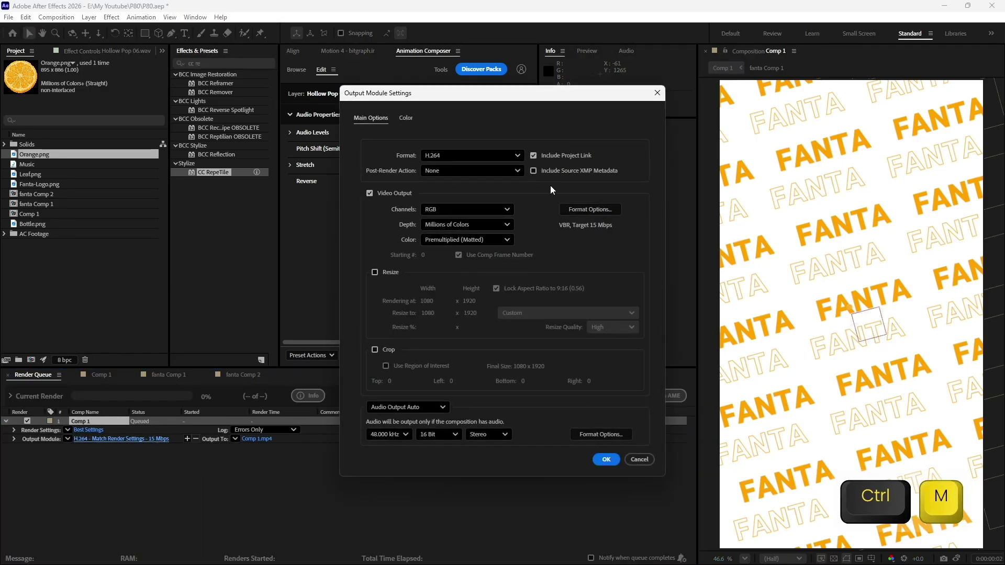
pyautogui.click(486, 156)
pyautogui.click(451, 208)
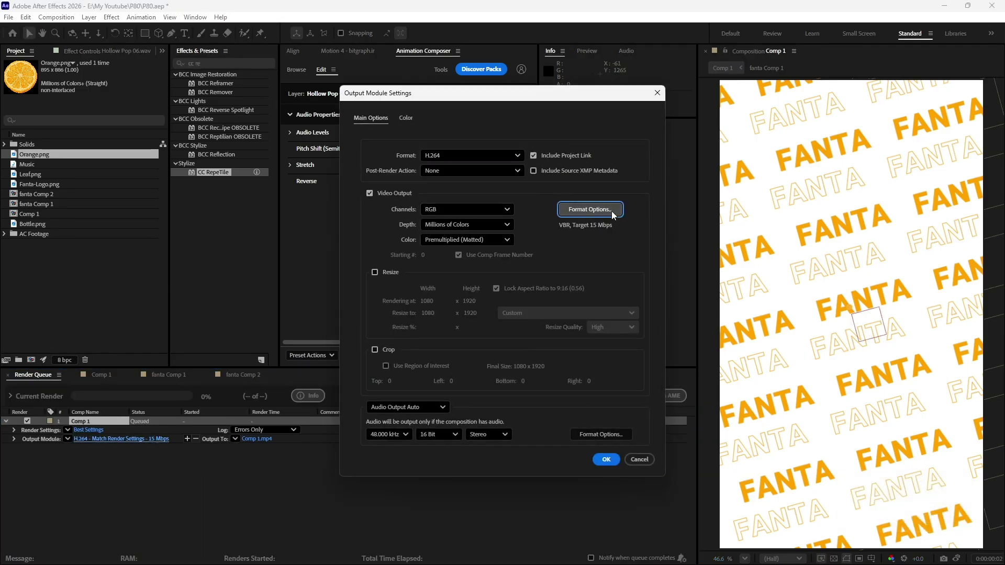
pyautogui.click(590, 210)
pyautogui.press('Return')
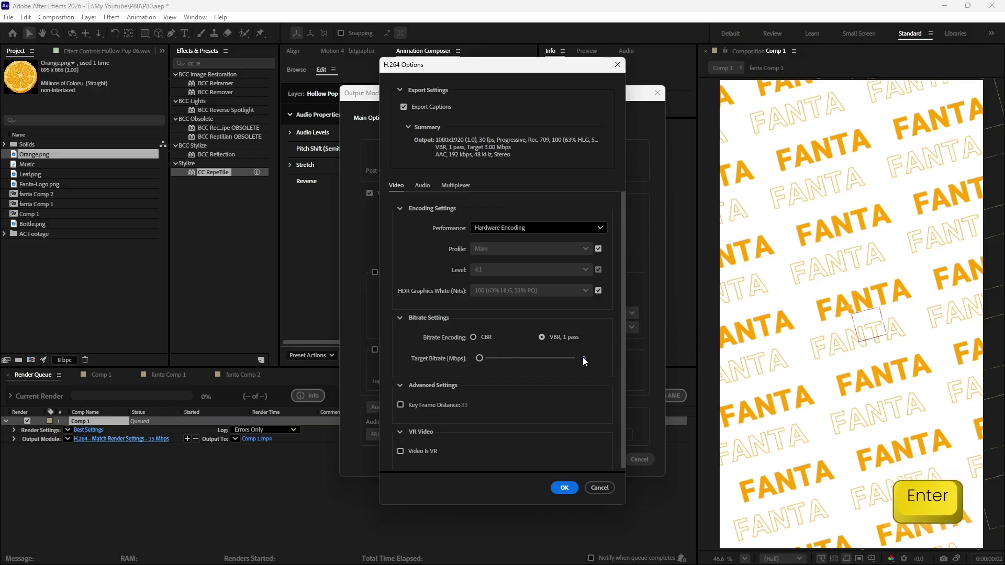
pyautogui.click(564, 488)
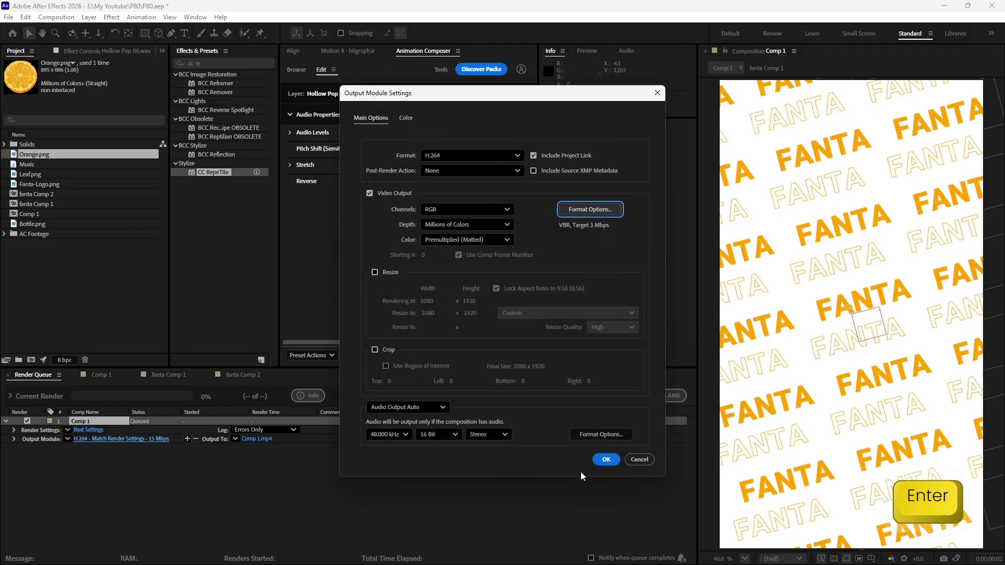
pyautogui.click(610, 462)
# - Set the output file to P80.mp4 in the P80 folder and start rendering Comp 1
pyautogui.click(269, 443)
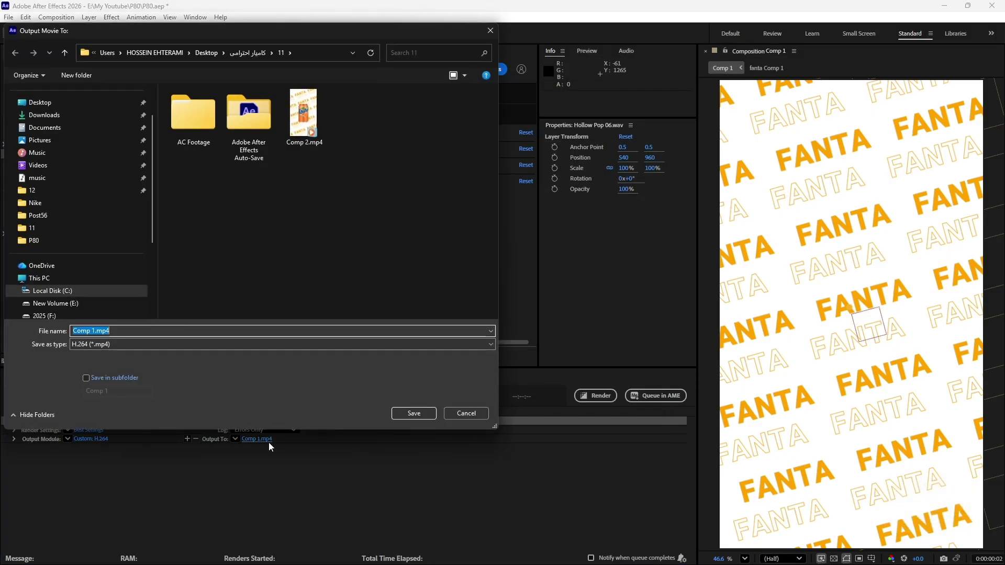
pyautogui.click(78, 240)
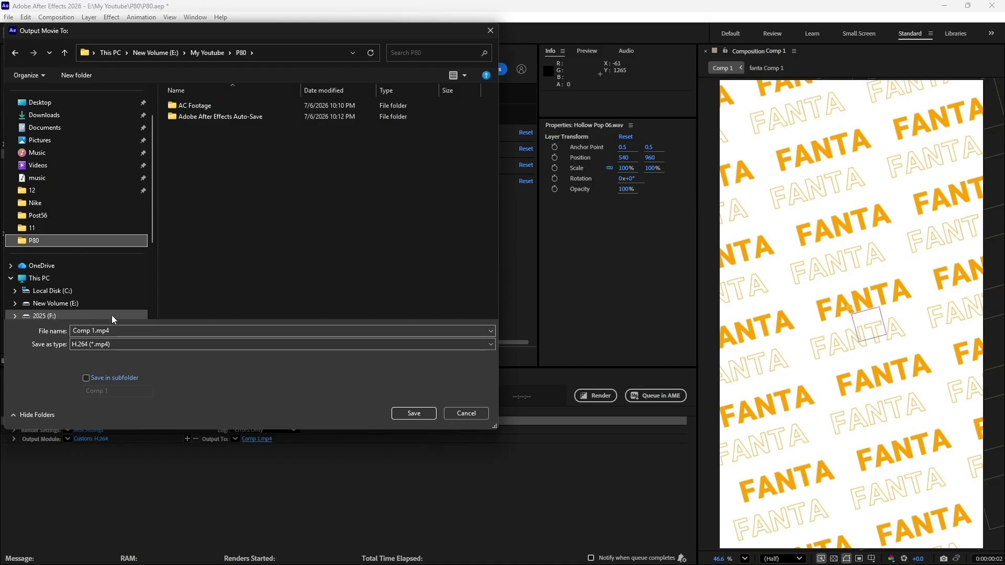
pyautogui.click(115, 330)
pyautogui.write('P')
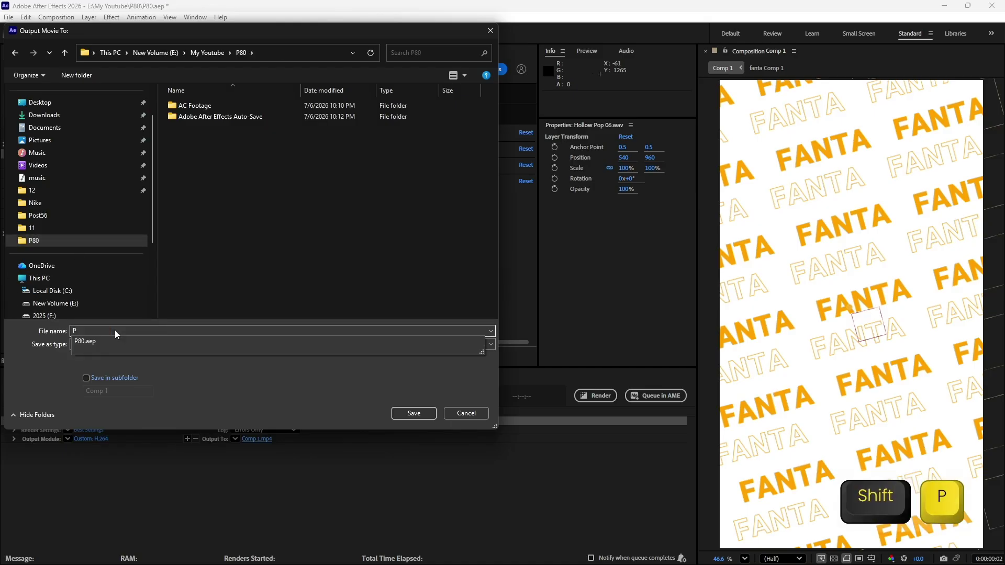
pyautogui.write('80')
pyautogui.press('Return')
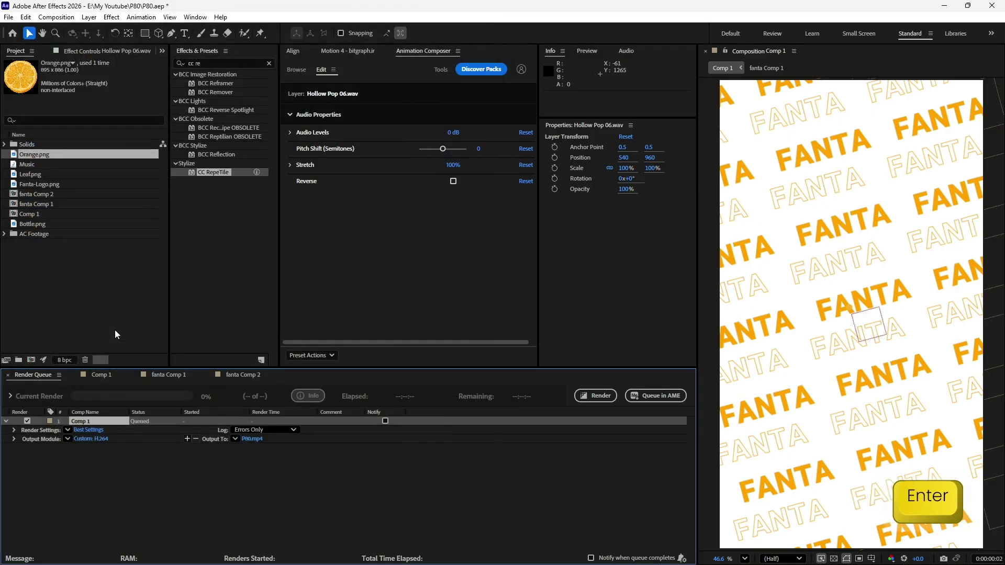
pyautogui.click(610, 400)
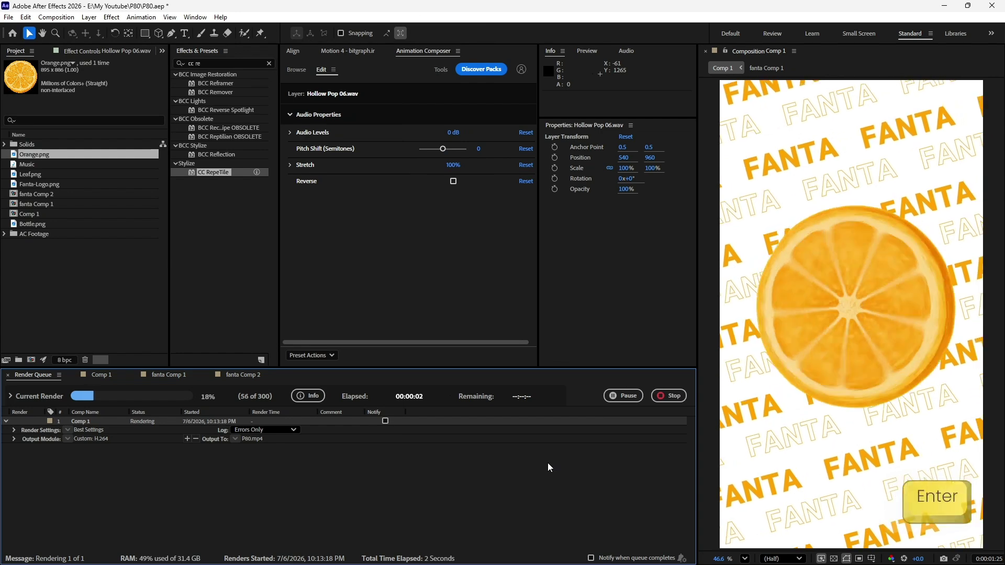